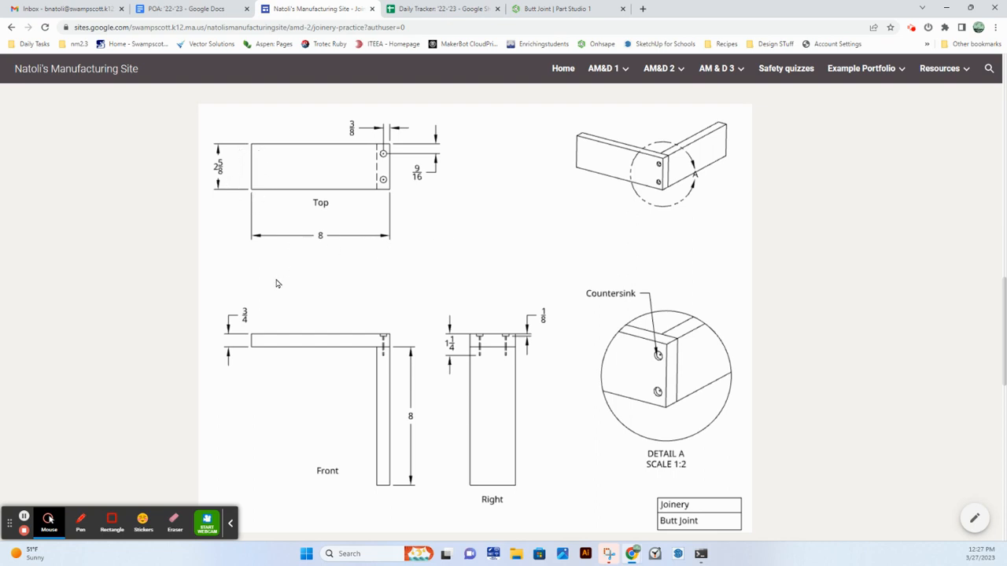
Step: Switch to the Butt Joint document in Onshape and open Part Studio 2
click(240, 330)
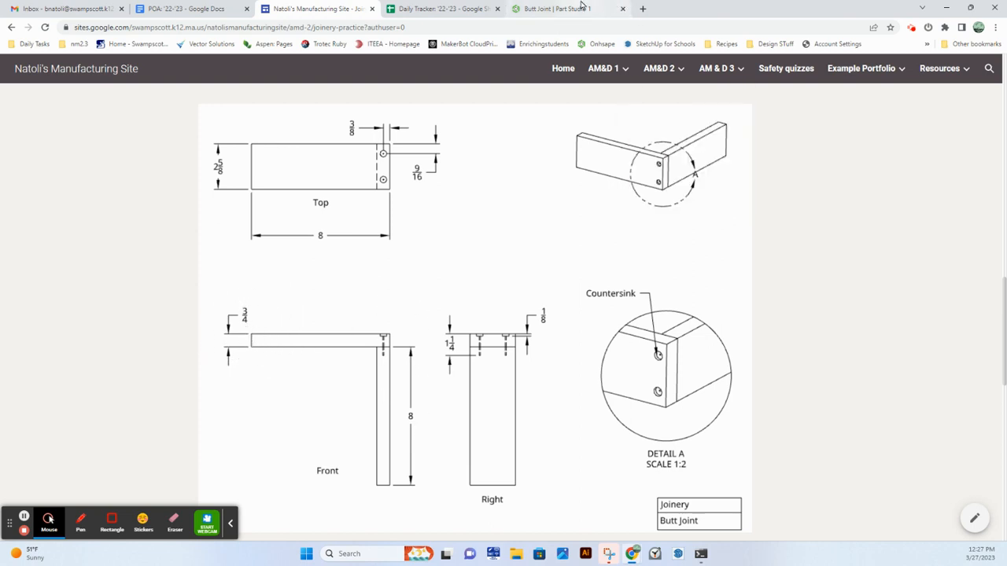
click(555, 8)
middle_drag(670, 219, 629, 207)
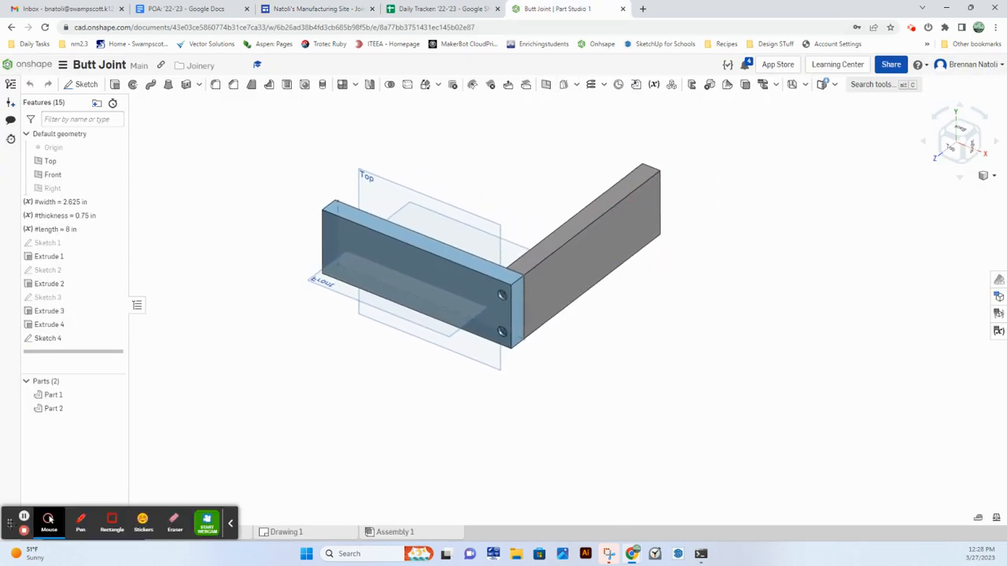
mouse_move(10, 523)
mouse_down()
mouse_move(504, 459)
mouse_move(333, 405)
mouse_move(209, 338)
mouse_move(928, 433)
mouse_move(930, 564)
mouse_up()
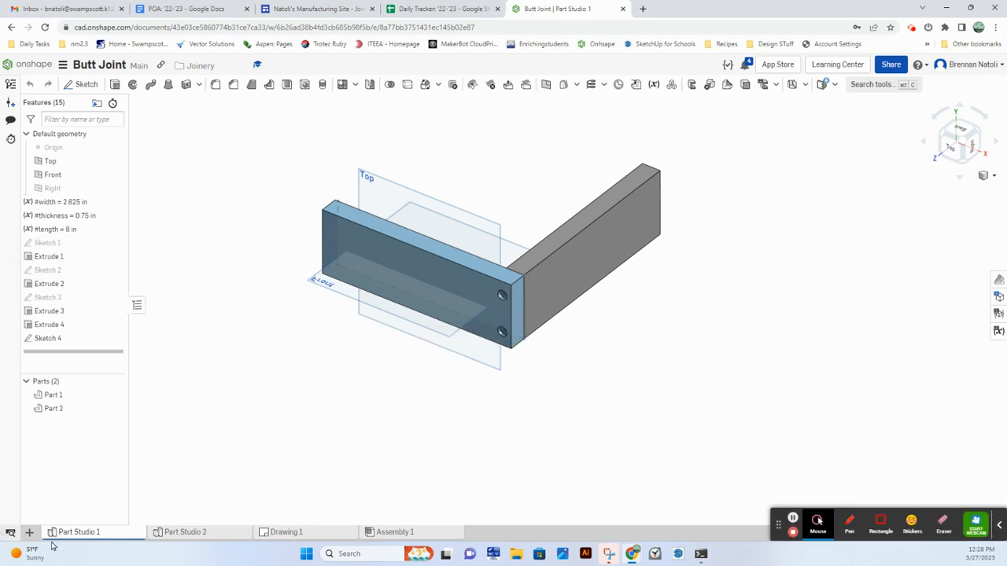
click(202, 532)
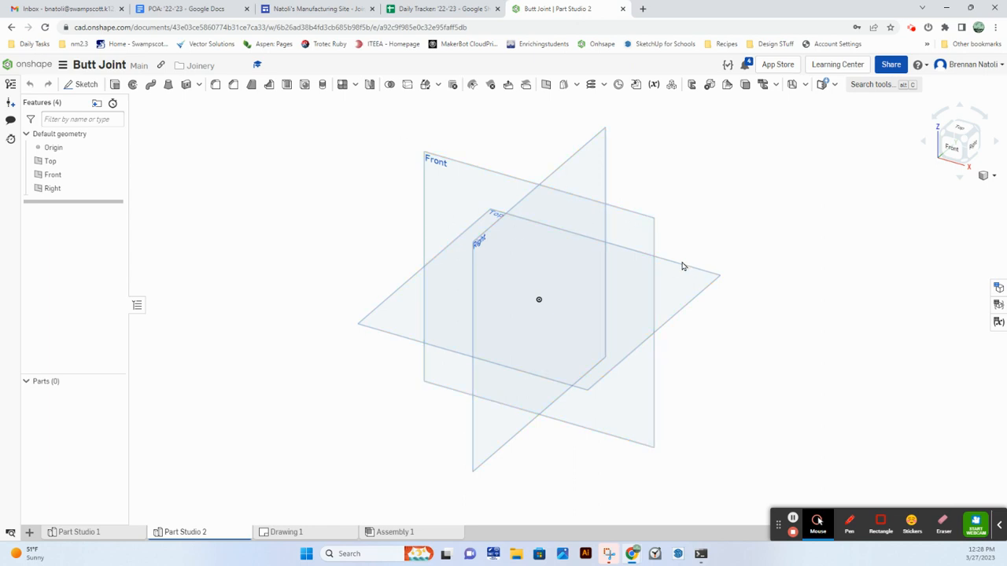
Step: Start a sketch on the Front plane and draw a corner rectangle from the origin, about 5.64 by 2.37 in
click(82, 85)
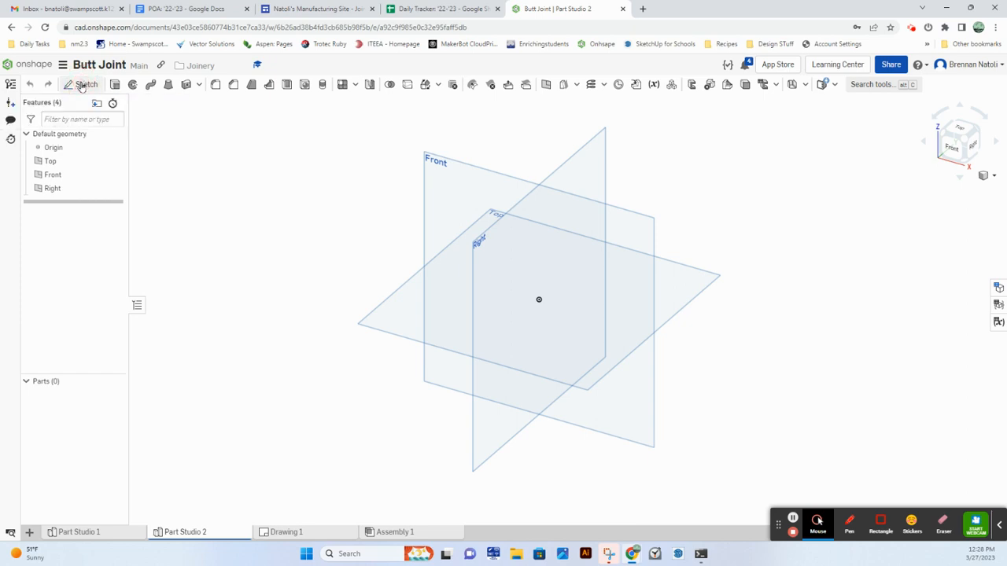
click(638, 234)
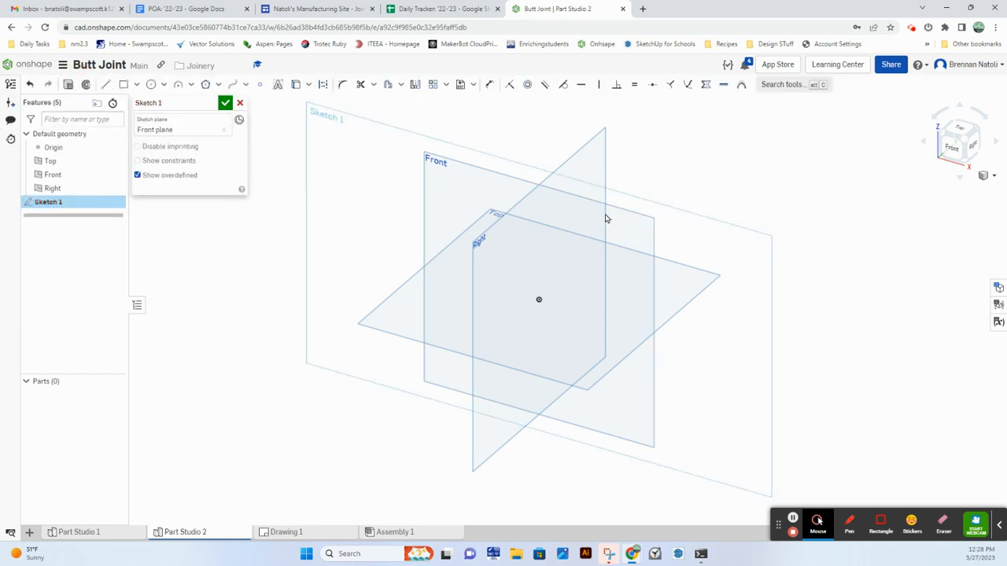
key(n)
click(793, 230)
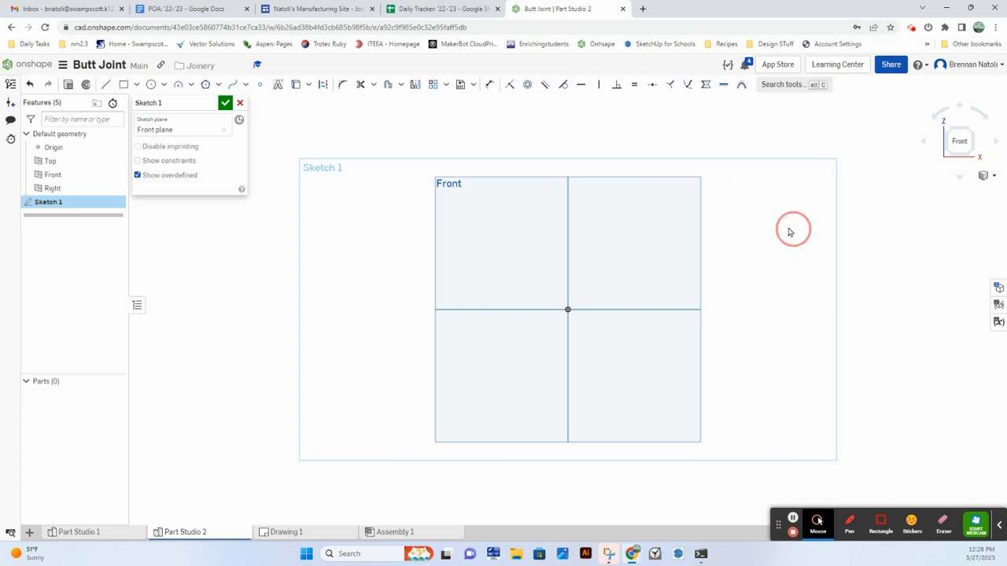
middle_drag(789, 230, 584, 251)
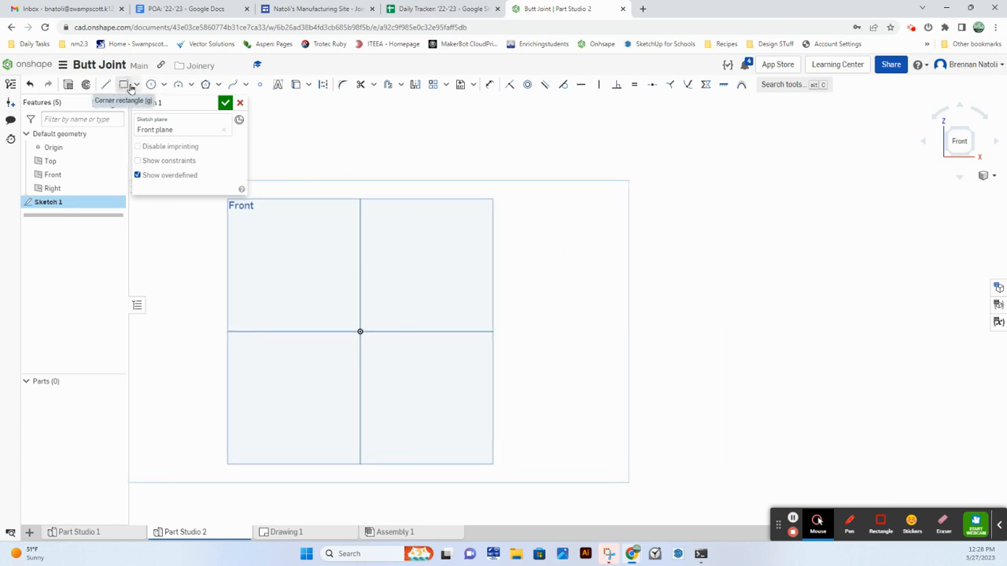
click(124, 87)
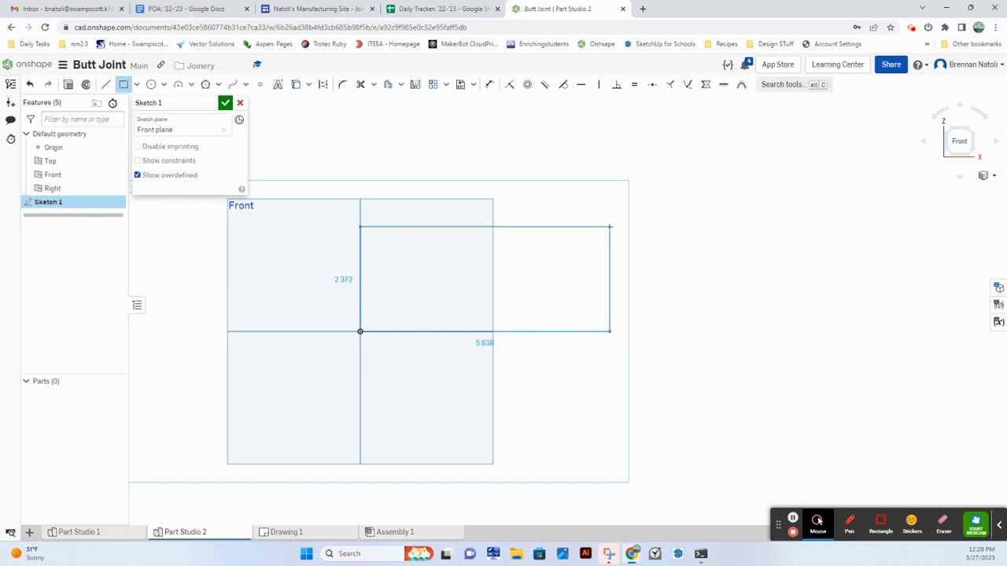
click(609, 226)
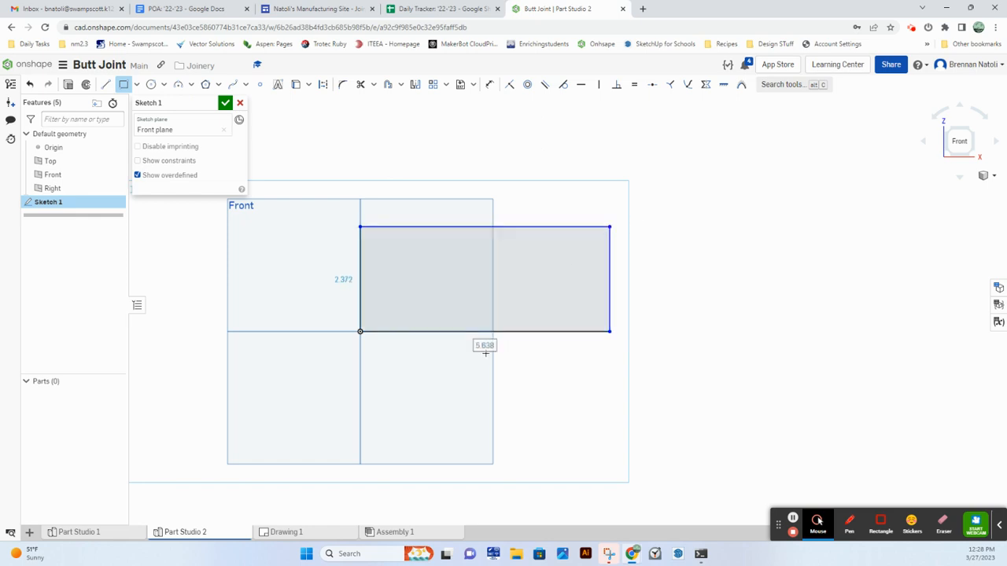
Step: Set the sketched rectangle's length to 8 in and its height to 2.625 in
key(ctrl)
key(ctrl)
key(ctrl)
key(ctrl)
key(ctrl)
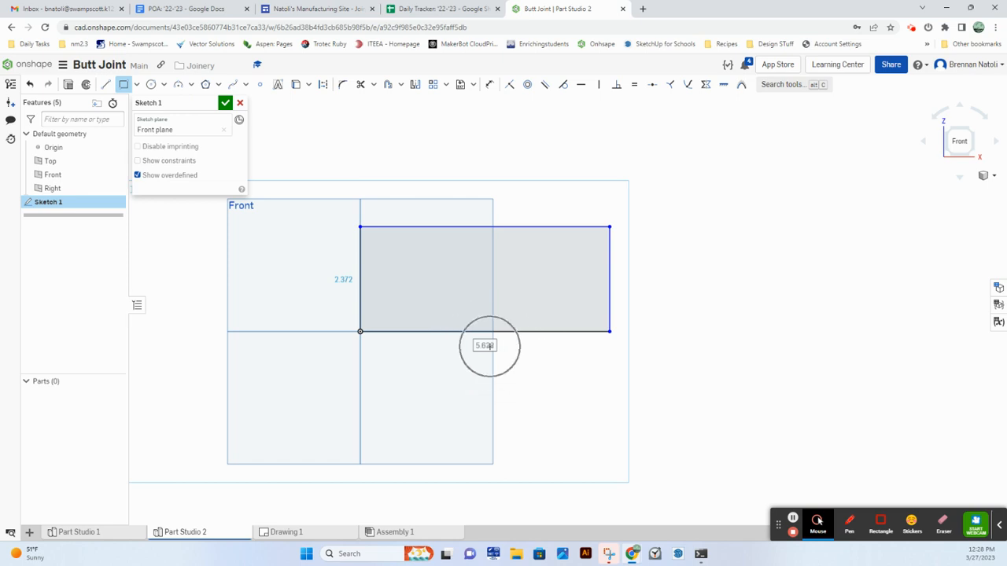
key(ctrl)
key(ctrl)
key(ctrl)
key(ctrl)
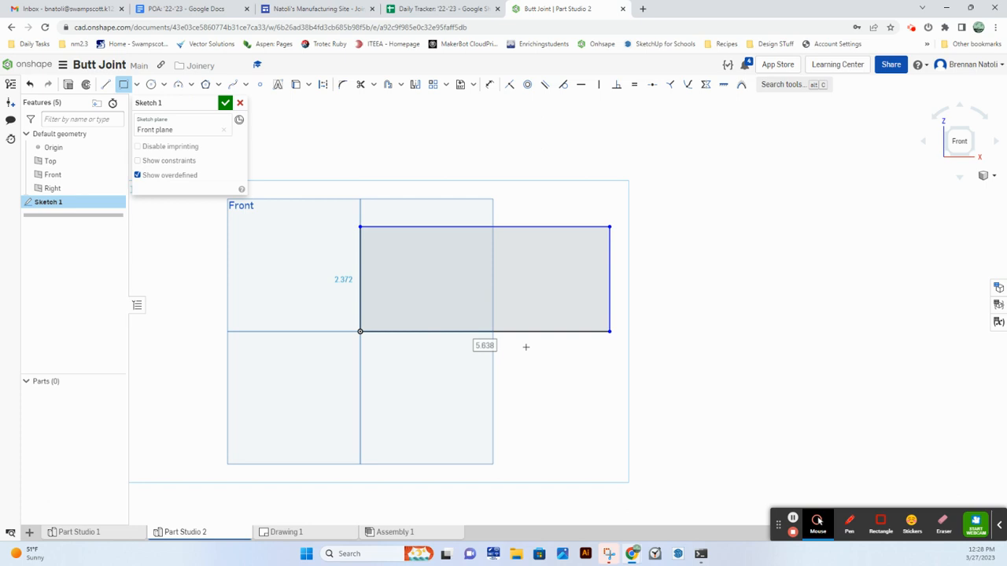
key(Up)
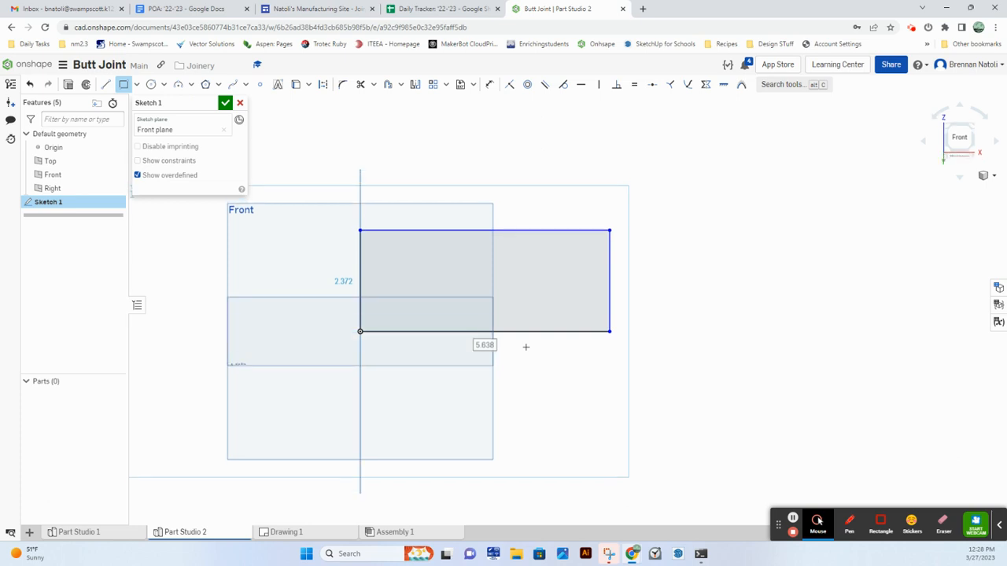
text(8)
key(Tab)
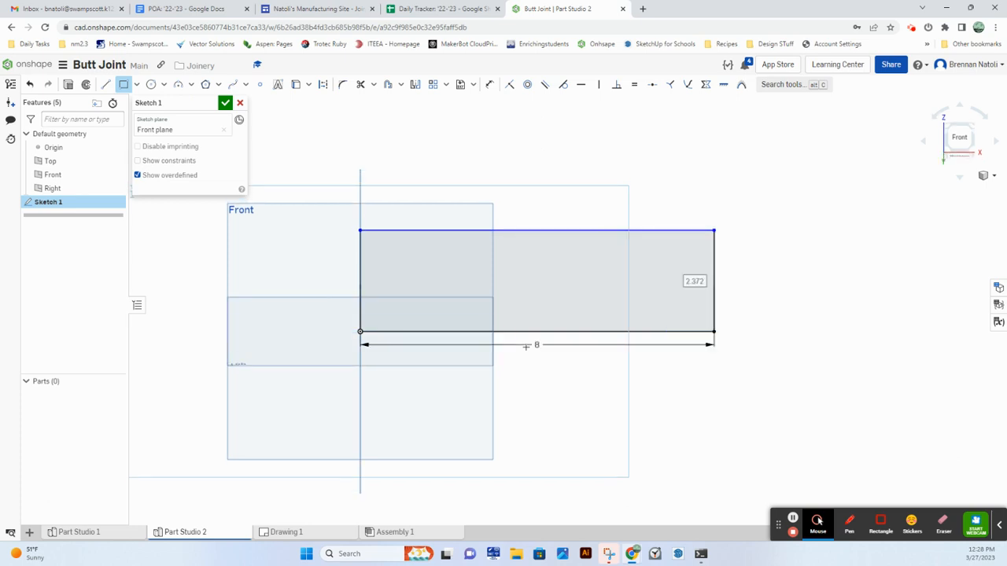
key(ctrl)
text(2)
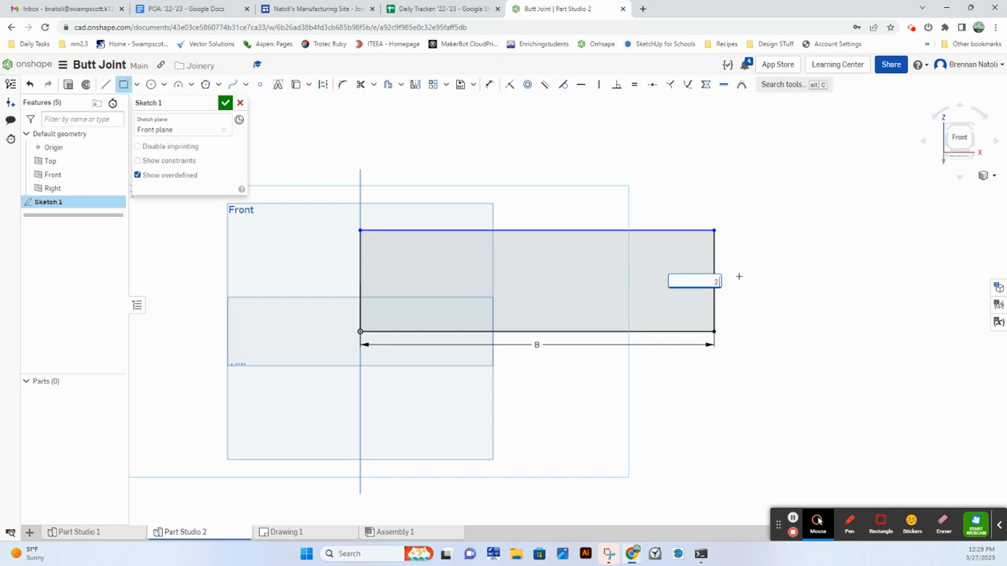
text(.625)
key(Return)
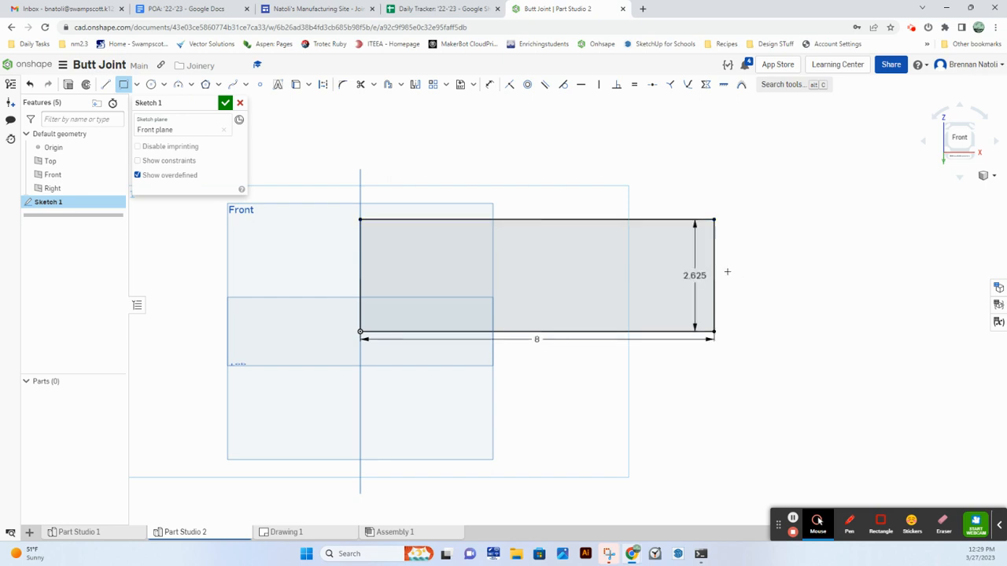
scroll(725, 273, down, 1)
middle_drag(436, 157, 345, 171)
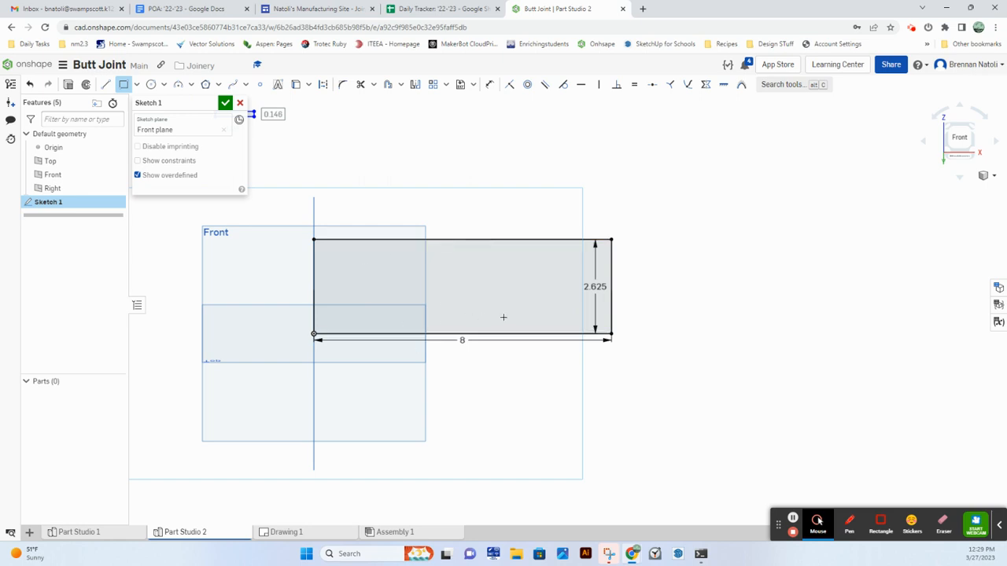
drag(503, 317, 441, 321)
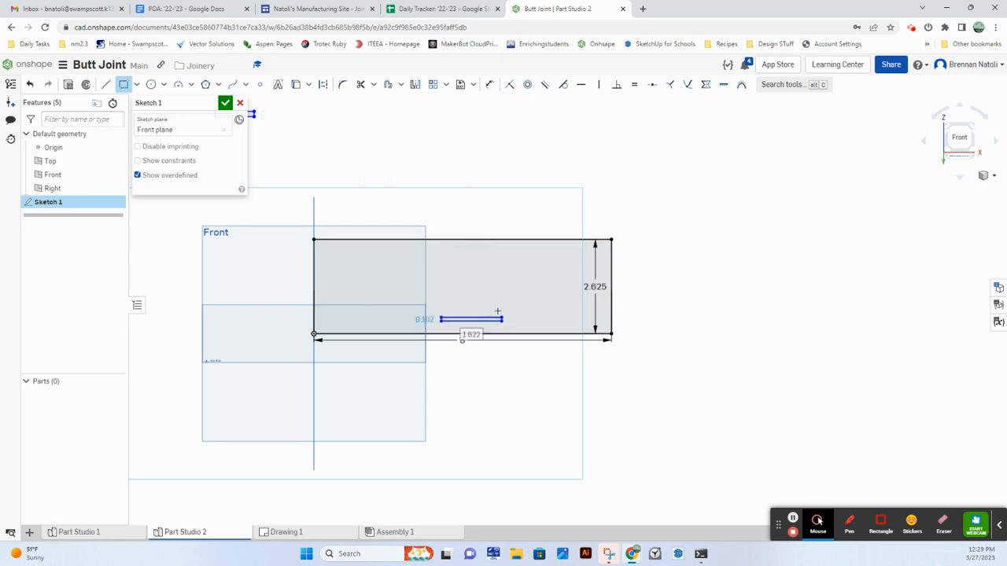
key(ctrl+z)
Step: Move the rectangle's height and length dimensions clear of the profile
click(553, 367)
drag(590, 286, 710, 299)
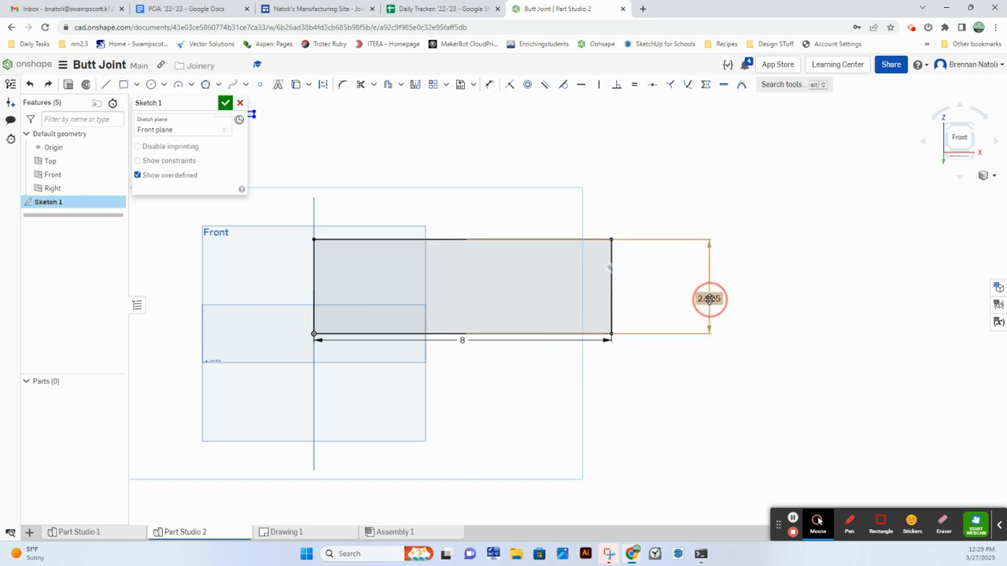
drag(462, 340, 464, 376)
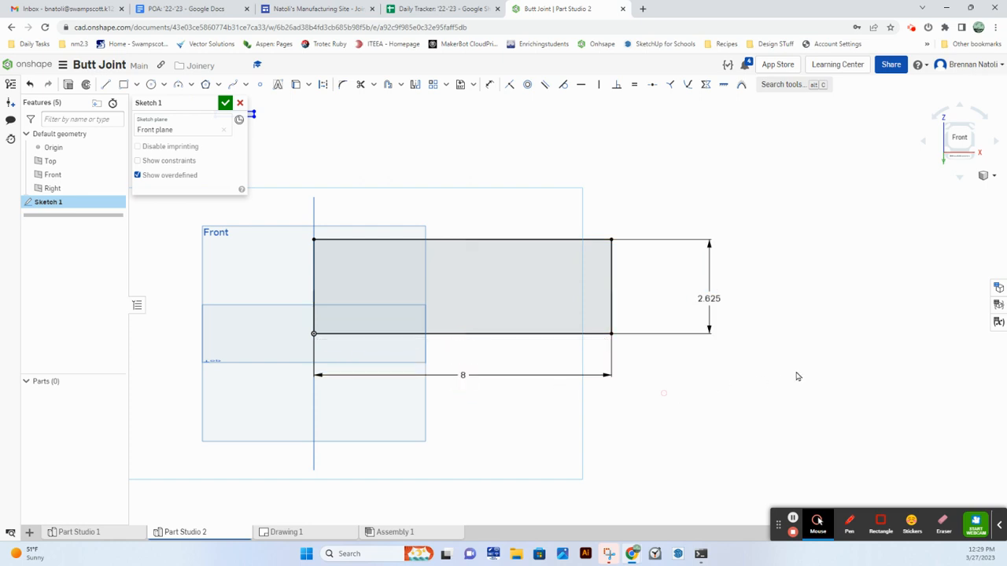
drag(708, 298, 696, 297)
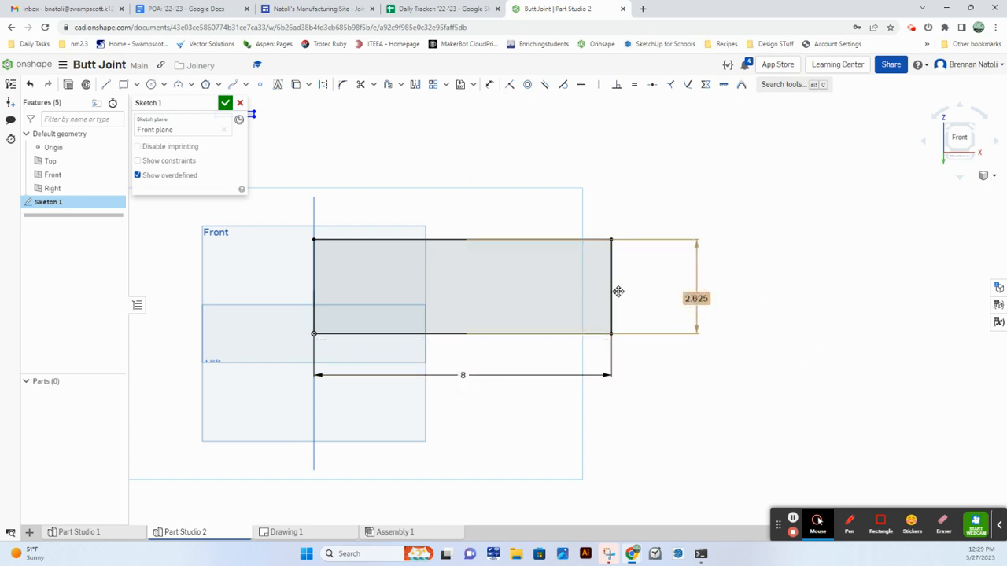
Step: Rename the sketch to piece1 and accept it
click(209, 102)
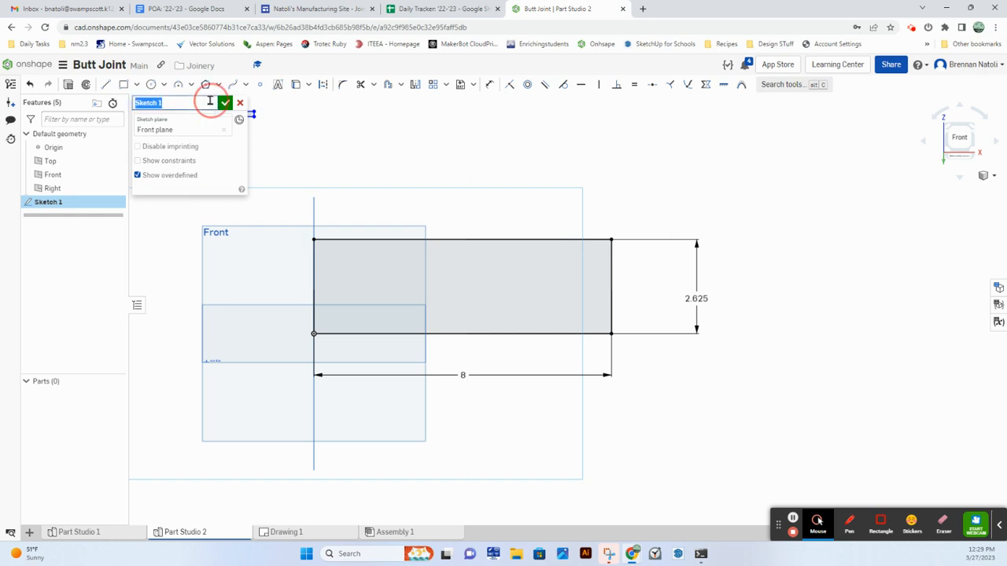
text(piece1)
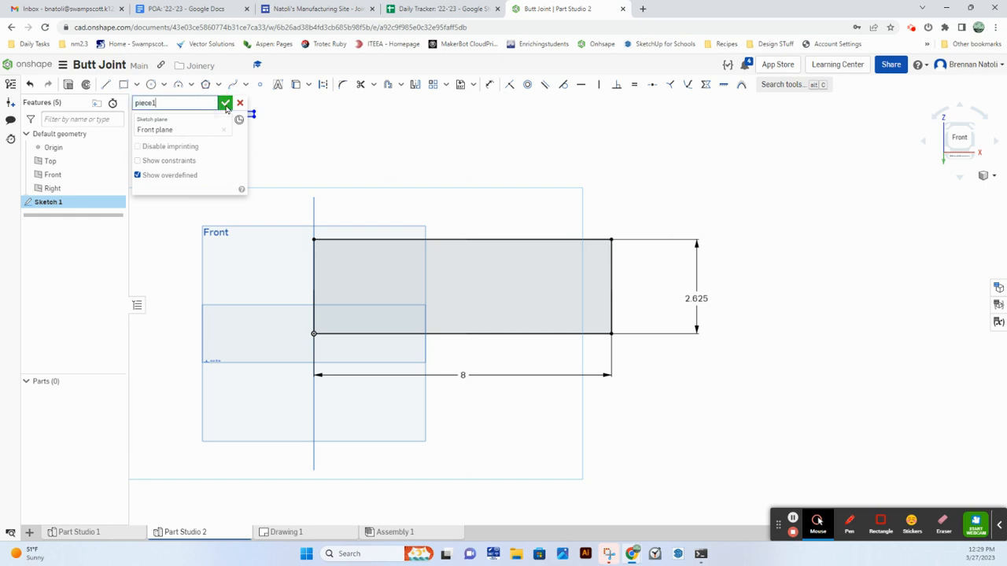
click(226, 105)
Step: Reopen the piece1 sketch, delete all lines of the small stray rectangle above the main profile, and accept the sketch
mouse_move(654, 252)
right_down()
mouse_move(684, 260)
mouse_move(602, 294)
mouse_move(708, 236)
right_up()
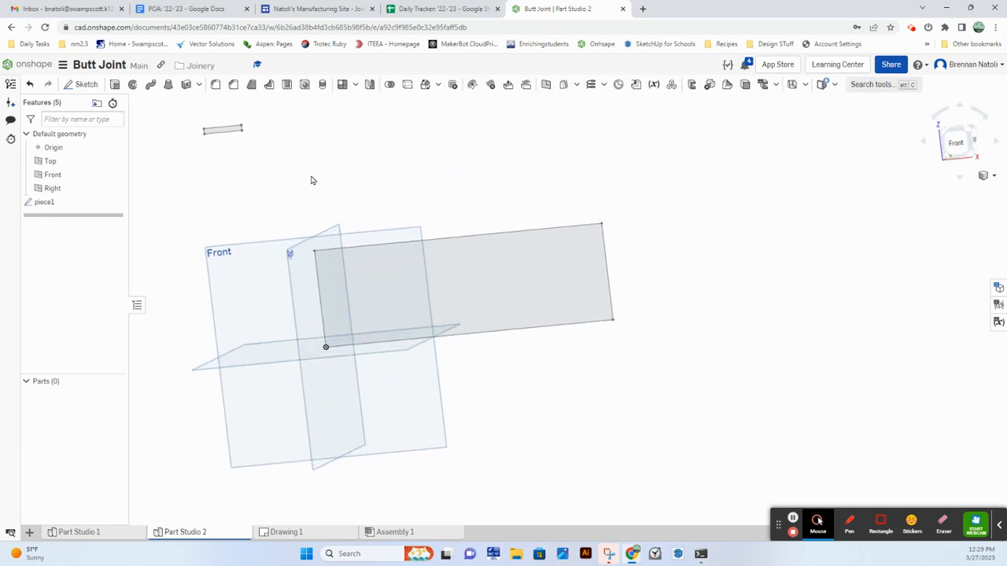
double_click(90, 202)
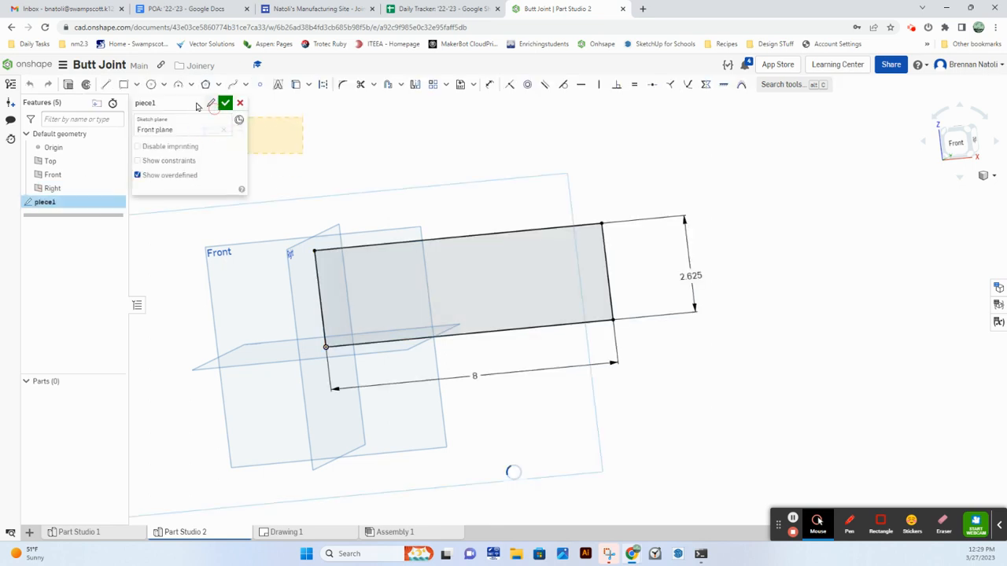
scroll(283, 198, down, 5)
scroll(366, 208, up, 3)
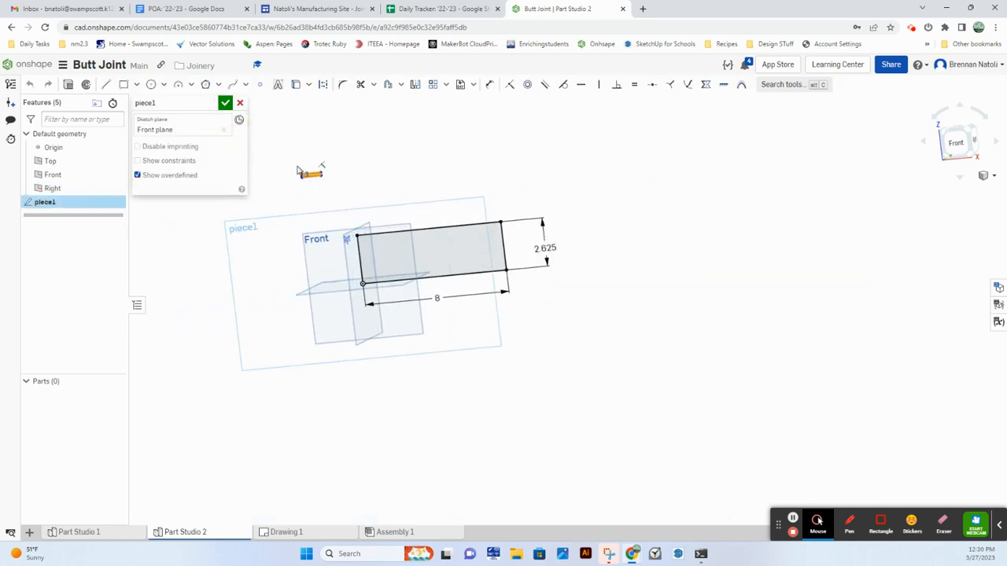
click(299, 172)
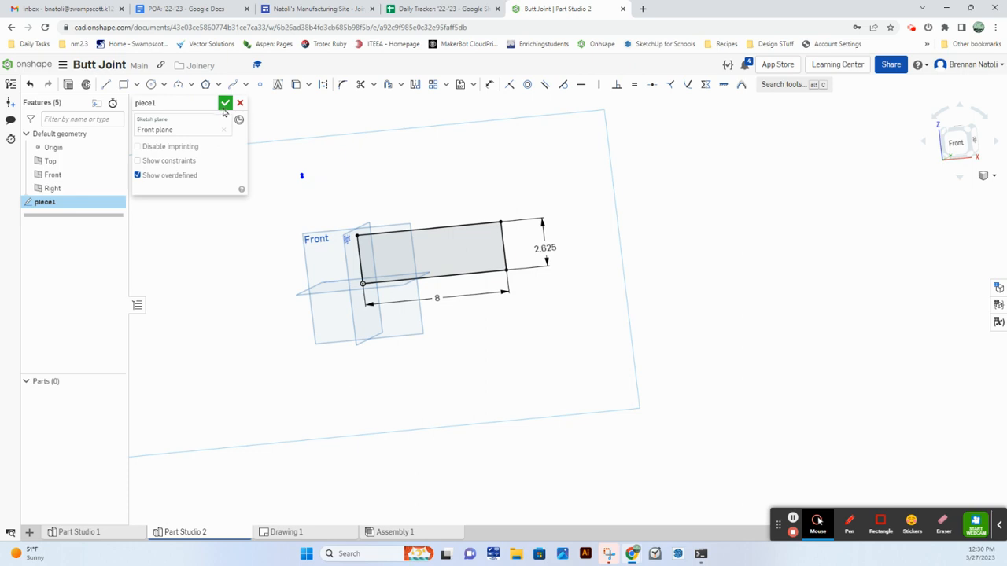
drag(348, 216, 282, 158)
click(300, 178)
click(302, 176)
scroll(302, 177, up, 3)
scroll(302, 181, up, 5)
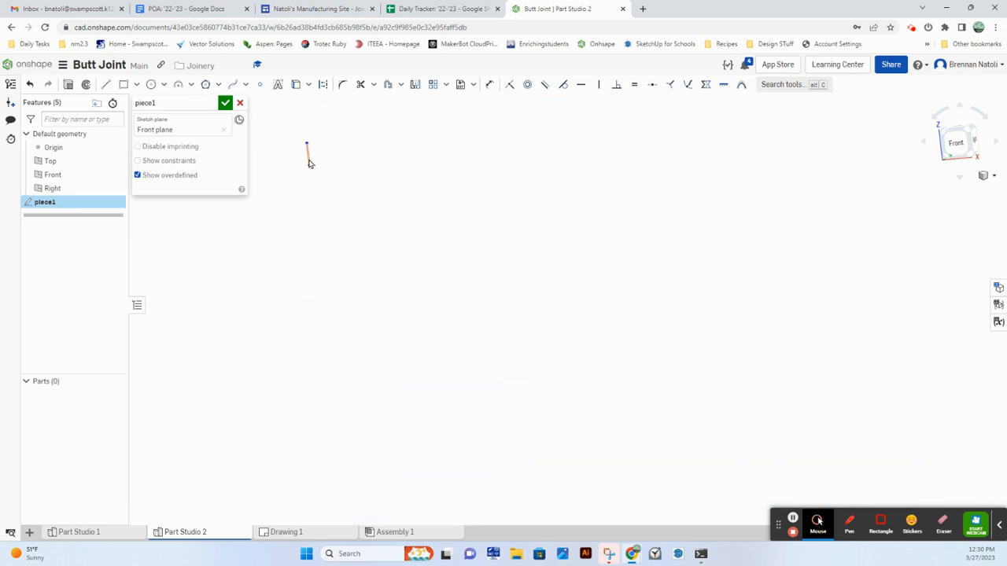
click(308, 159)
scroll(300, 172, down, 5)
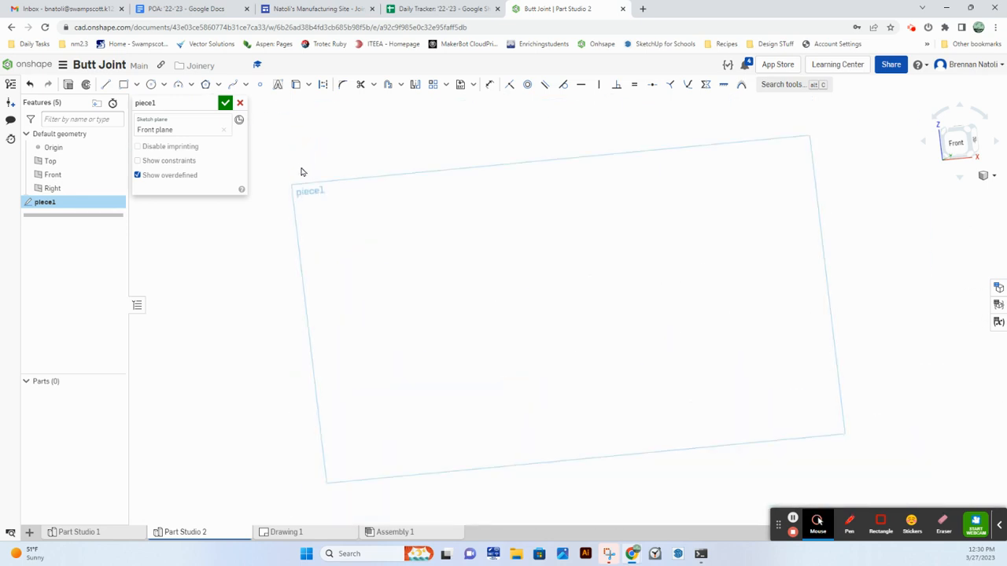
click(225, 104)
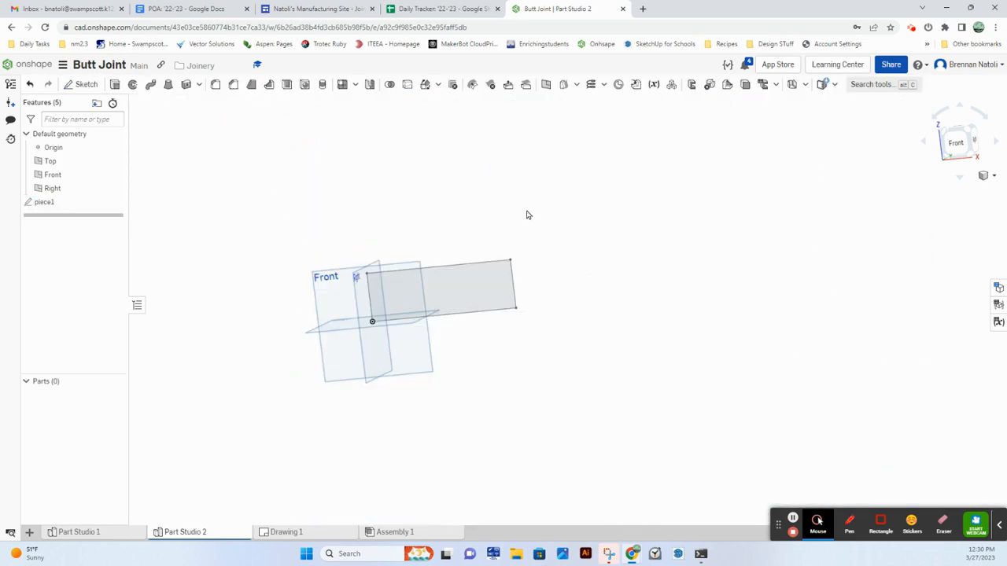
Step: Extrude the piece1 rectangle as a new solid with a blind depth of 3/4 in
click(512, 219)
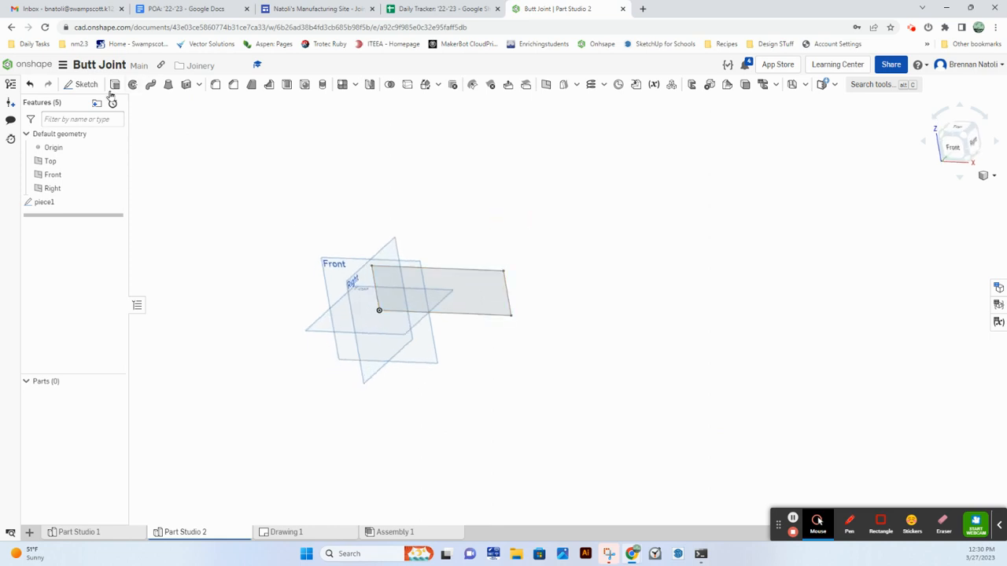
key(ctrl)
key(ctrl)
key(ctrl)
key(ctrl)
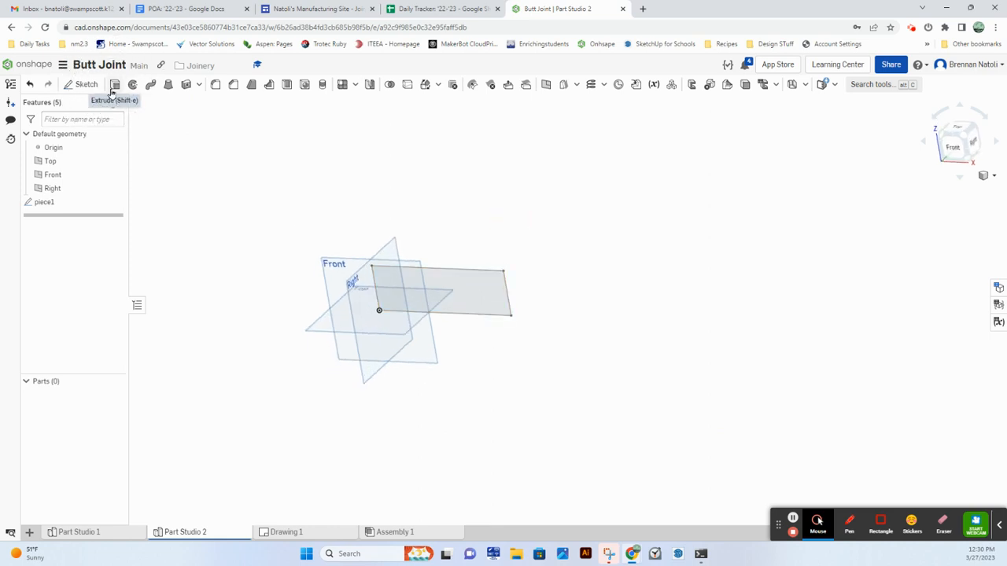
click(111, 88)
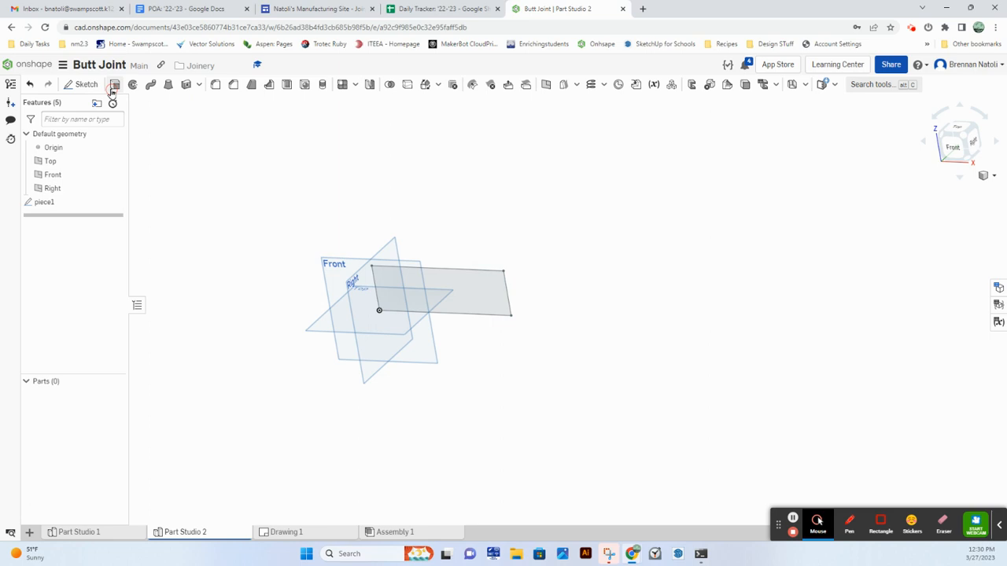
click(469, 307)
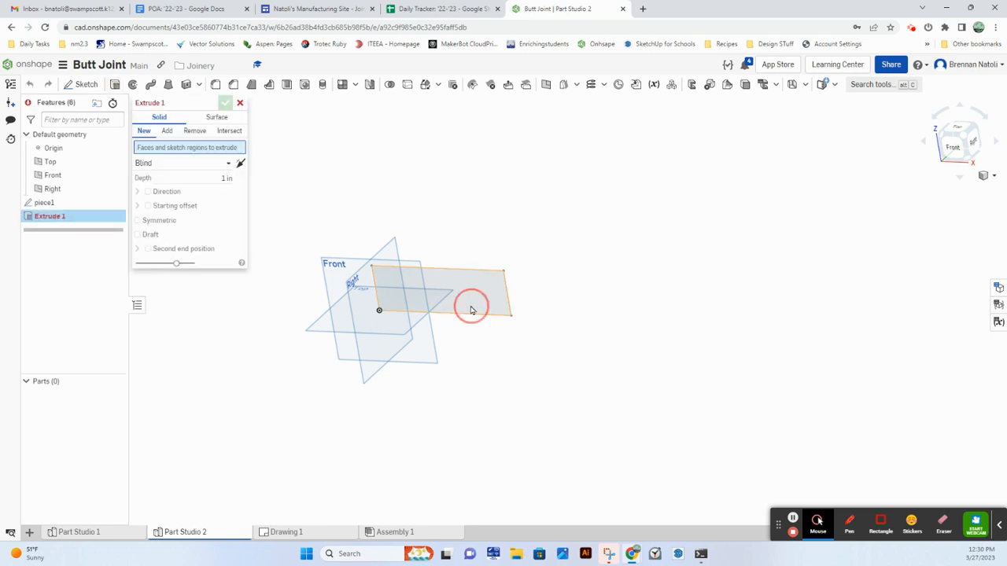
click(225, 188)
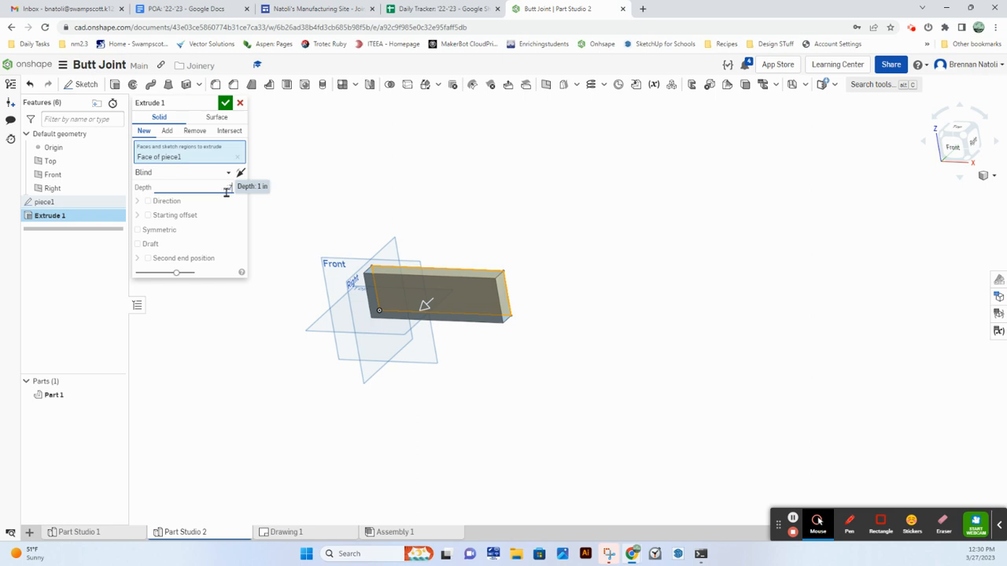
text(3/4)
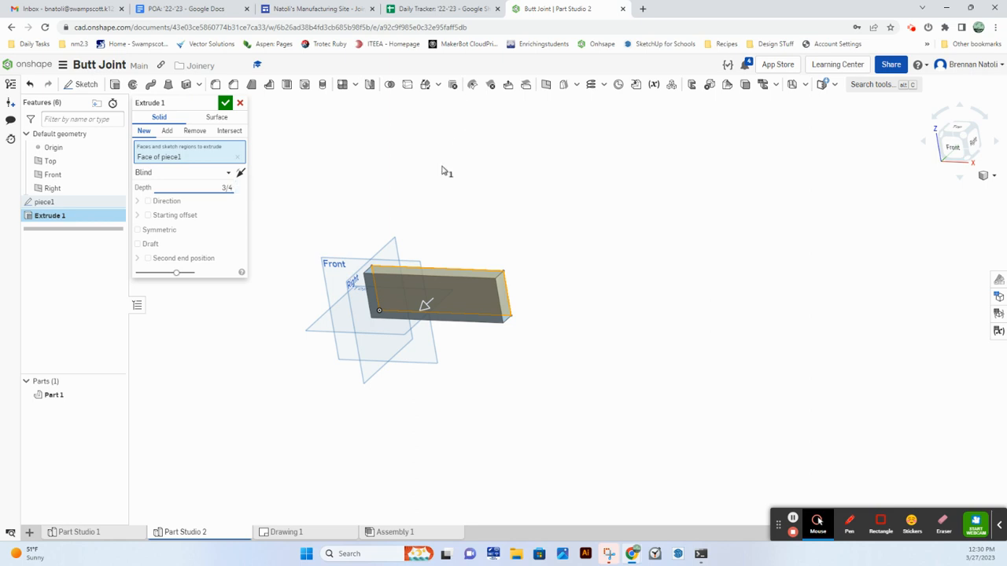
Step: Rename the extrusion to piece1 and accept it
click(215, 106)
text(piece)
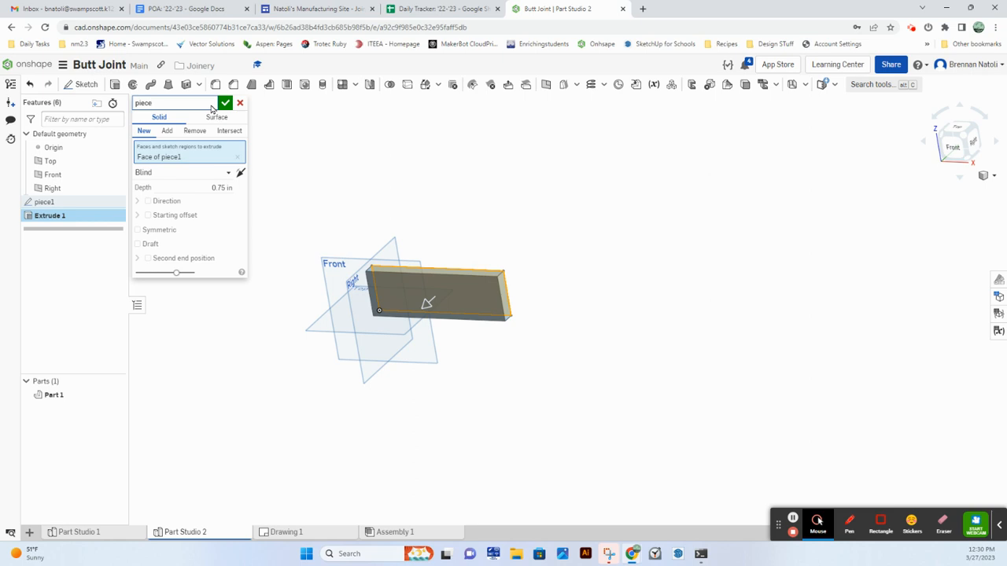
text(1)
click(225, 103)
Step: Examine how the boards meet in the finished butt joint in Part Studio 1, and return to Part Studio 2
right_drag(598, 256, 579, 296)
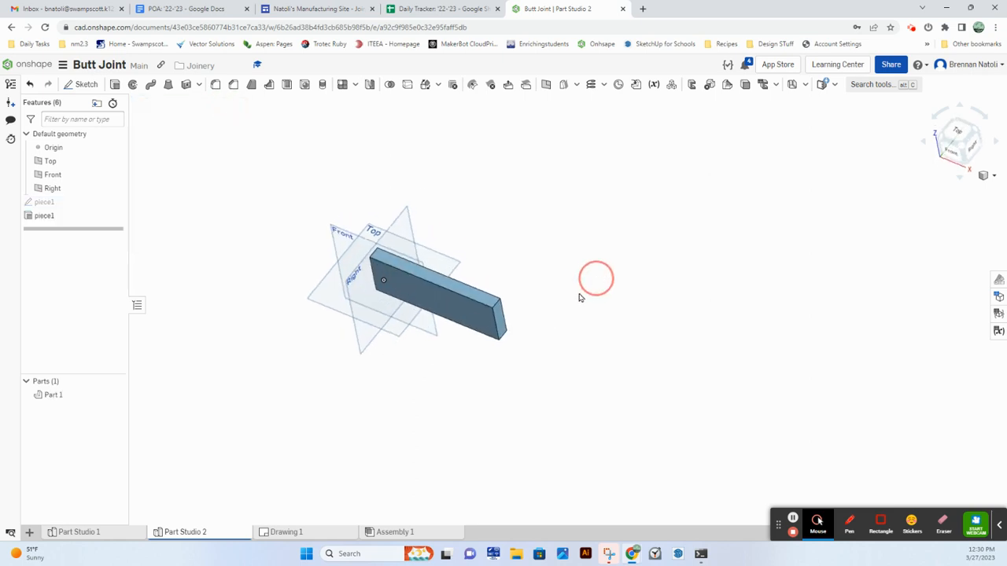
click(115, 533)
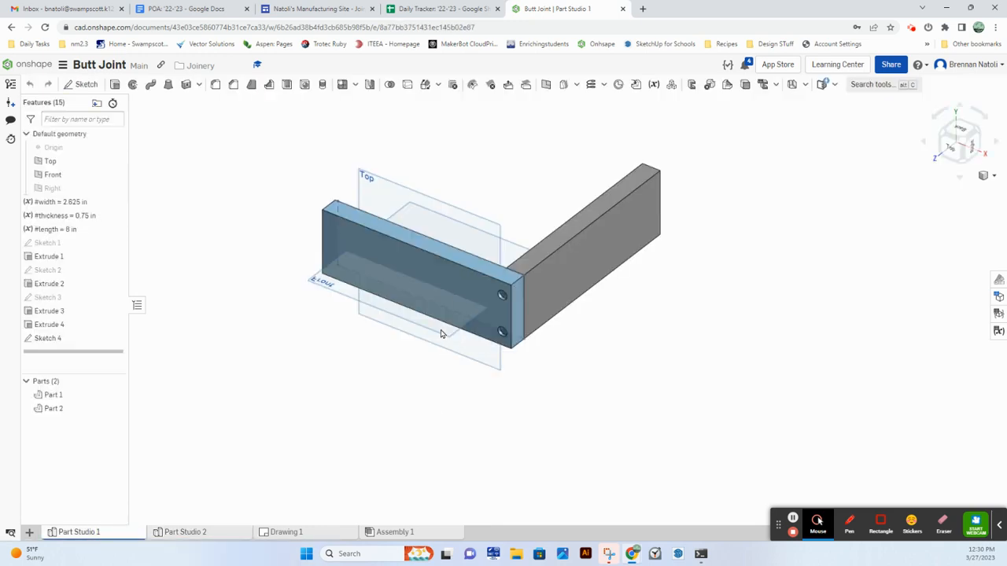
scroll(499, 259, up, 5)
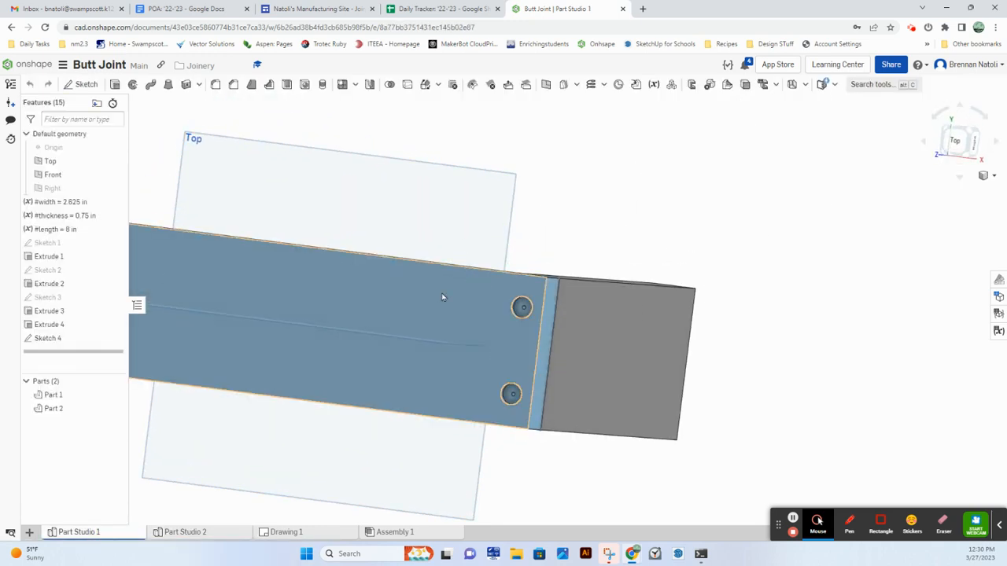
scroll(436, 299, down, 5)
right_drag(427, 304, 445, 316)
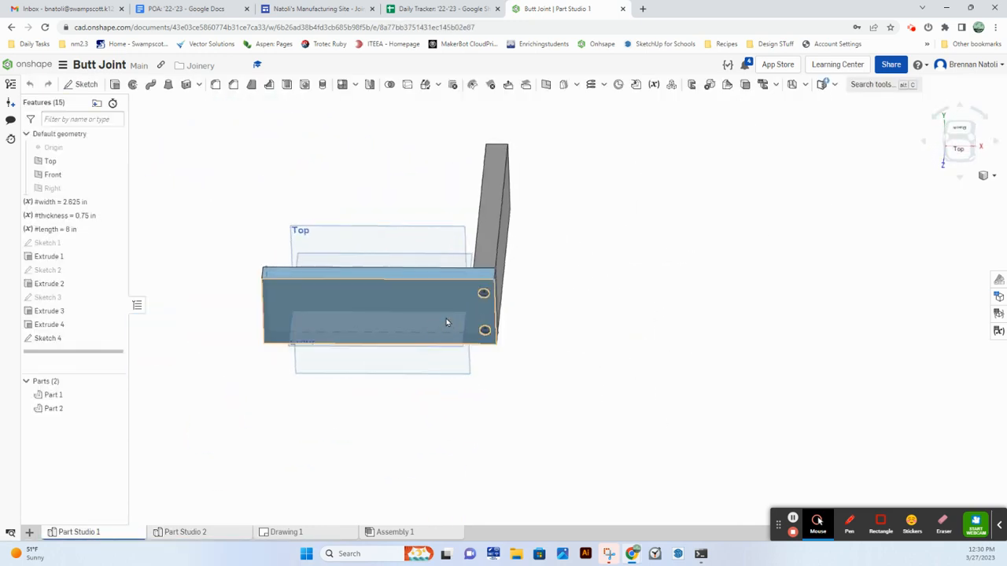
click(445, 316)
click(212, 540)
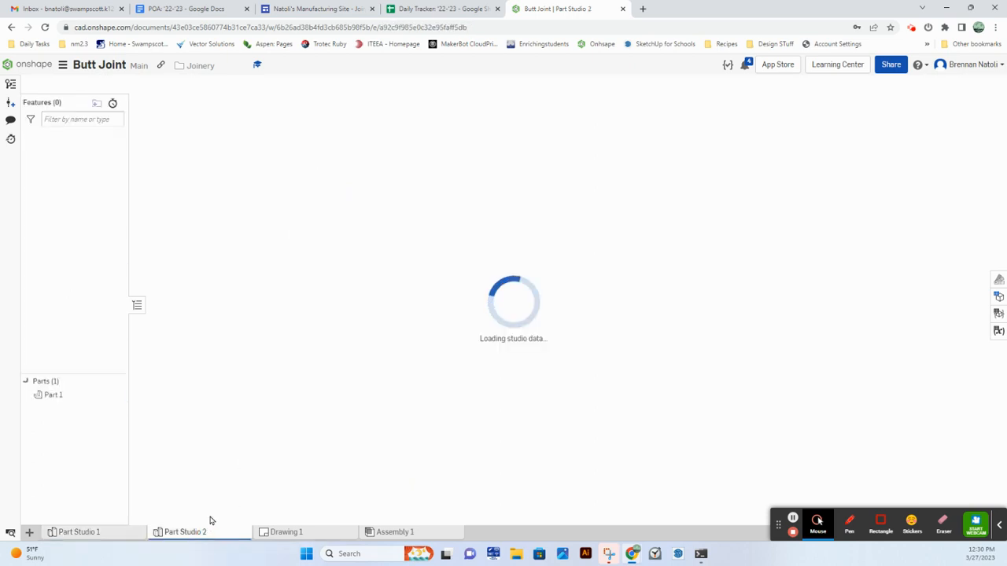
Step: Start a sketch on the narrow end face of the board farthest from the origin and view it face-on
right_drag(705, 229, 712, 213)
right_drag(529, 276, 527, 303)
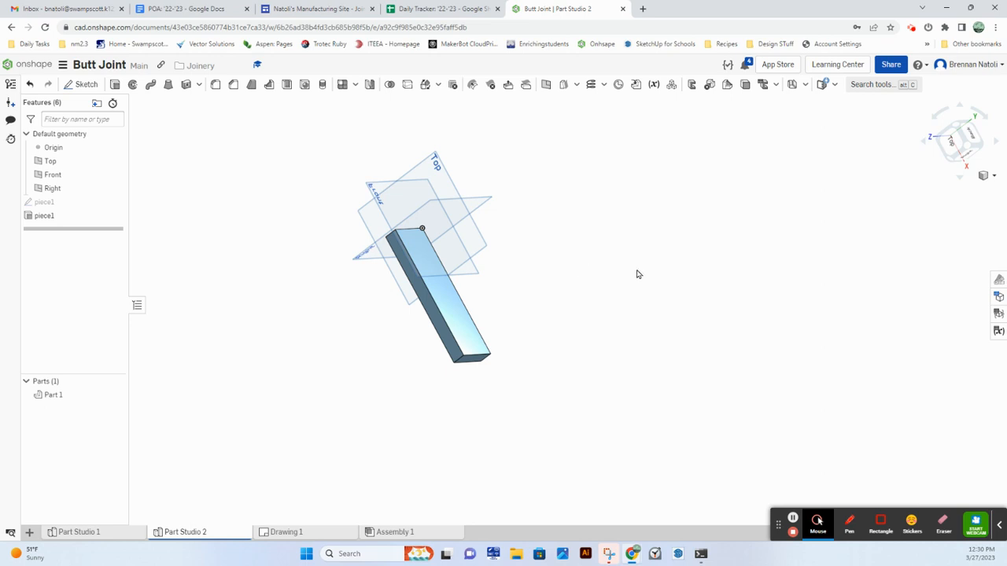
right_drag(638, 274, 634, 276)
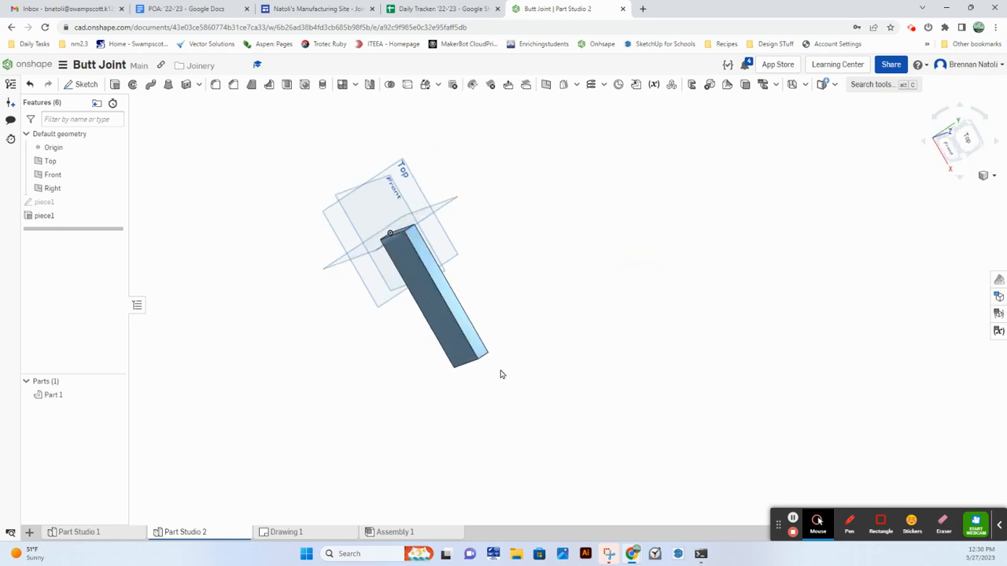
right_drag(500, 374, 434, 286)
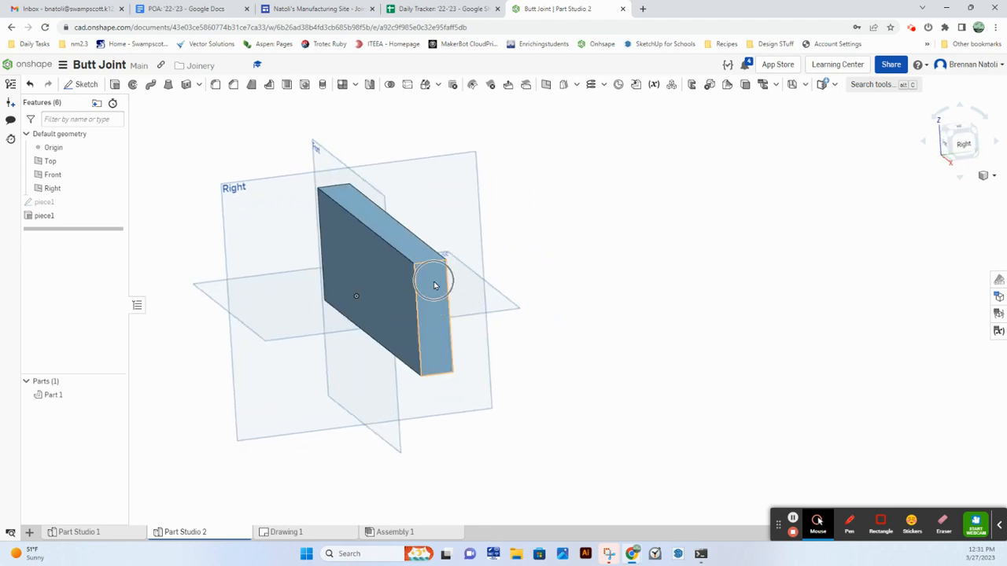
click(433, 283)
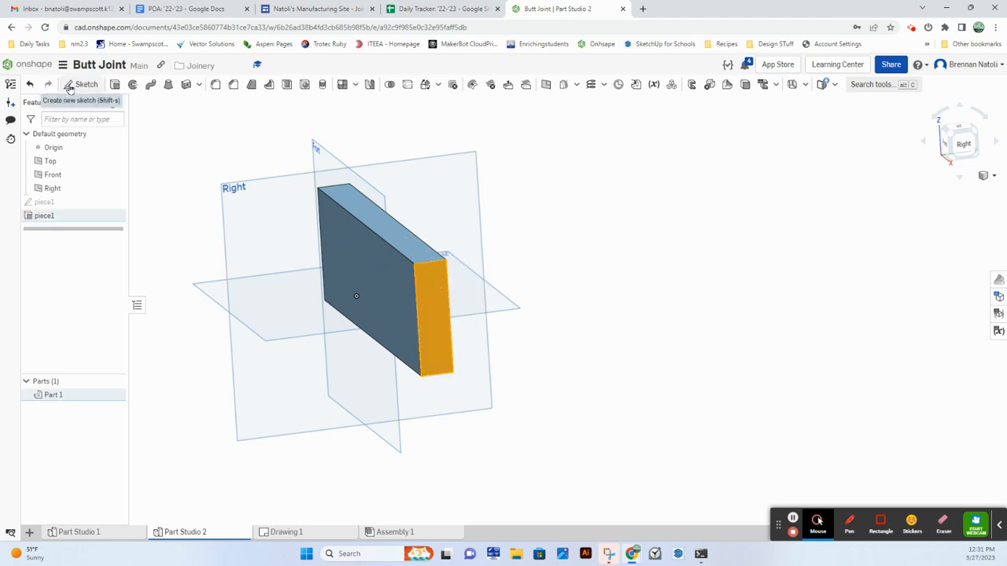
click(69, 86)
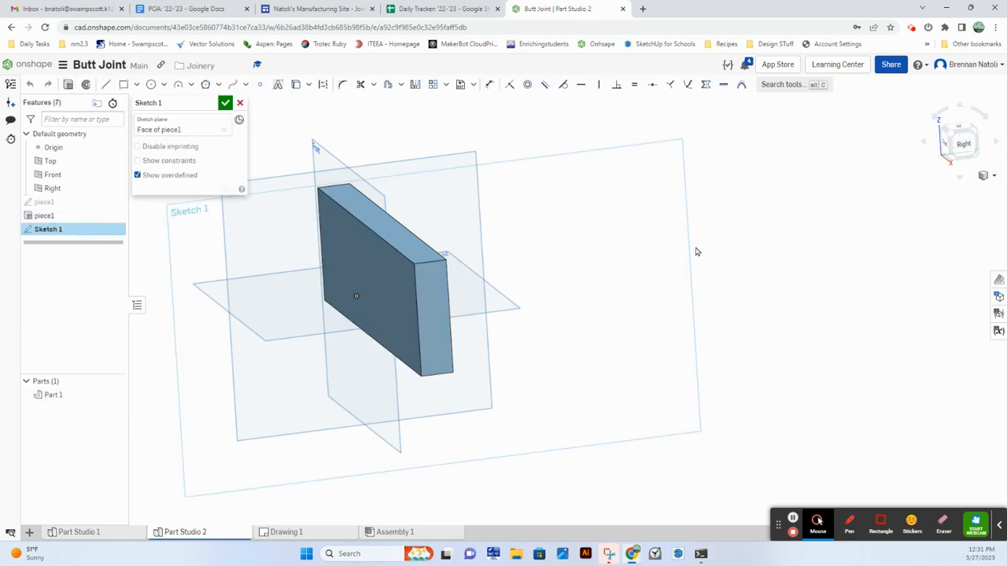
key(n)
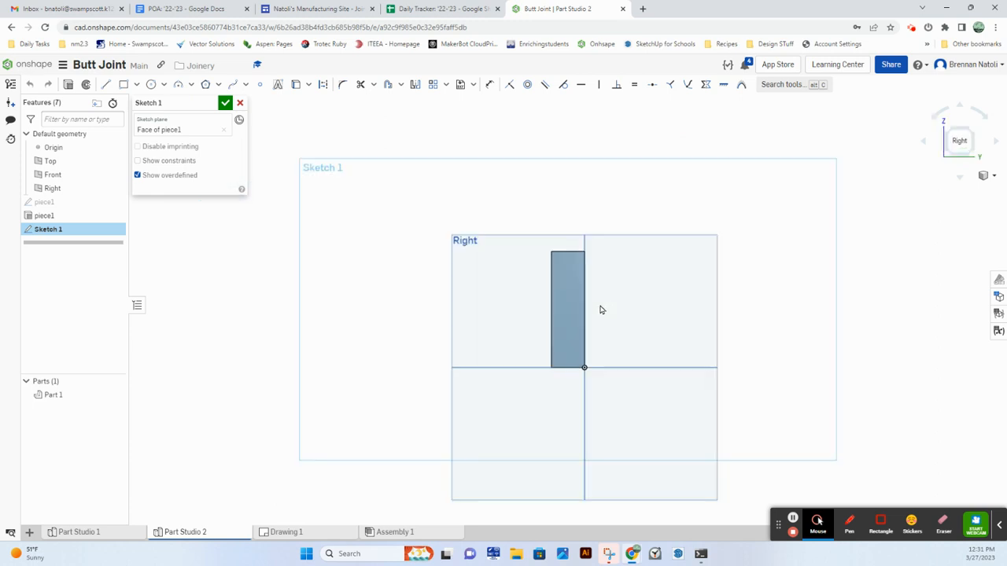
middle_drag(722, 294, 615, 296)
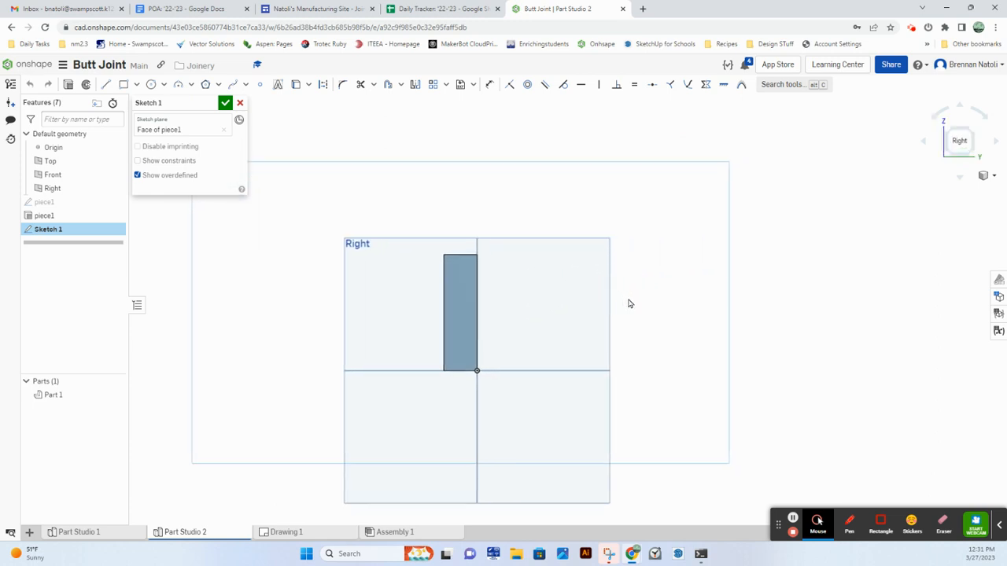
Step: Sketch an 8 in long corner rectangle extending outward from the end face's inner edge, matching the board's full height
click(123, 85)
click(477, 371)
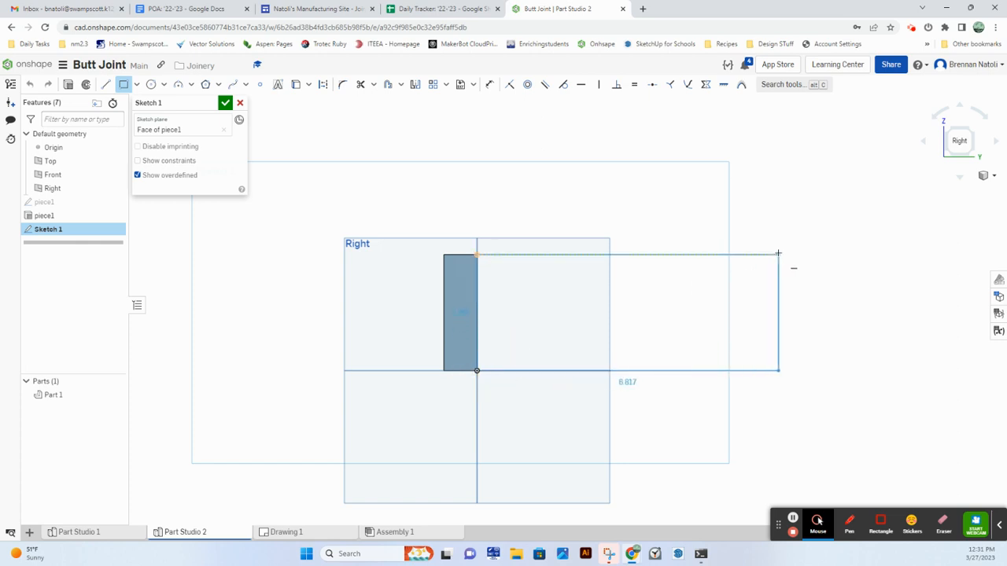
click(778, 254)
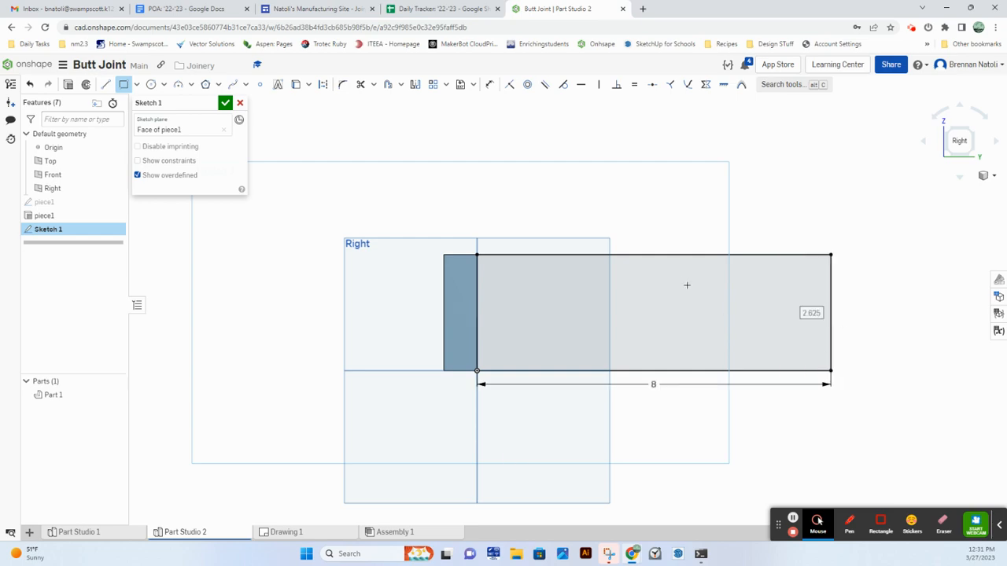
Step: Rename the sketch to piece2 and accept it
mouse_move(687, 286)
right_down()
mouse_move(715, 328)
mouse_move(699, 373)
mouse_move(659, 326)
mouse_move(635, 362)
mouse_move(658, 373)
mouse_move(681, 342)
mouse_move(669, 331)
right_up()
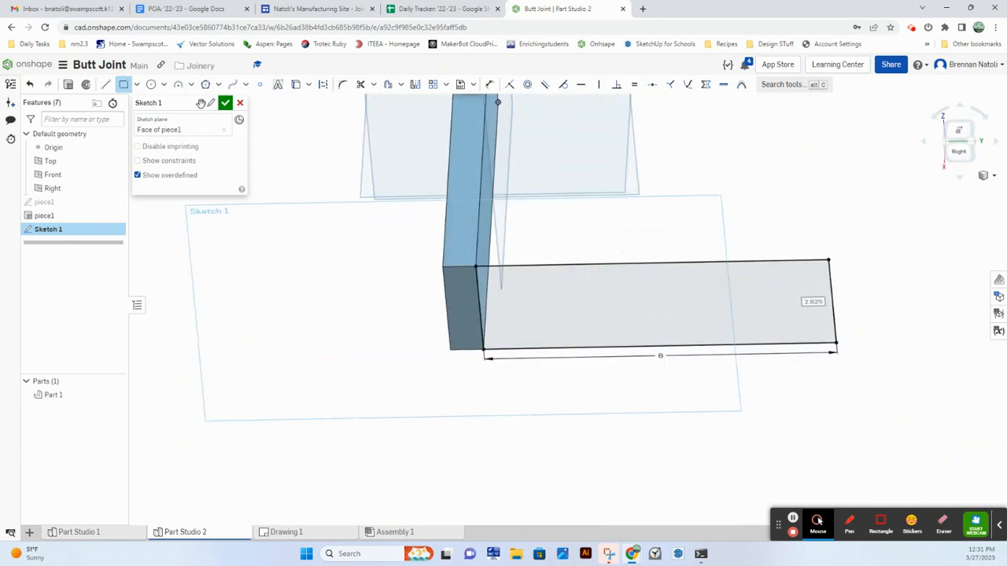
click(209, 105)
text(piece2)
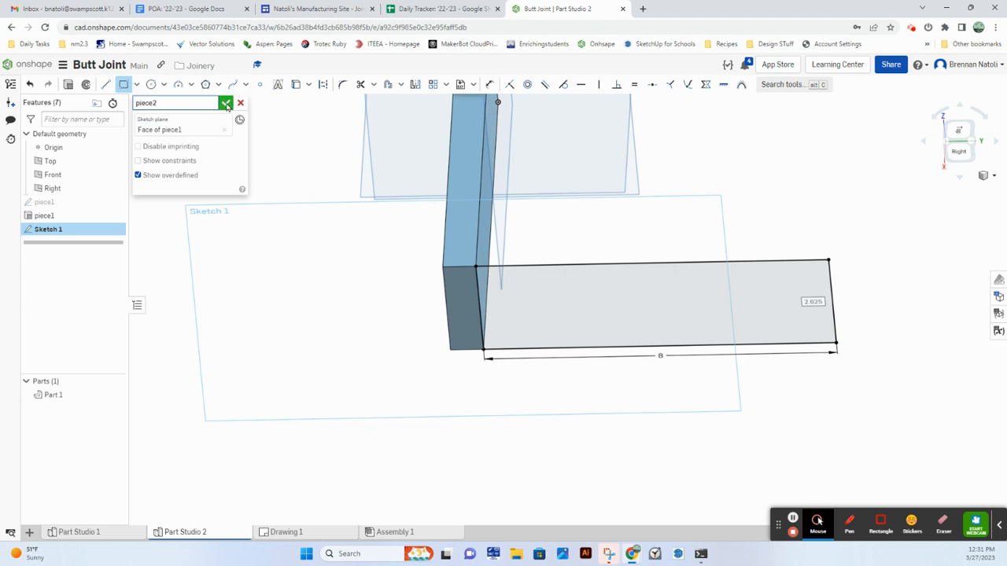
click(225, 105)
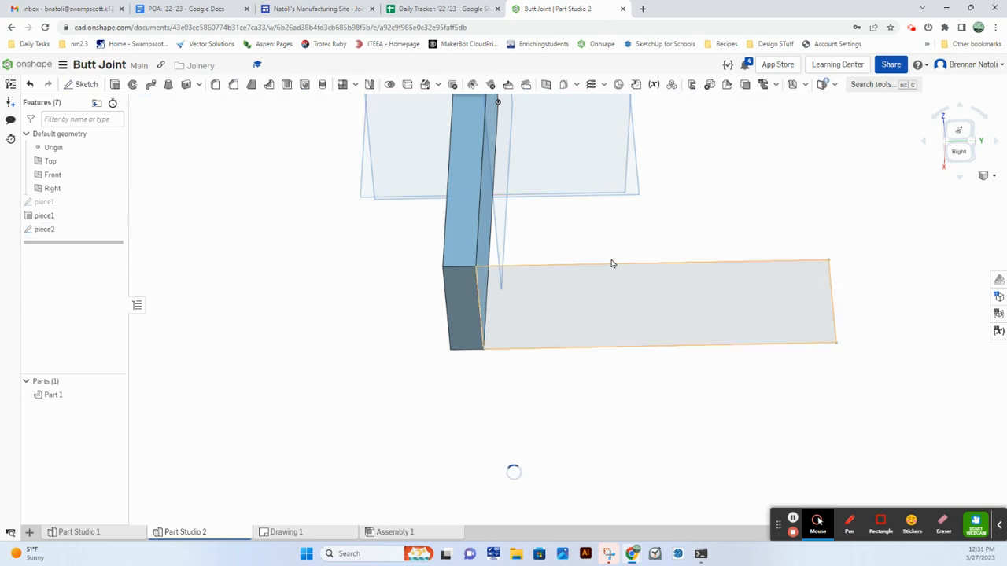
Step: Extrude the piece2 rectangle 0.75 in, reversing the direction so it runs back behind the first board's end
mouse_move(611, 252)
right_down()
mouse_move(554, 237)
mouse_move(559, 259)
mouse_move(514, 272)
mouse_move(529, 306)
right_up()
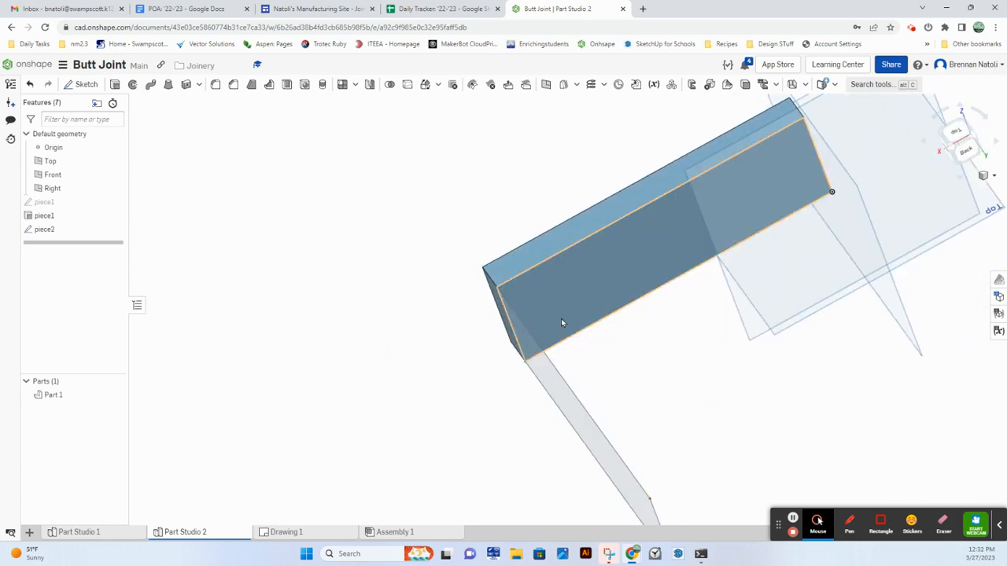
click(111, 90)
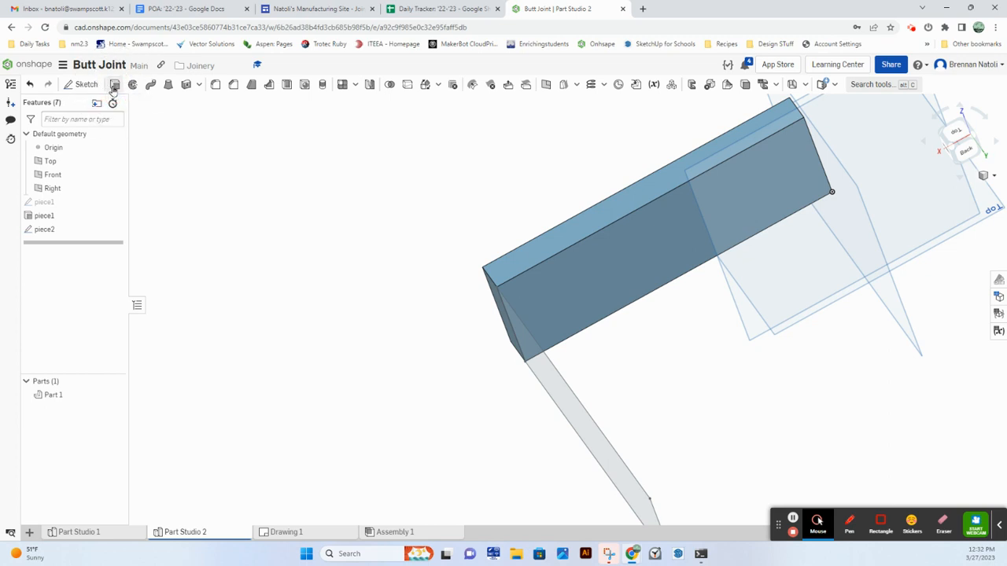
right_drag(468, 344, 600, 394)
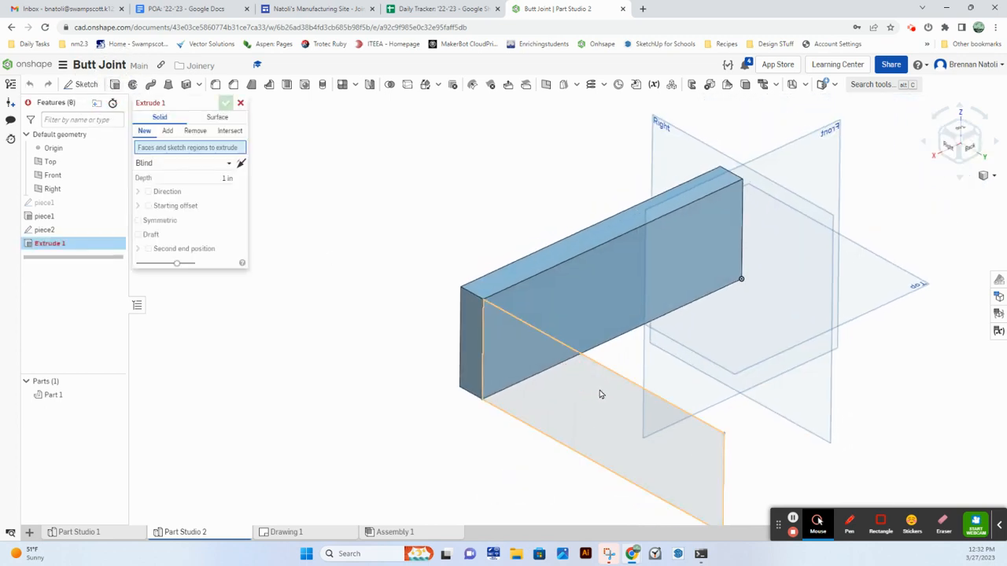
click(600, 392)
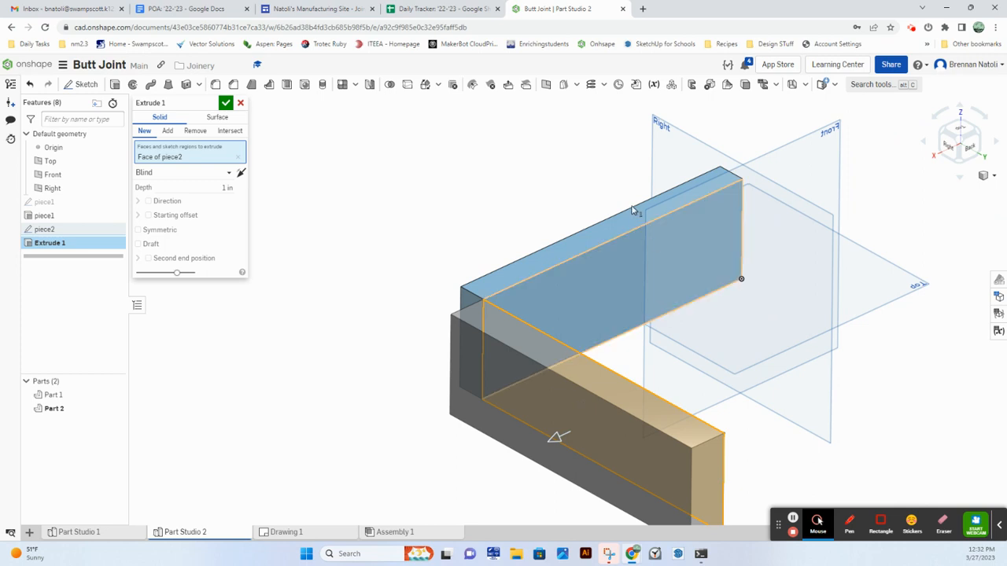
right_drag(634, 209, 567, 300)
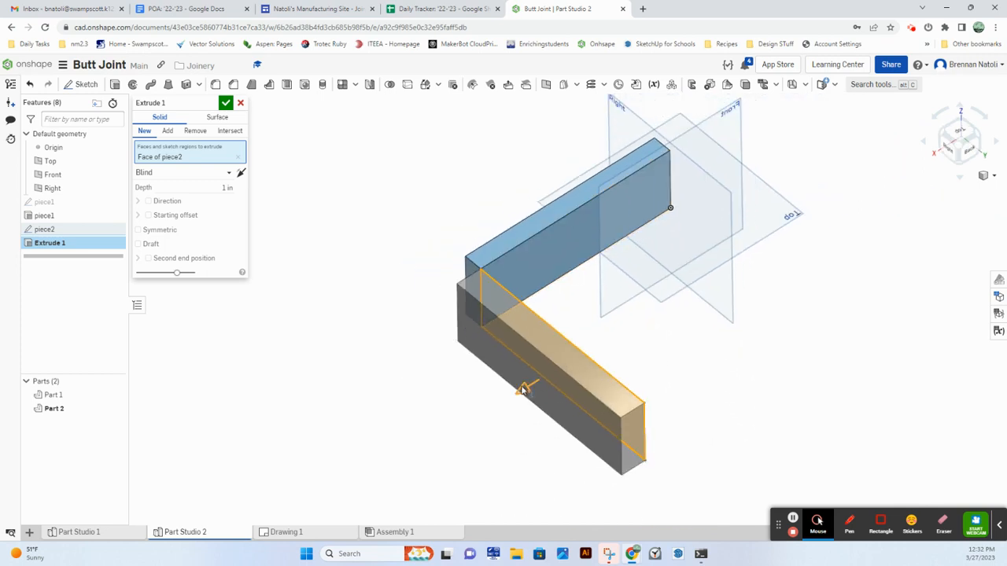
right_drag(471, 304, 484, 253)
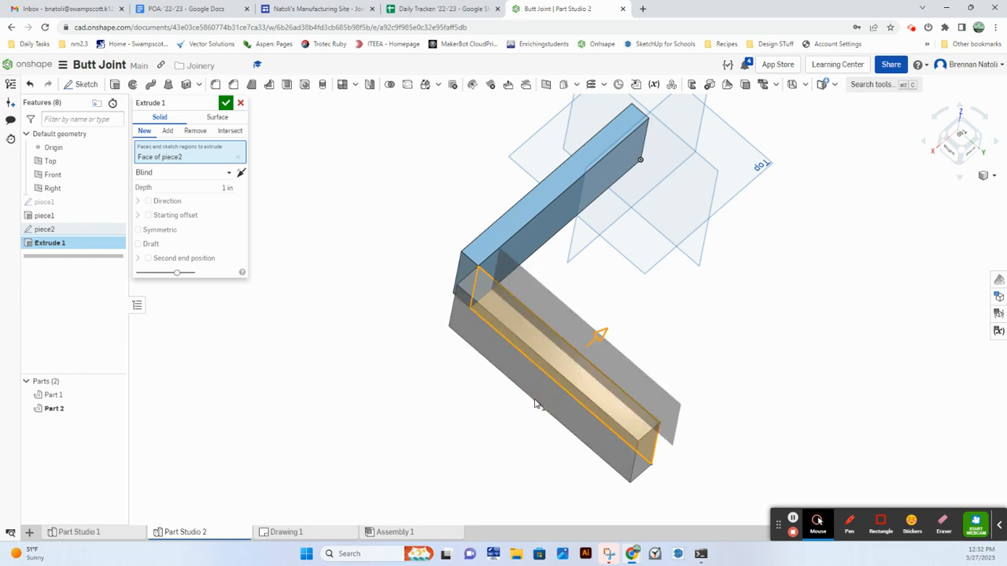
click(205, 187)
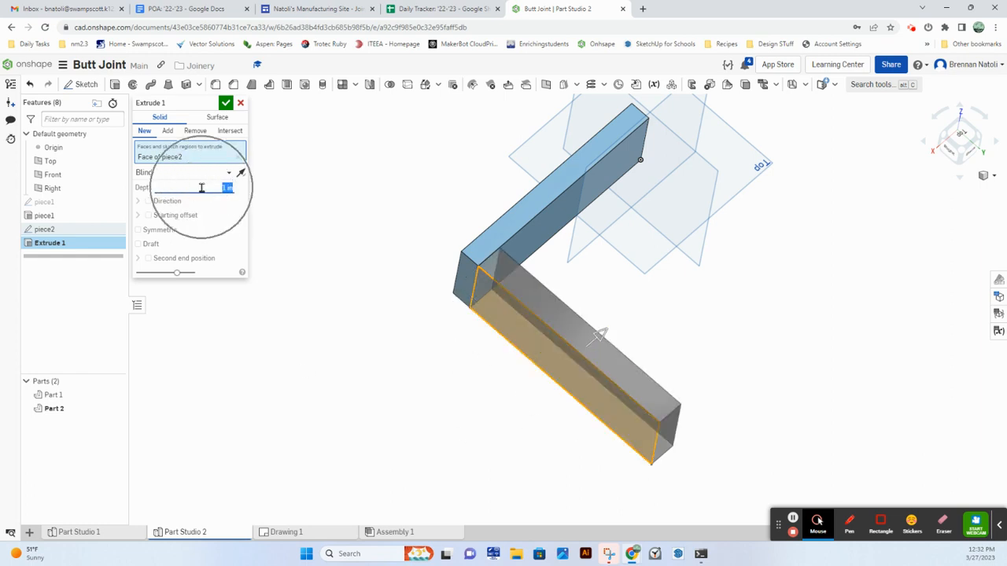
key(BackSpace)
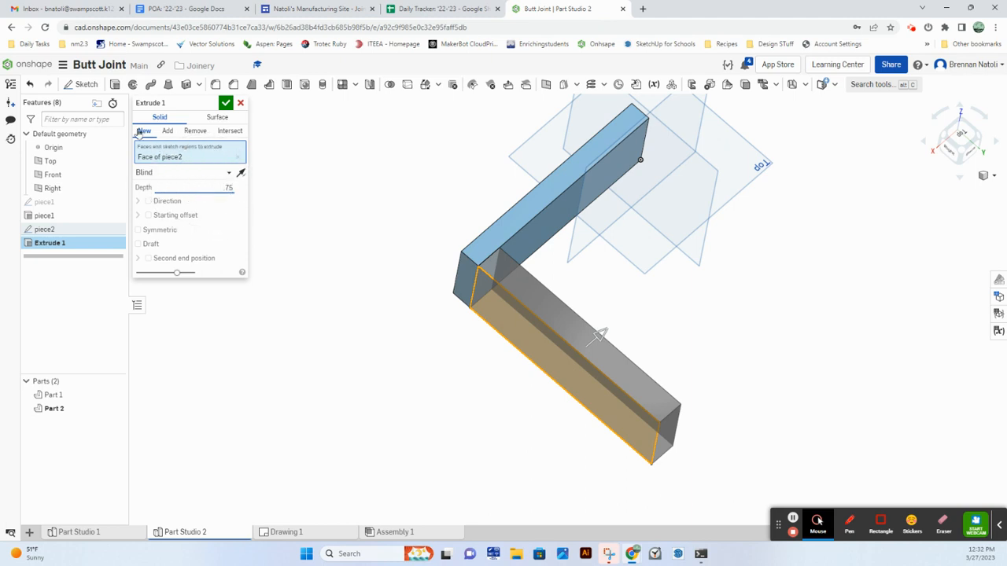
Step: Rename the extrusion to piece2 and accept it
click(211, 104)
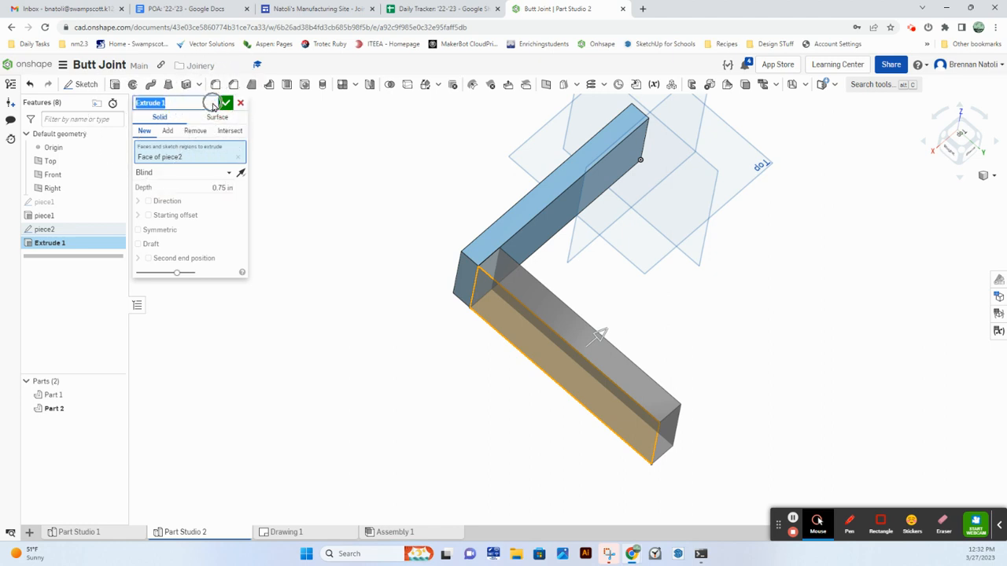
text(piece2)
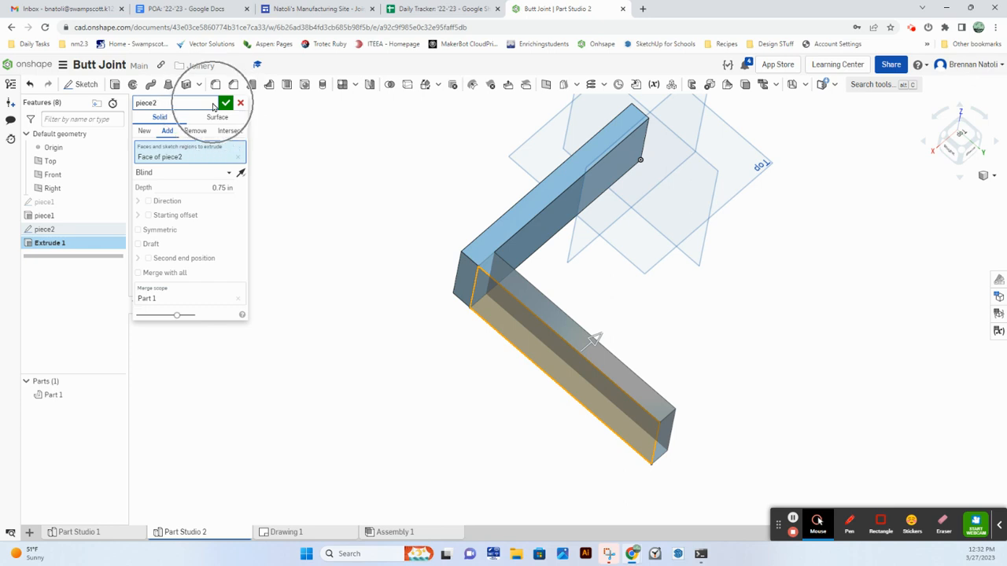
click(226, 103)
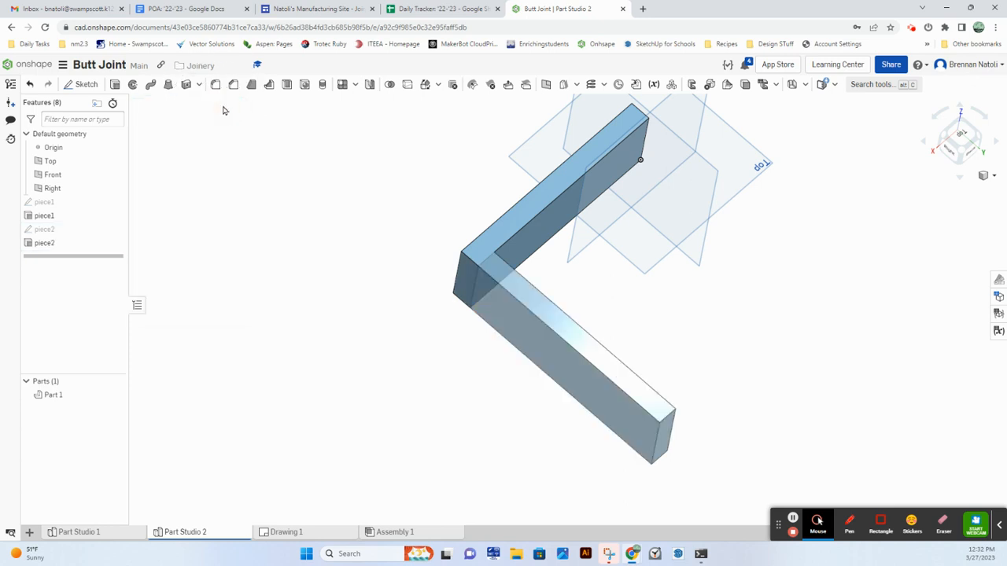
Step: Edit the piece2 extrusion to create a new part instead of adding to the first board, and accept it
double_click(67, 242)
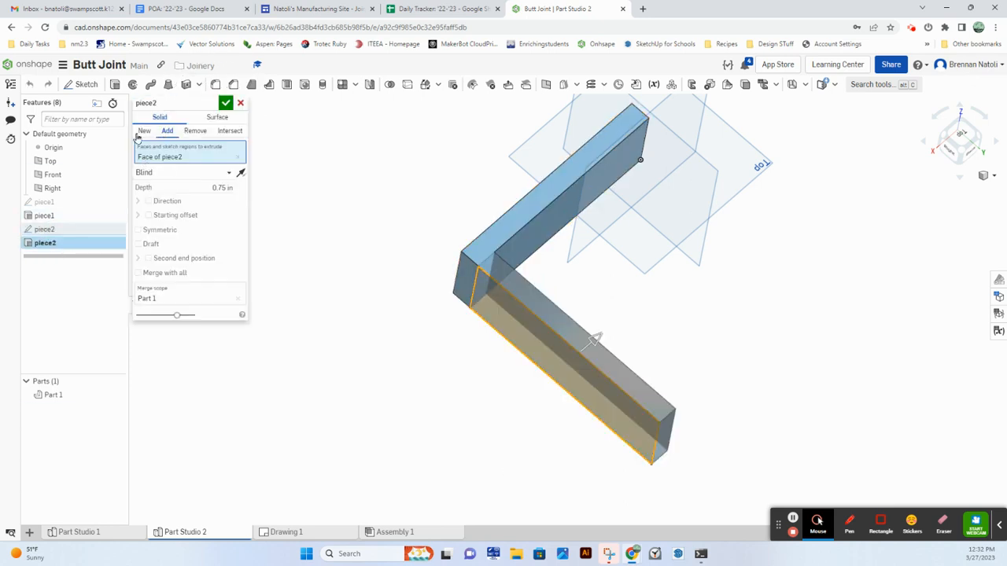
click(142, 132)
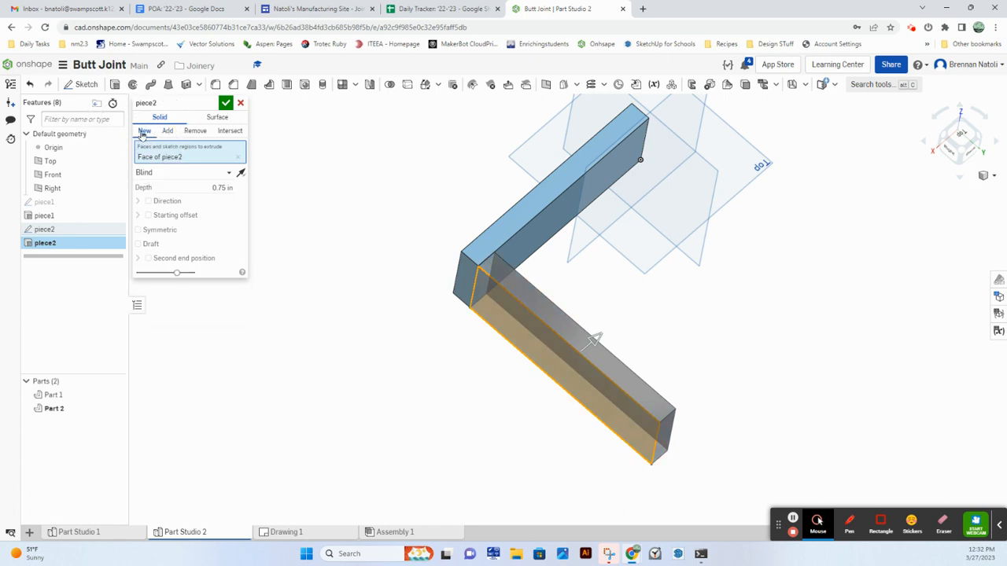
click(226, 103)
Step: Inspect the two boards and their meeting corner from several angles to check that they are separate parts
right_drag(400, 247, 470, 292)
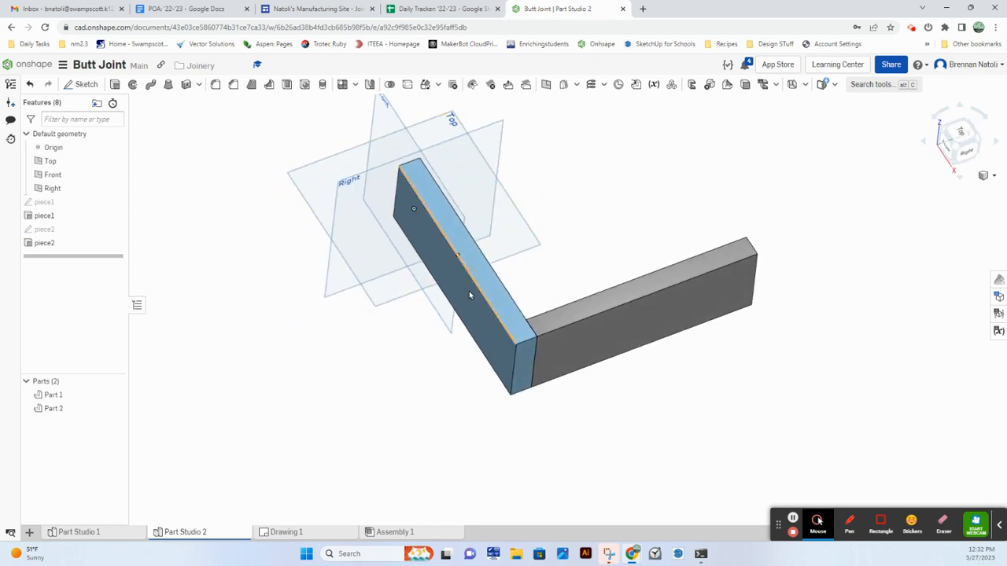
click(487, 331)
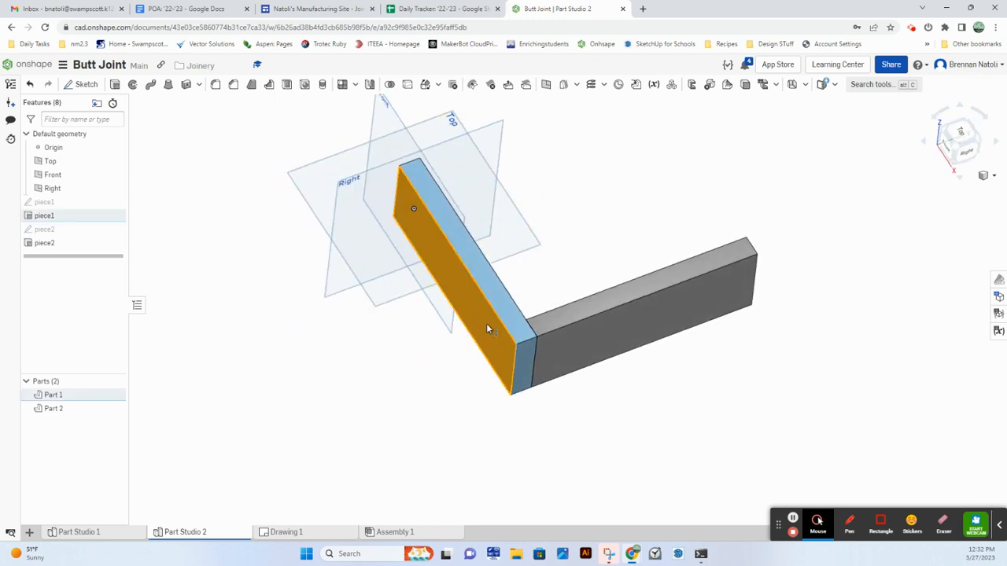
click(103, 408)
click(290, 404)
right_drag(564, 333, 548, 351)
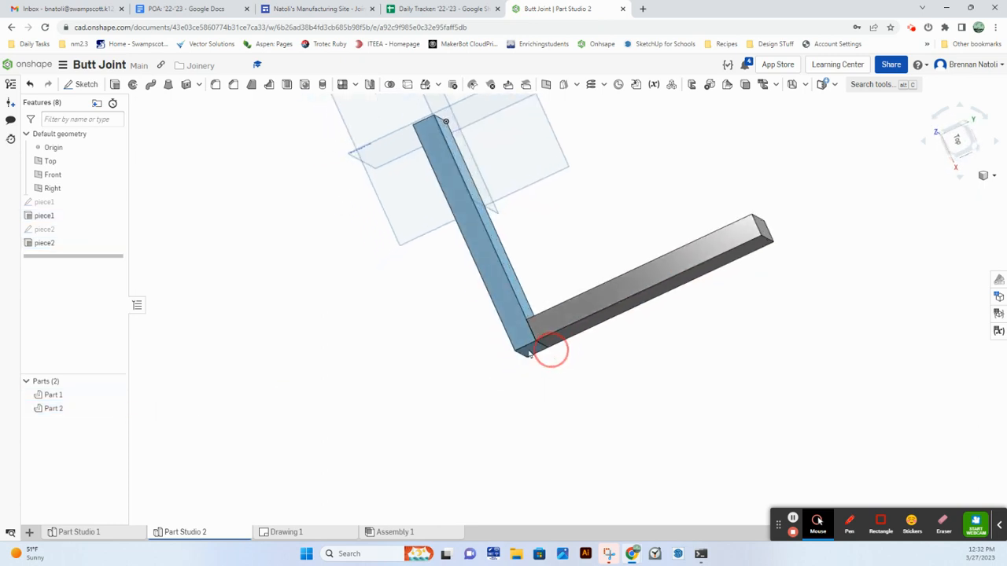
scroll(530, 317, up, 4)
right_drag(530, 318, 543, 386)
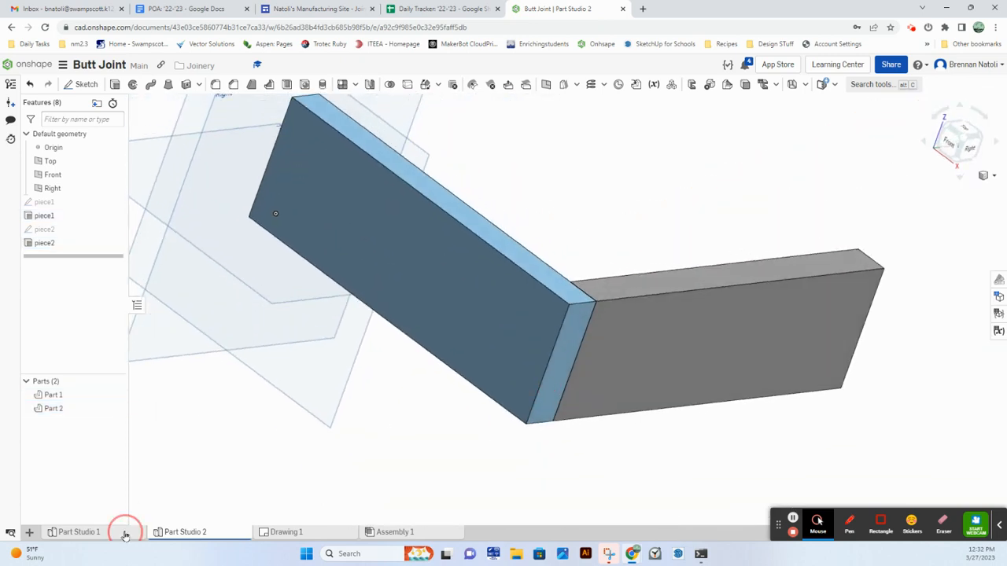
Step: Examine the screw holes on the finished model in Part Studio 1 and in the butt joint drawing, returning to Part Studio 2
click(127, 531)
scroll(497, 260, up, 5)
right_drag(497, 306, 456, 386)
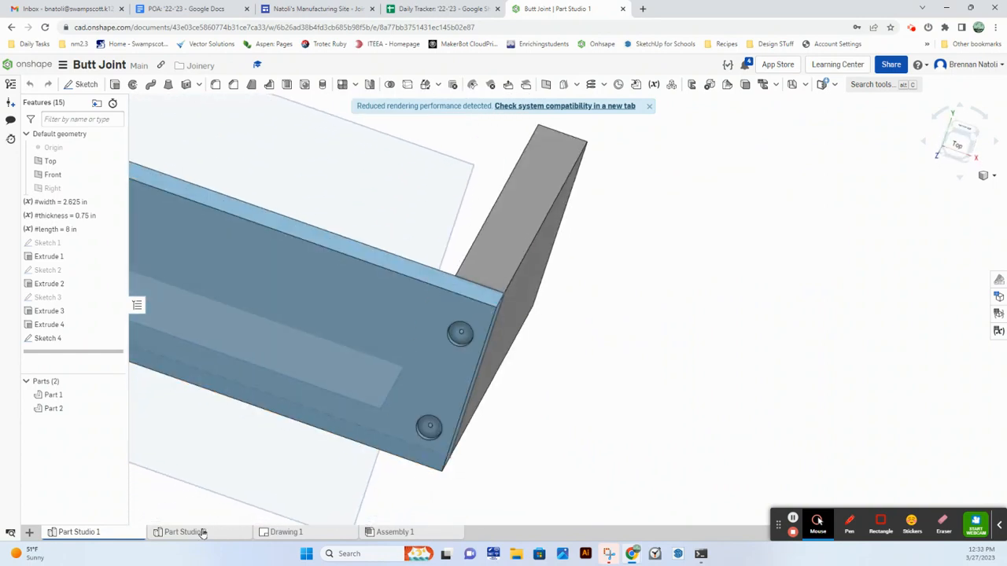
click(198, 531)
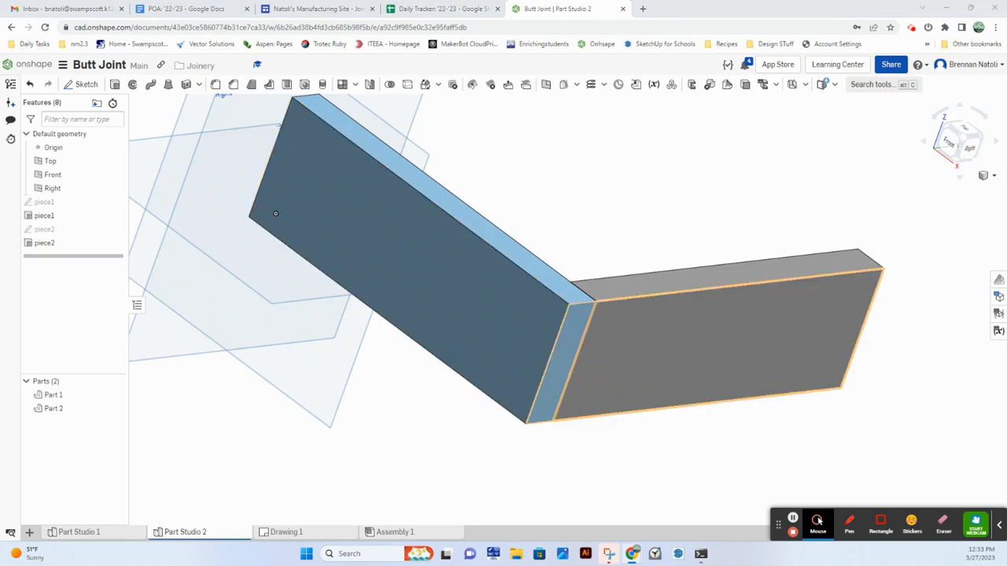
click(305, 10)
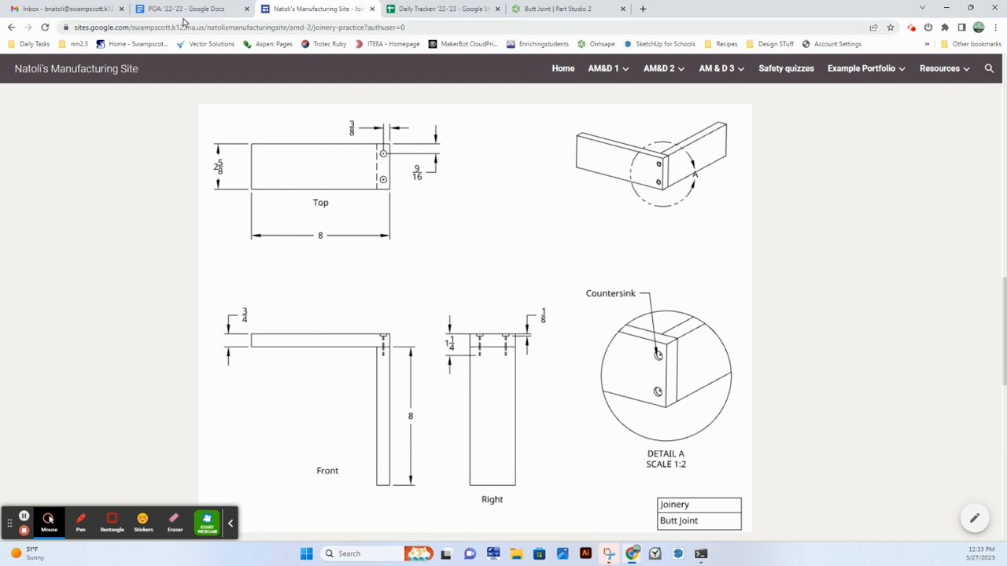
click(559, 8)
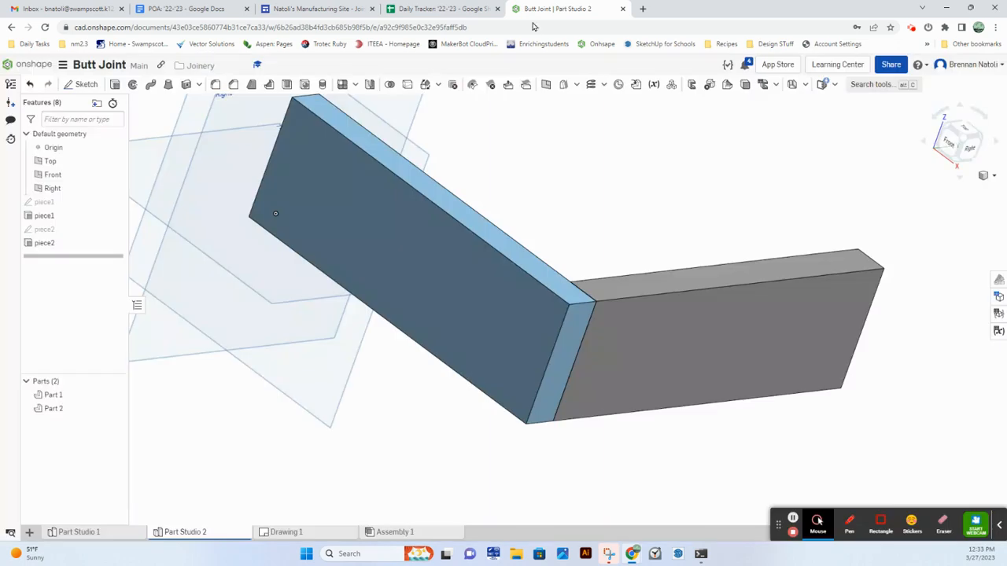
Step: View the model from the front and start a sketch on the first board's large outer face
click(473, 346)
scroll(526, 297, down, 4)
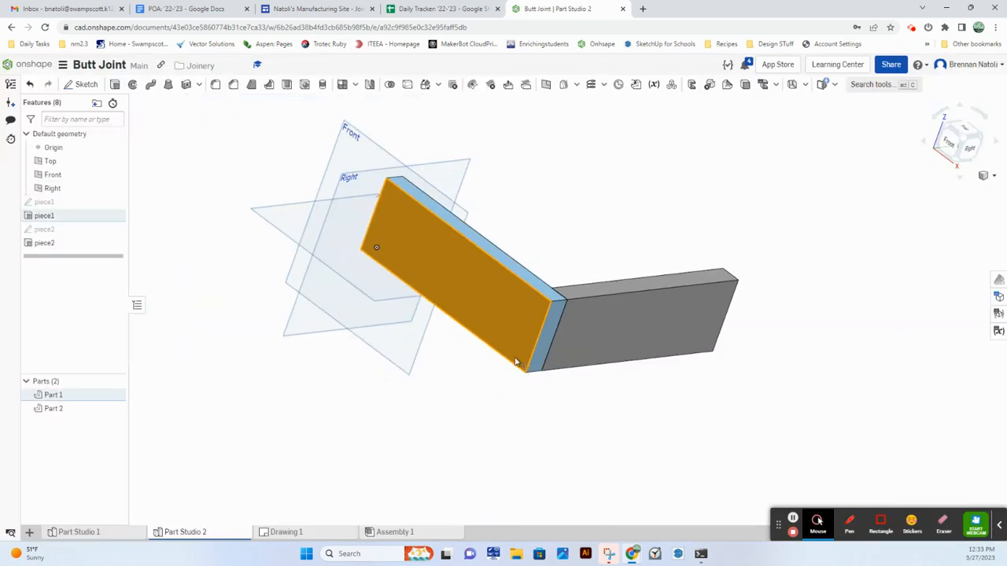
right_drag(517, 360, 543, 346)
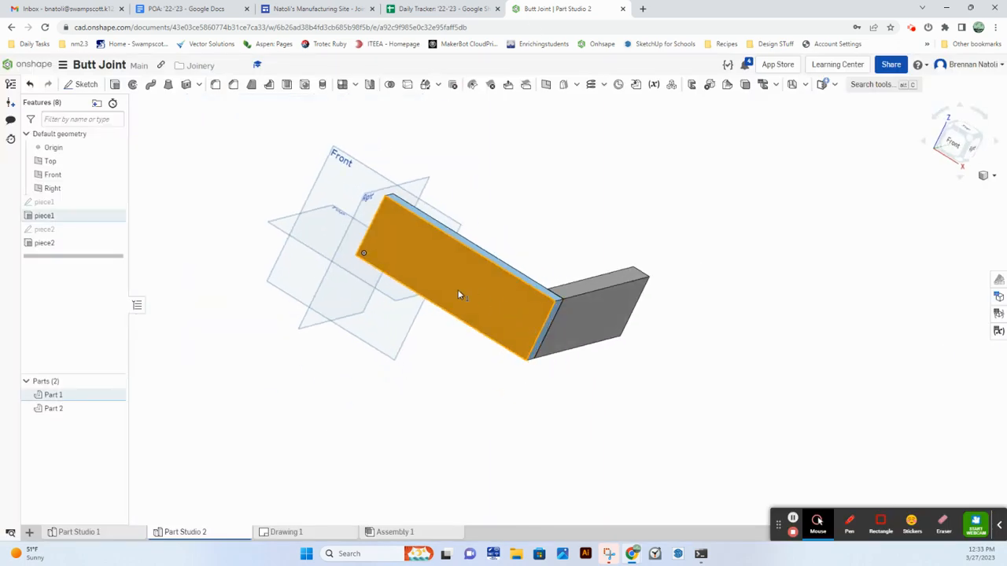
click(952, 149)
scroll(703, 283, up, 5)
click(717, 258)
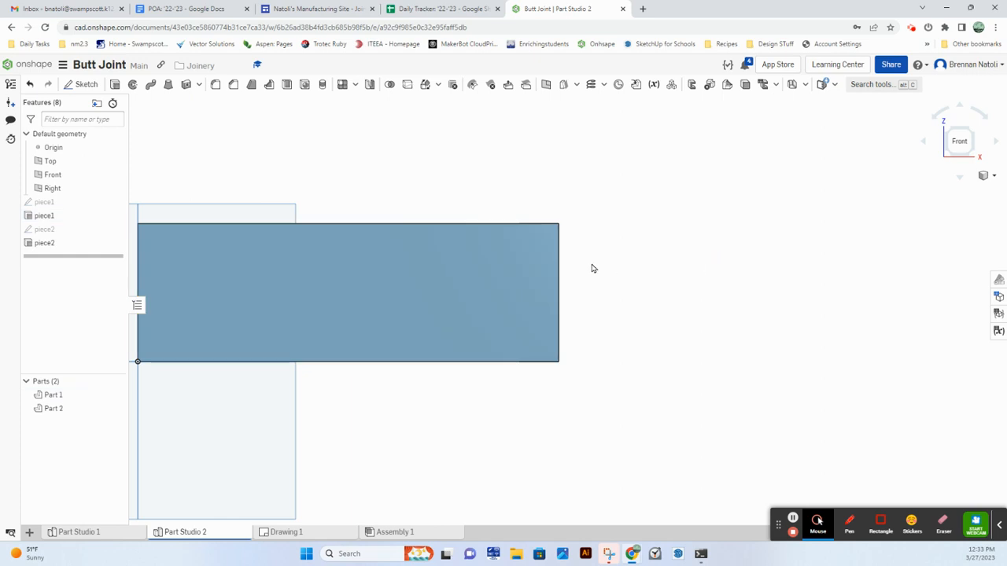
click(553, 267)
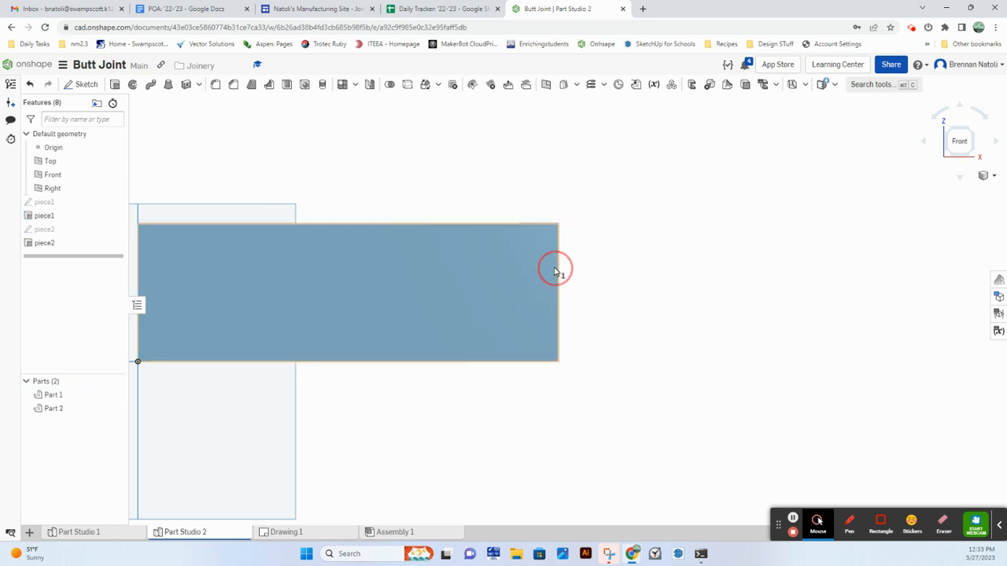
click(81, 85)
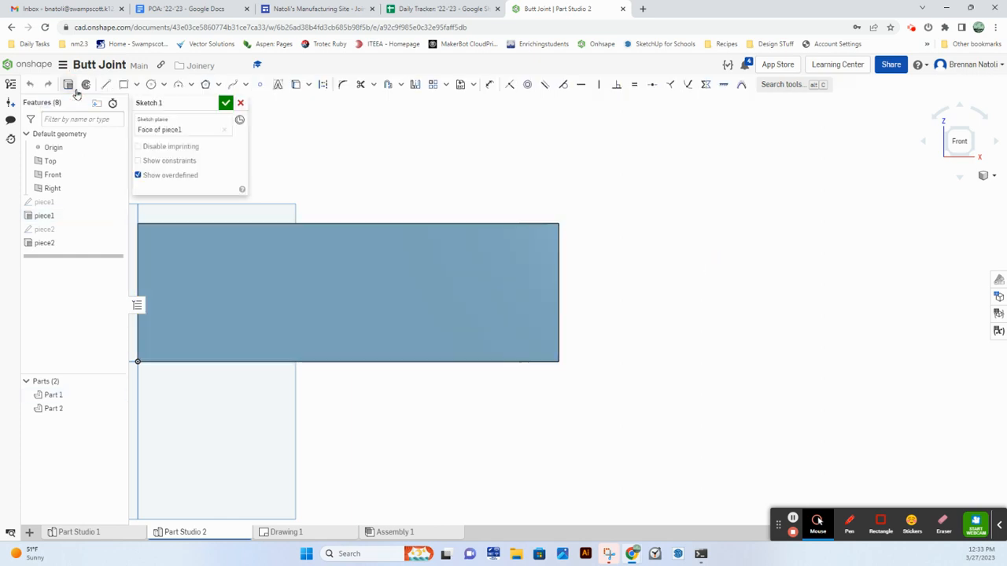
Step: Draw a circle about 0.36 in in diameter near the upper corner of the board's joint end
scroll(563, 249, up, 3)
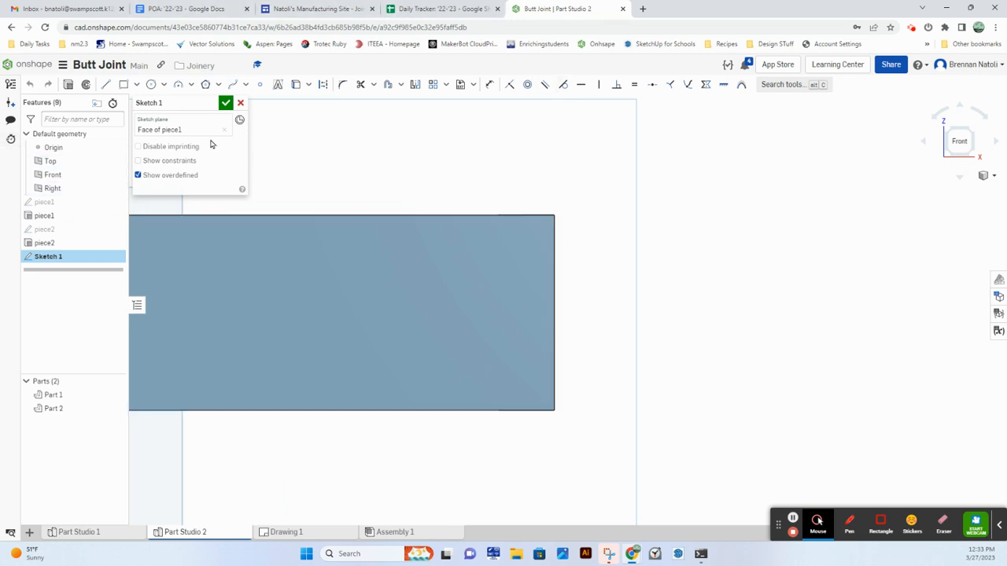
key(c)
click(520, 245)
click(528, 255)
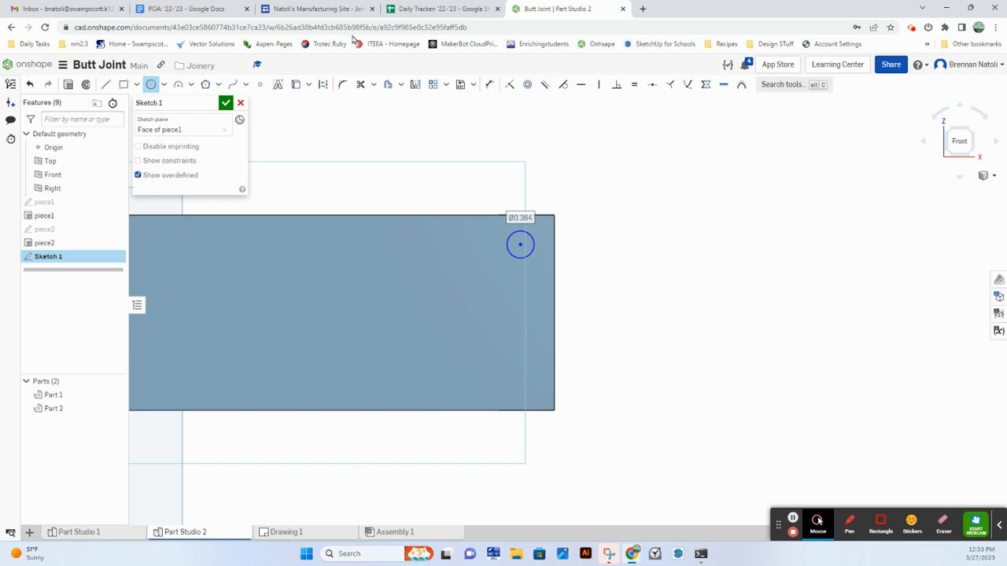
Step: Consult the butt joint drawing on the class website and dimension the circle's diameter as 3/8 in
click(314, 8)
scroll(378, 144, up, 2)
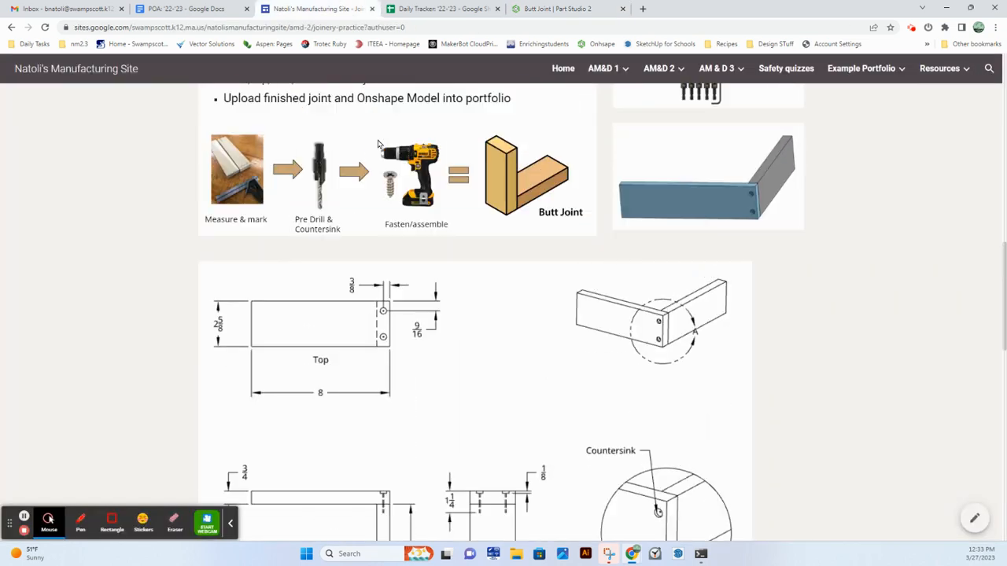
scroll(380, 147, down, 2)
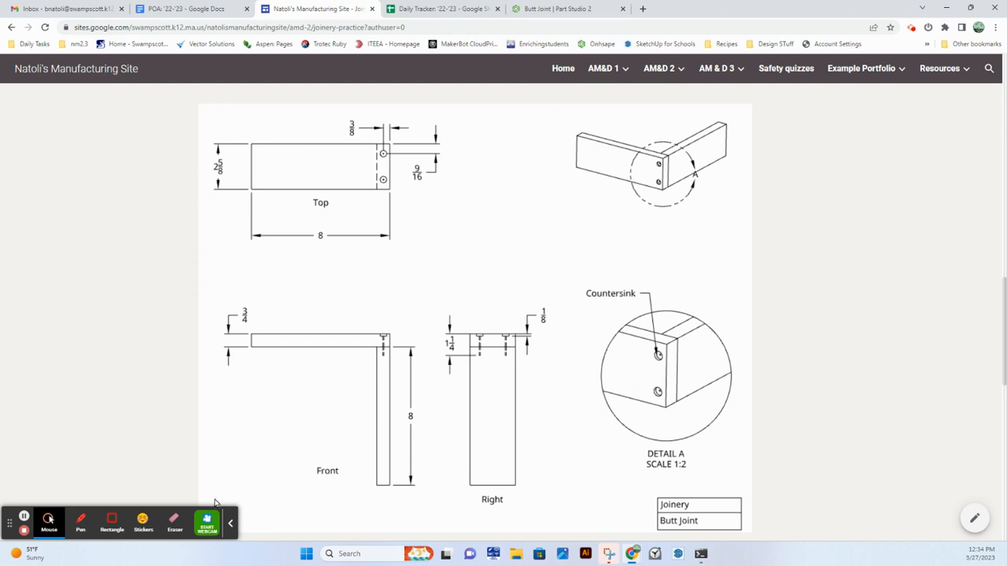
click(24, 517)
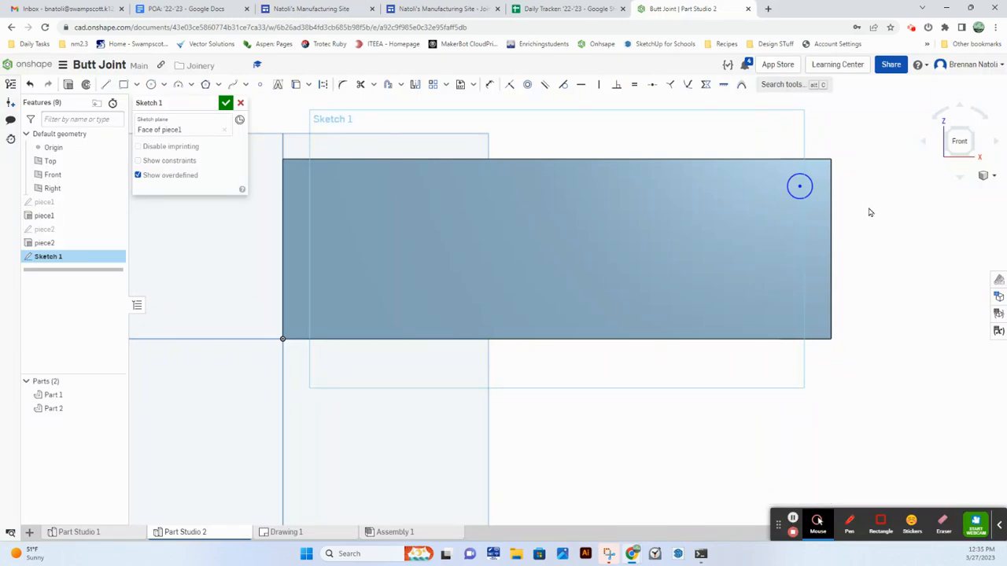
middle_drag(868, 210, 767, 235)
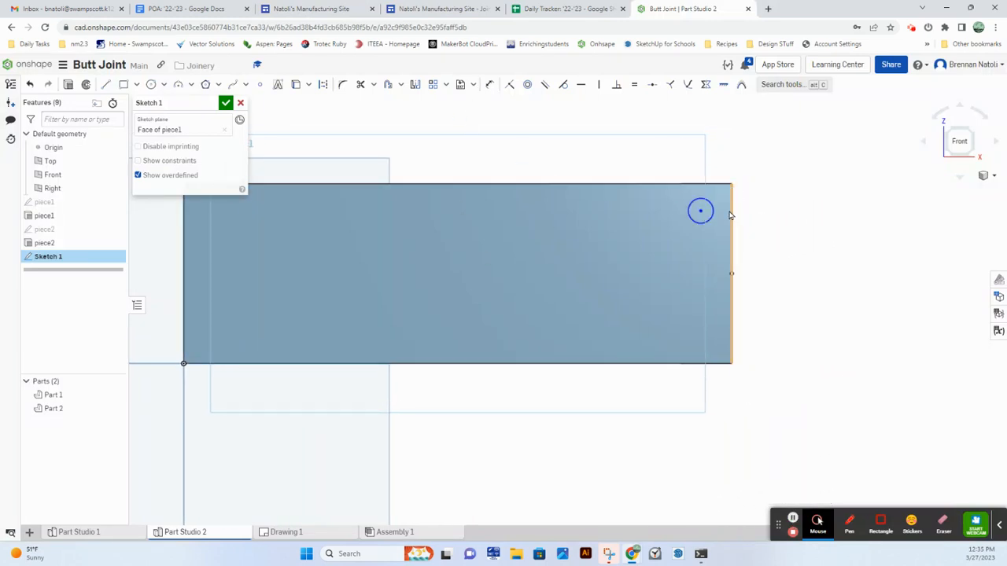
scroll(729, 210, up, 2)
key(d)
click(701, 200)
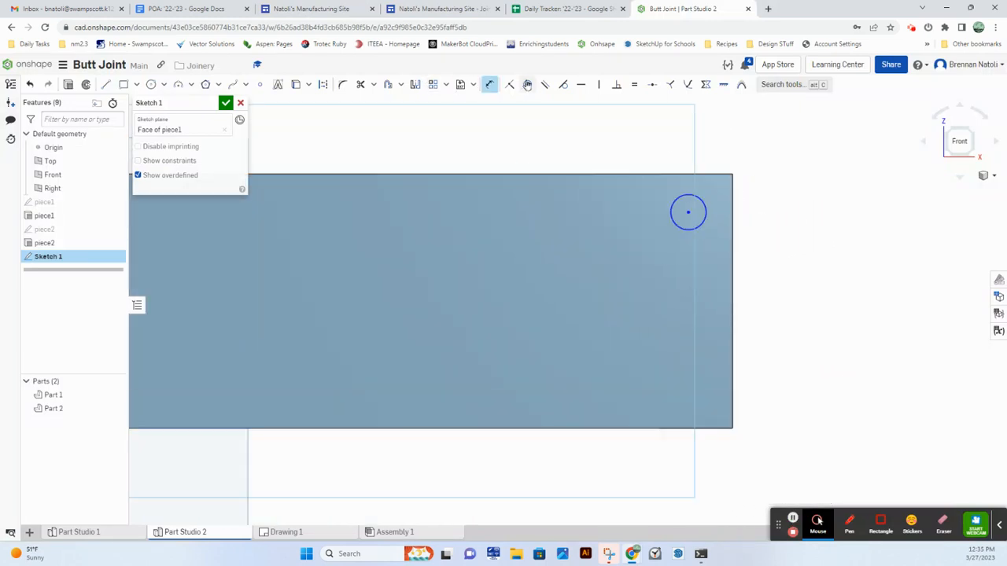
click(700, 211)
click(830, 199)
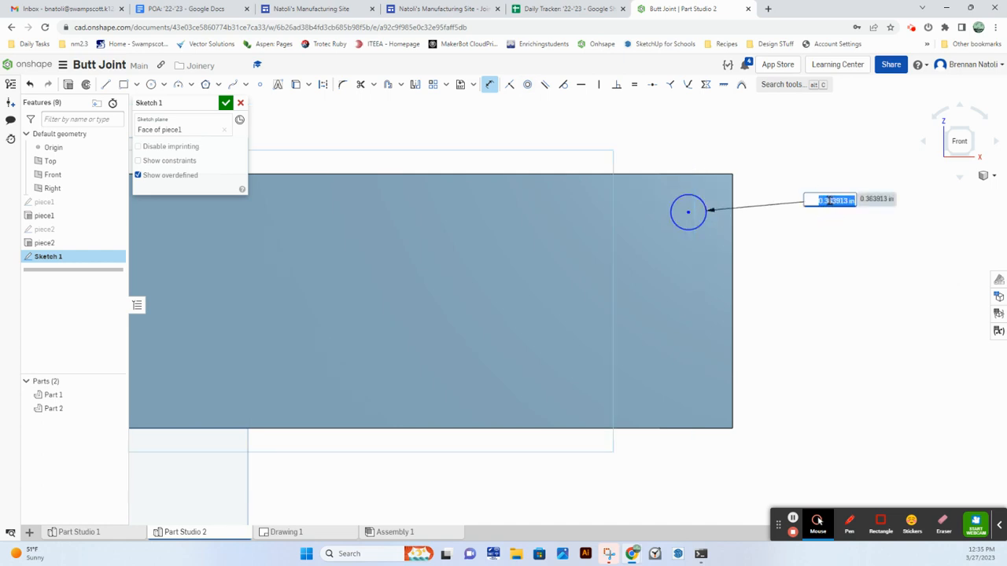
text(3/8)
key(Return)
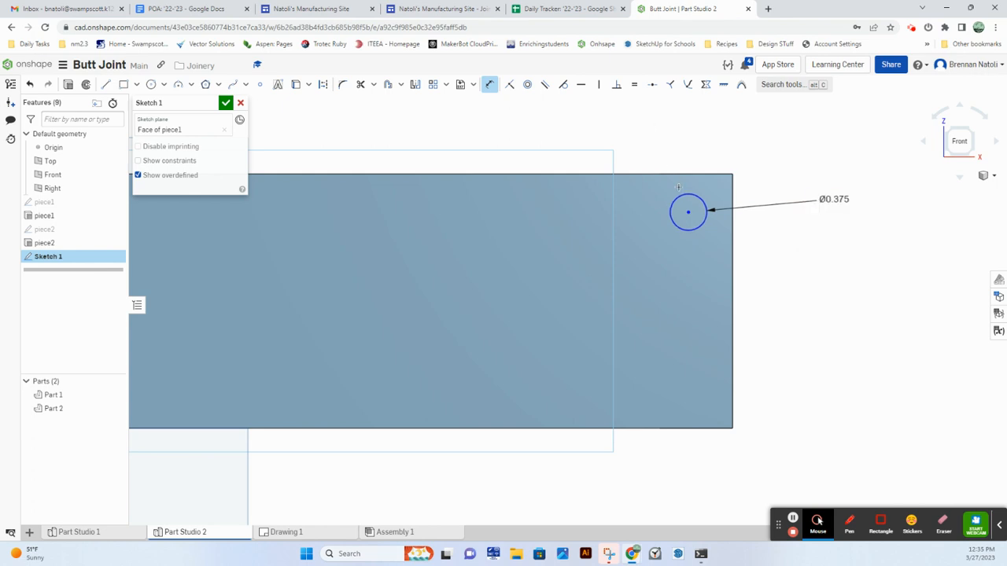
Step: Check the hole position in the drawing and dimension the circle's centre 3/8 in below the board's upper edge
click(441, 9)
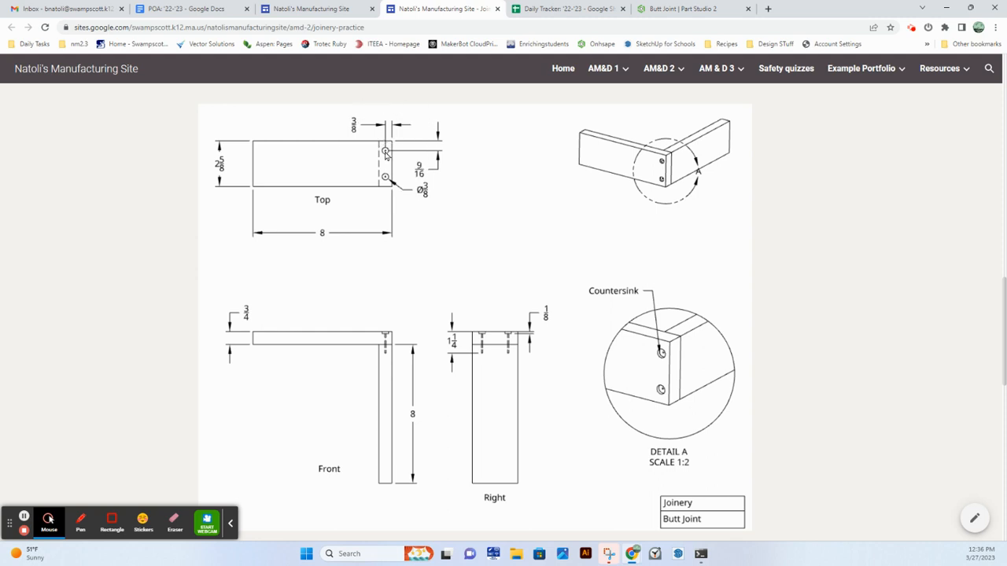
click(701, 8)
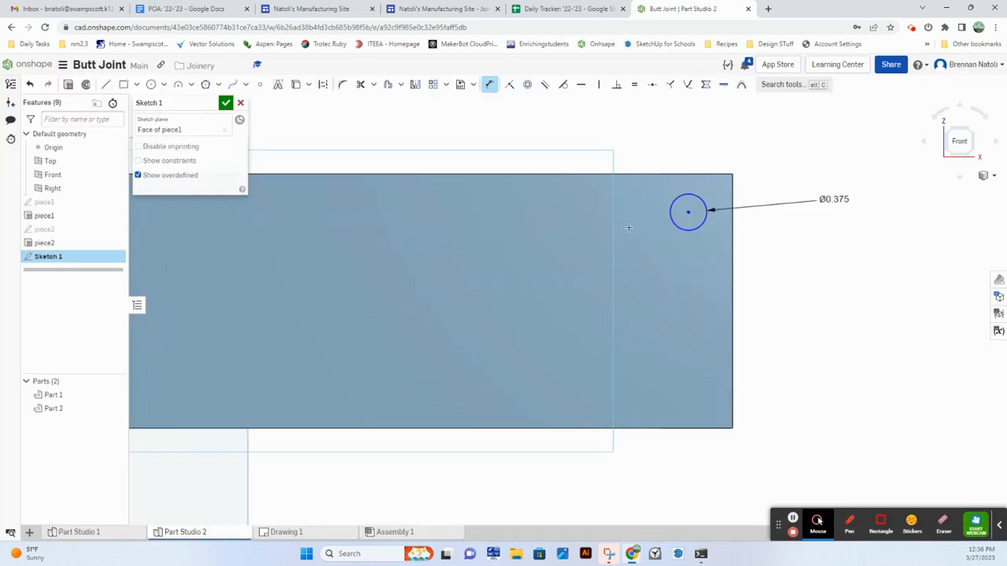
scroll(689, 227, up, 3)
middle_drag(722, 218, 639, 223)
scroll(638, 220, down, 2)
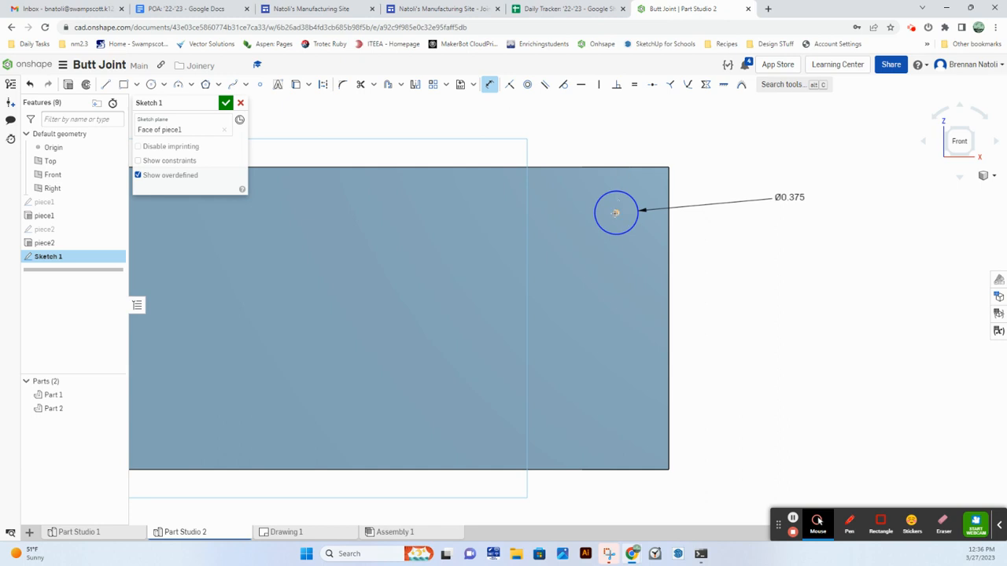
click(615, 213)
click(653, 168)
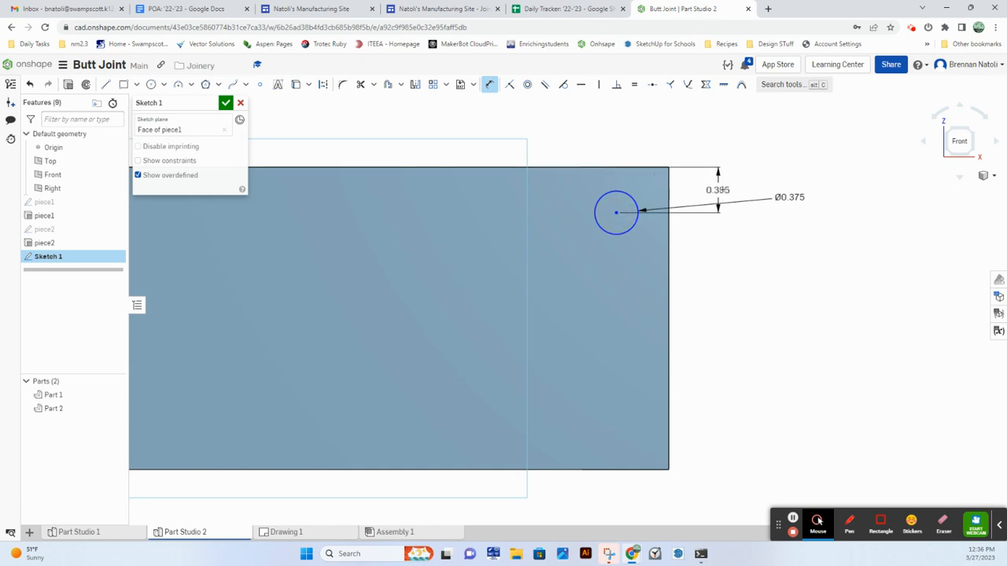
click(727, 184)
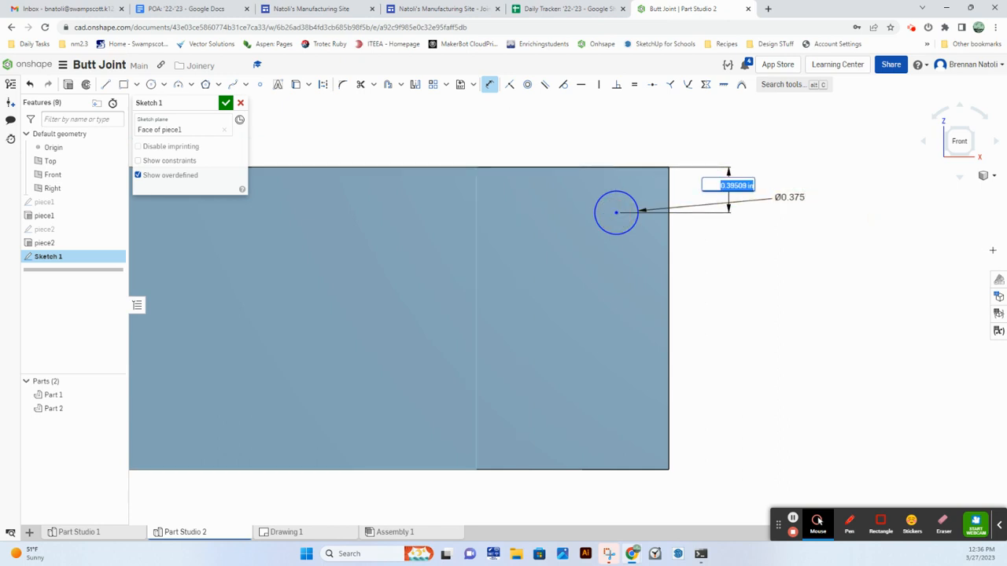
text(3/8)
key(Return)
Step: Recheck the drawing, set the circle centre's distance from the upper edge to 9/16 in, and move that dimension farther outward
click(462, 8)
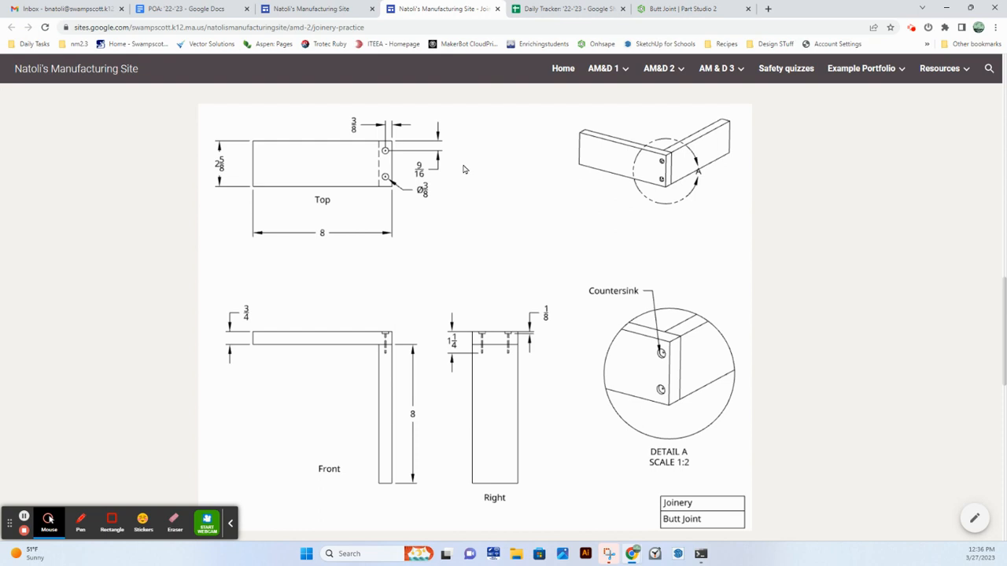
click(664, 9)
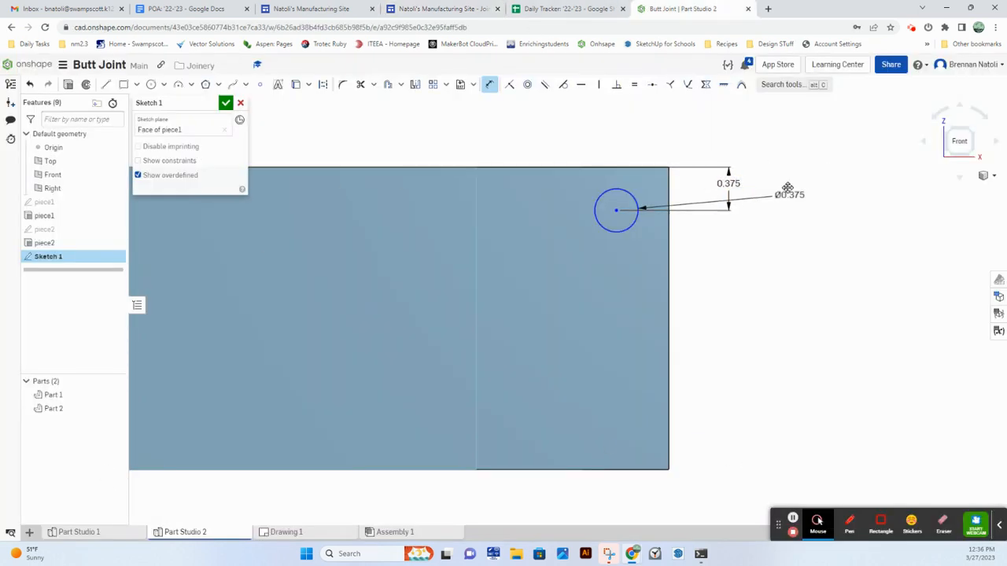
double_click(729, 183)
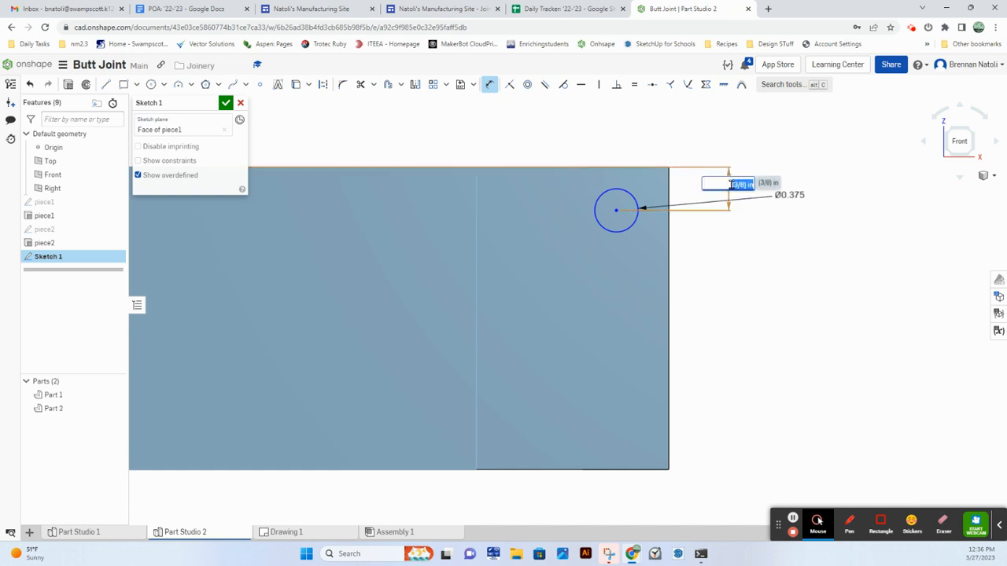
text(9/16)
key(Return)
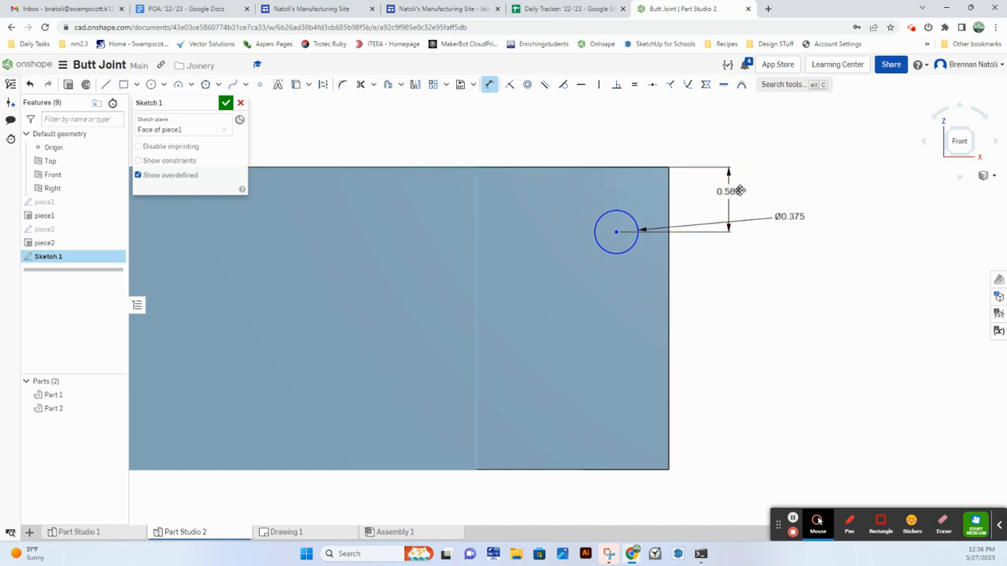
drag(558, 203, 788, 179)
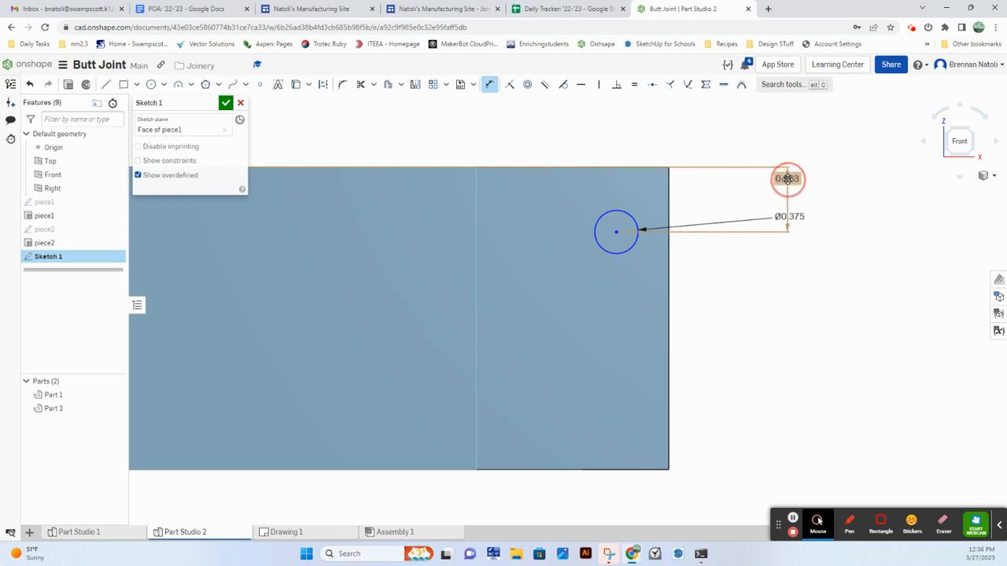
Step: Dimension the circle's centre 3/8 in from the board's joint end edge
click(670, 203)
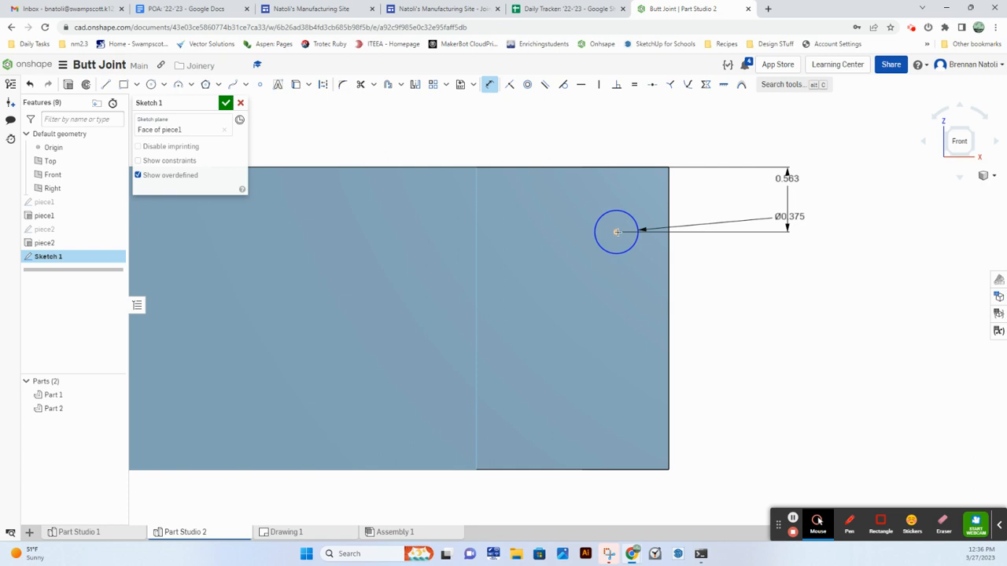
click(617, 232)
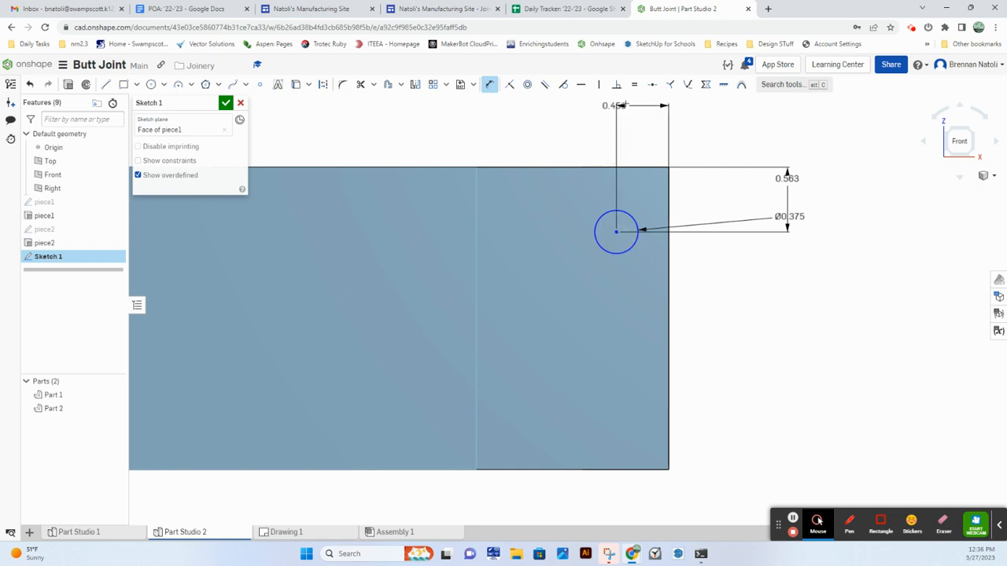
click(645, 112)
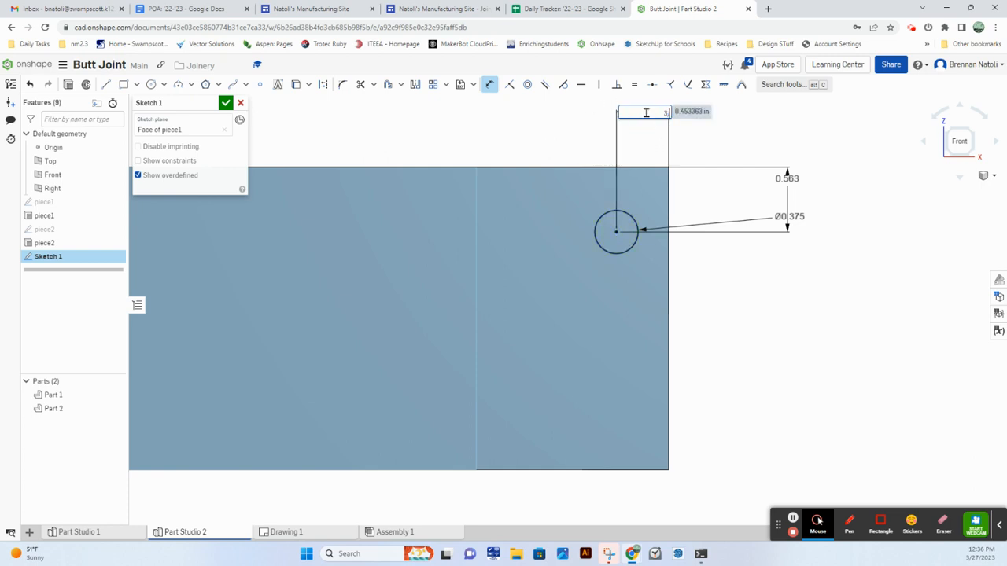
text(3/8)
key(Return)
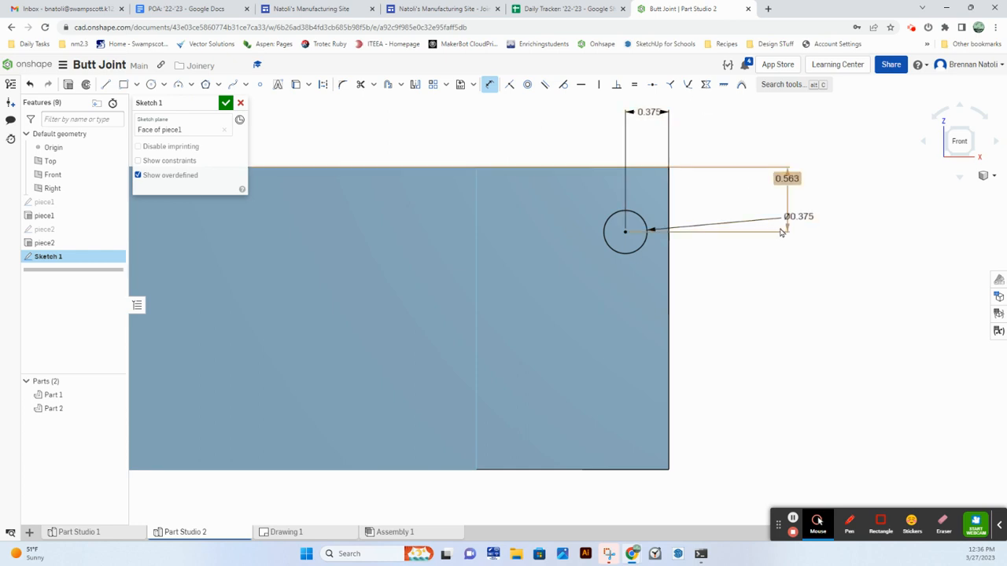
Step: Move the circle's diameter label below the vertical dimension and that dimension's text farther outward, checking the entered distances
drag(792, 209, 768, 326)
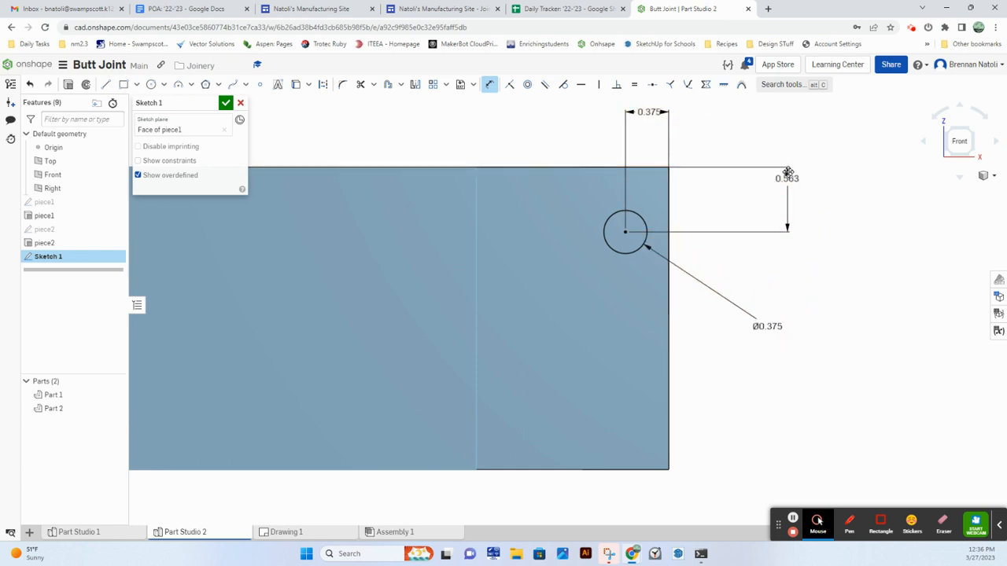
click(786, 179)
mouse_move(784, 189)
mouse_down()
mouse_move(766, 225)
mouse_move(737, 236)
mouse_move(717, 213)
mouse_move(766, 187)
mouse_move(774, 202)
mouse_move(798, 200)
mouse_up()
click(832, 222)
click(776, 241)
double_click(799, 202)
key(BackSpace)
double_click(646, 112)
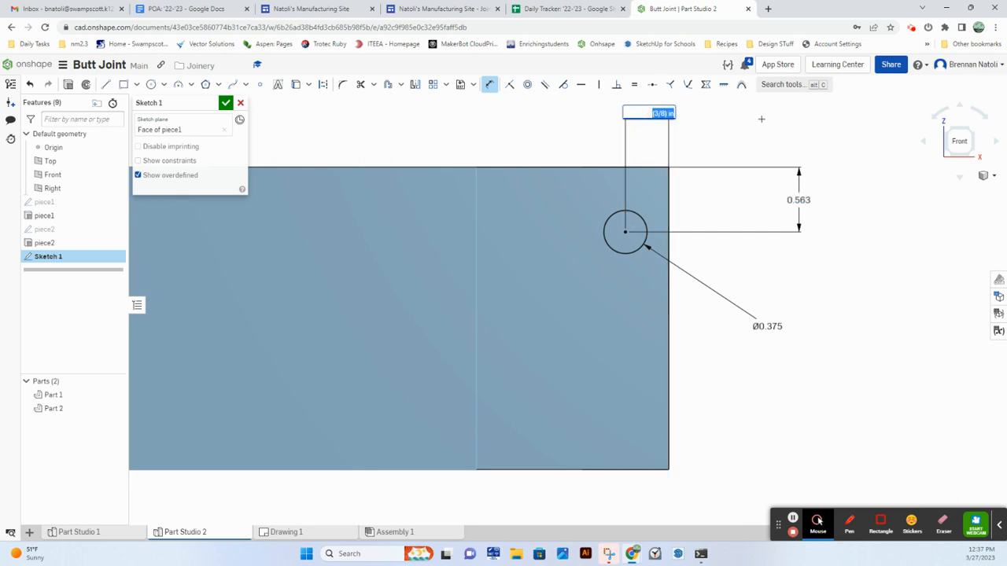
click(762, 120)
Step: Draw a second circle directly below the first, near the board's lower corner, with a diameter of 3/8 in
scroll(732, 218, down, 2)
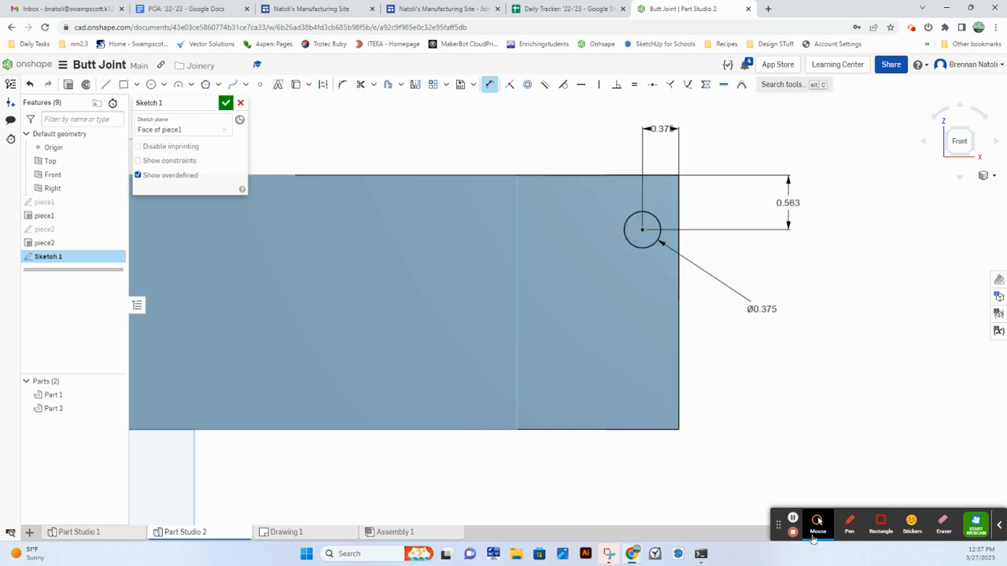
click(792, 519)
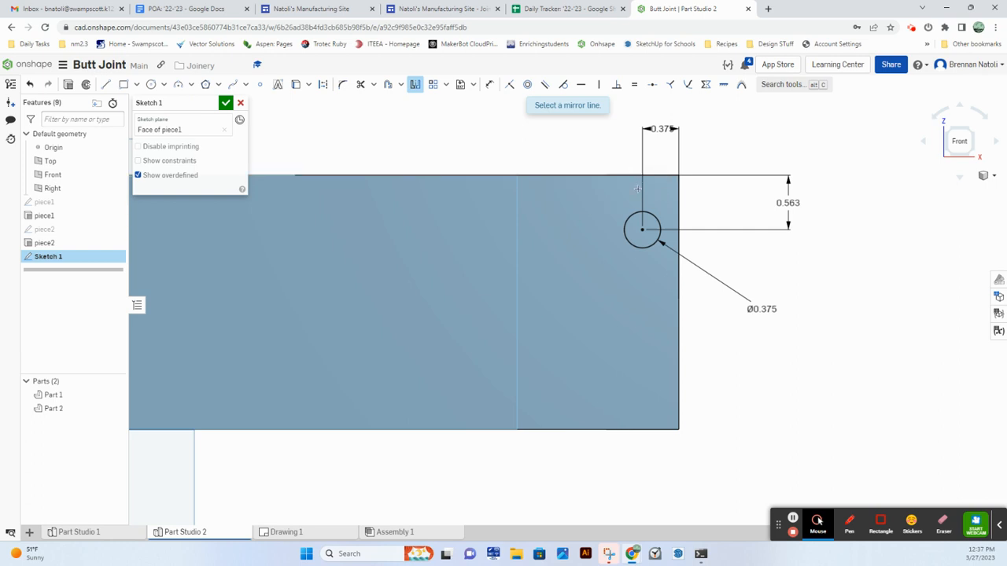
click(151, 84)
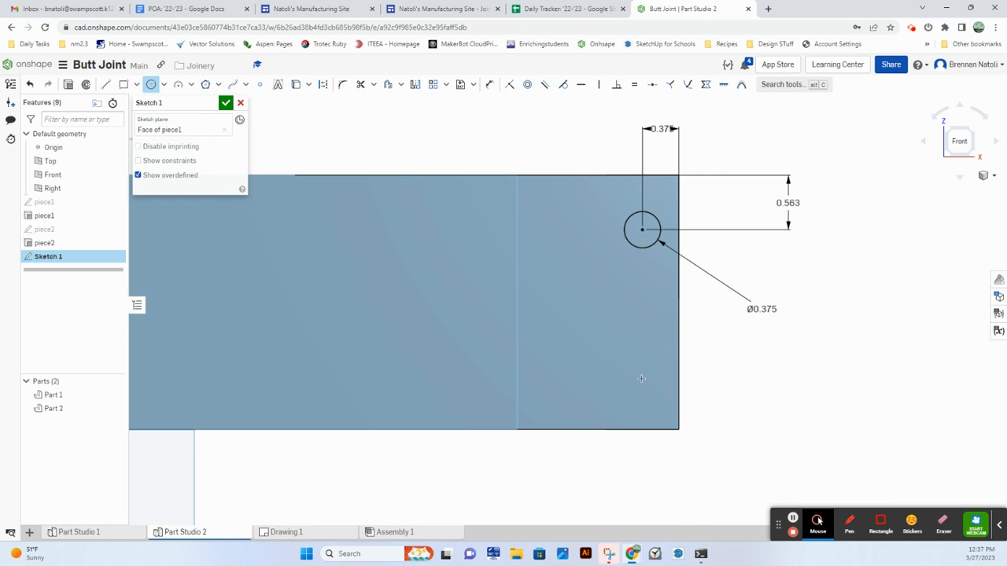
click(641, 378)
click(652, 390)
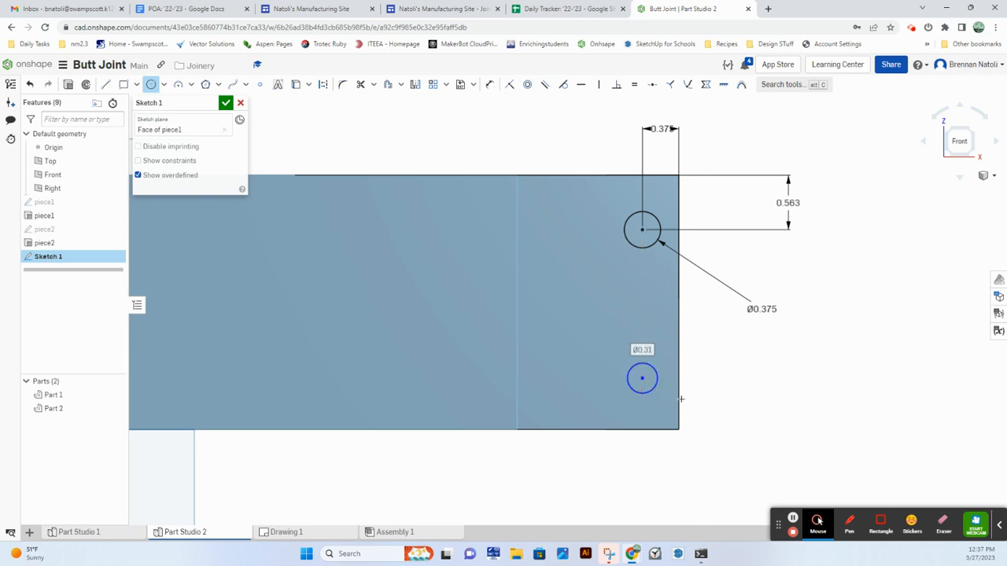
text(3/8)
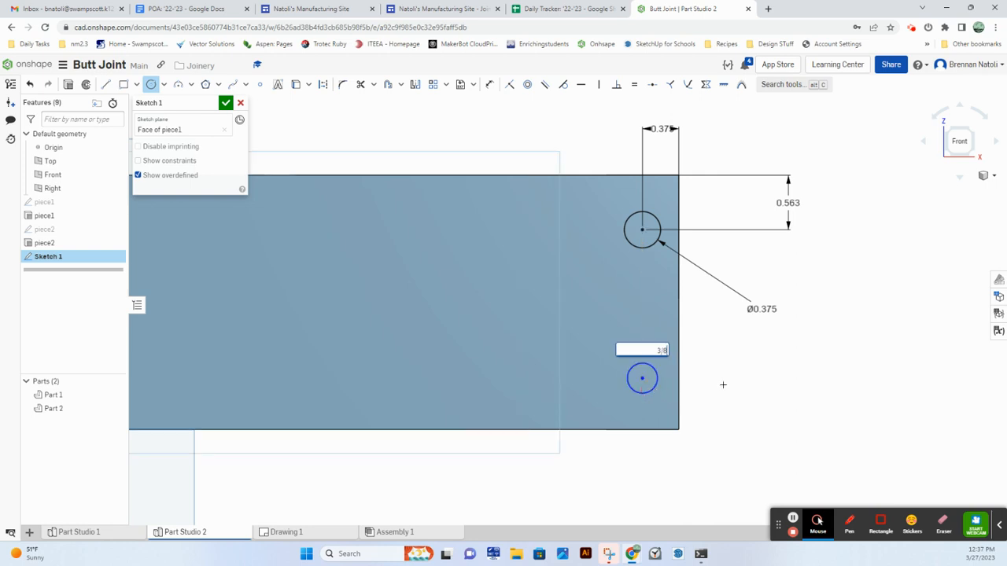
key(Return)
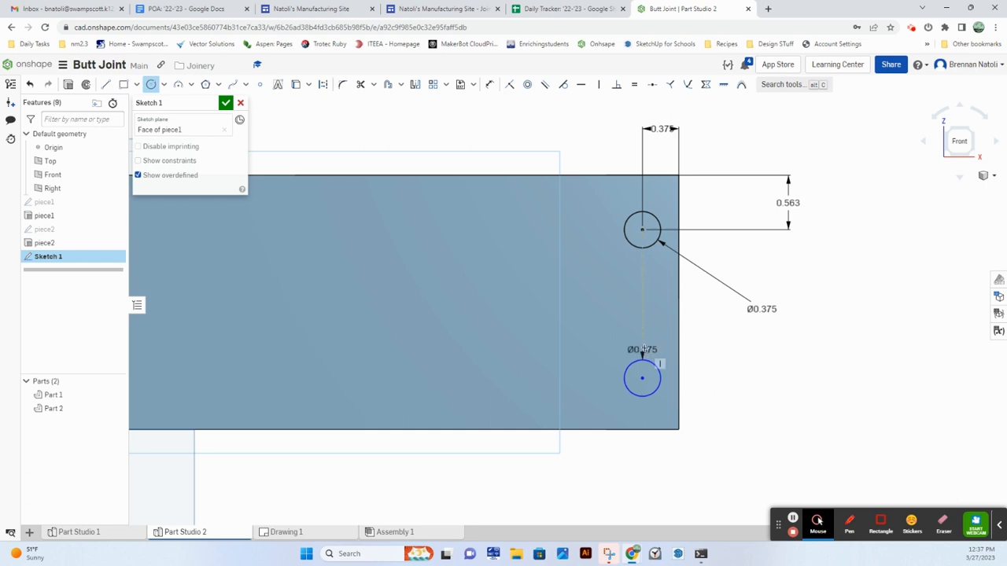
Step: Add a reference dimension from the lower circle's centre to the end edge and dimension the centre 9/16 in above the lower edge
key(d)
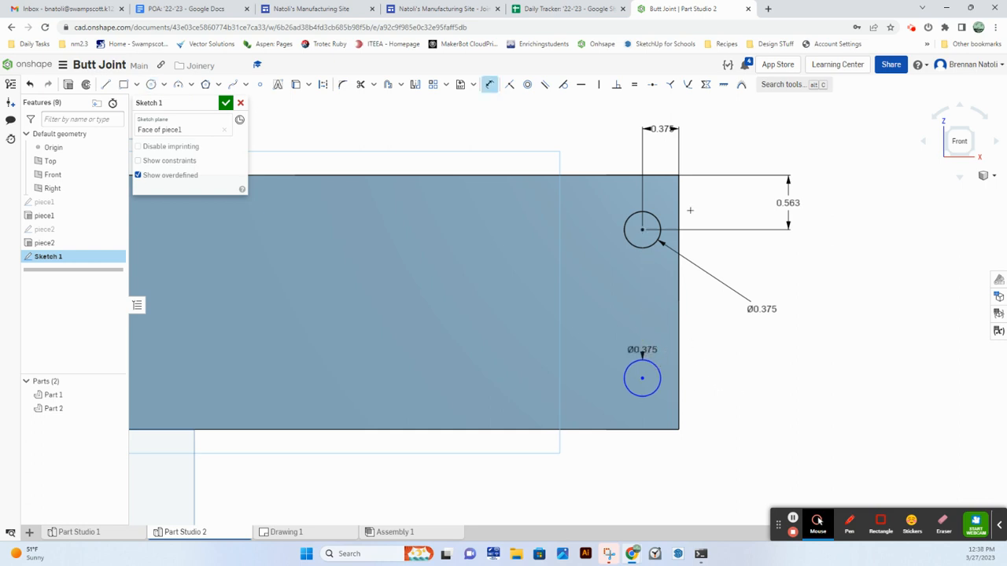
click(677, 376)
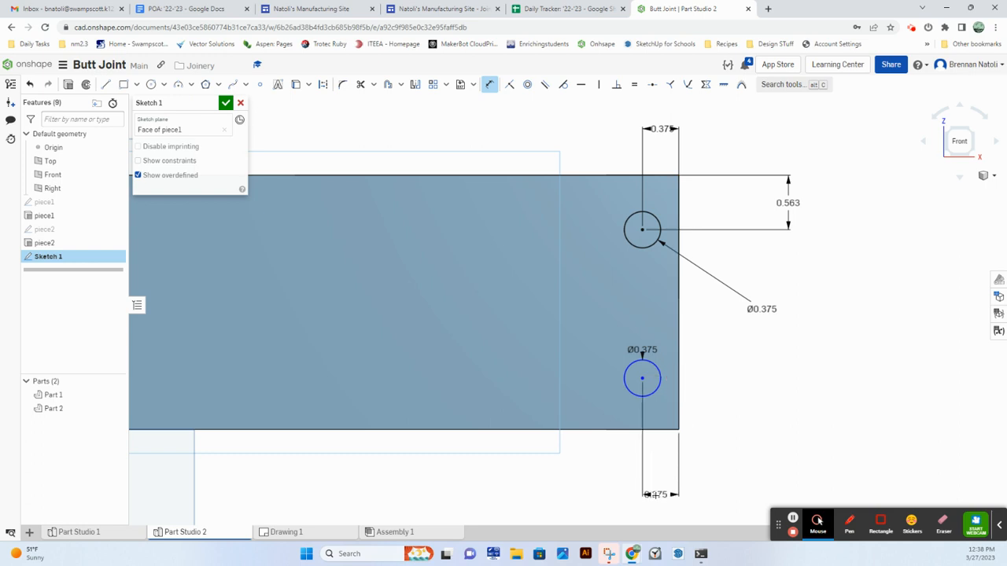
click(663, 487)
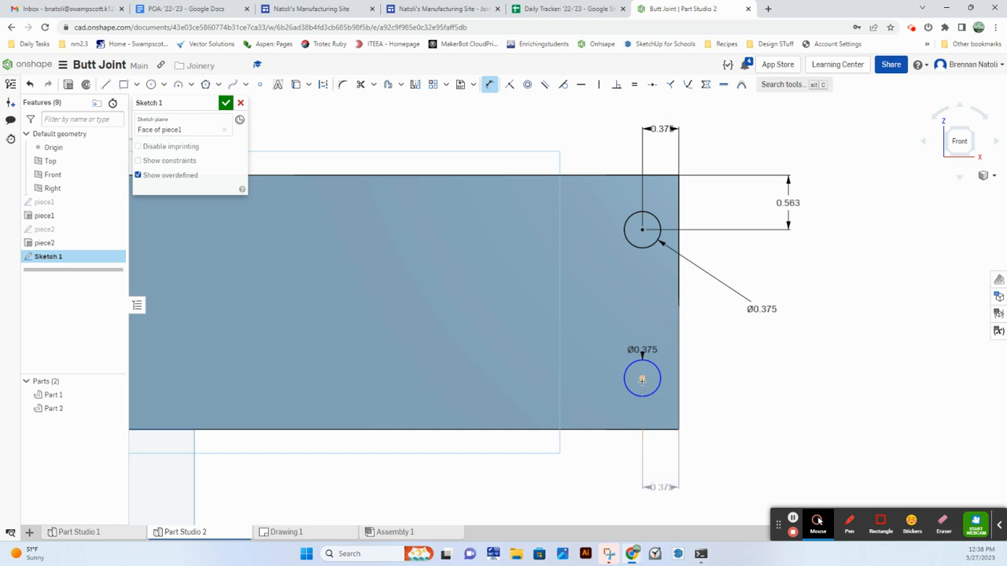
click(631, 430)
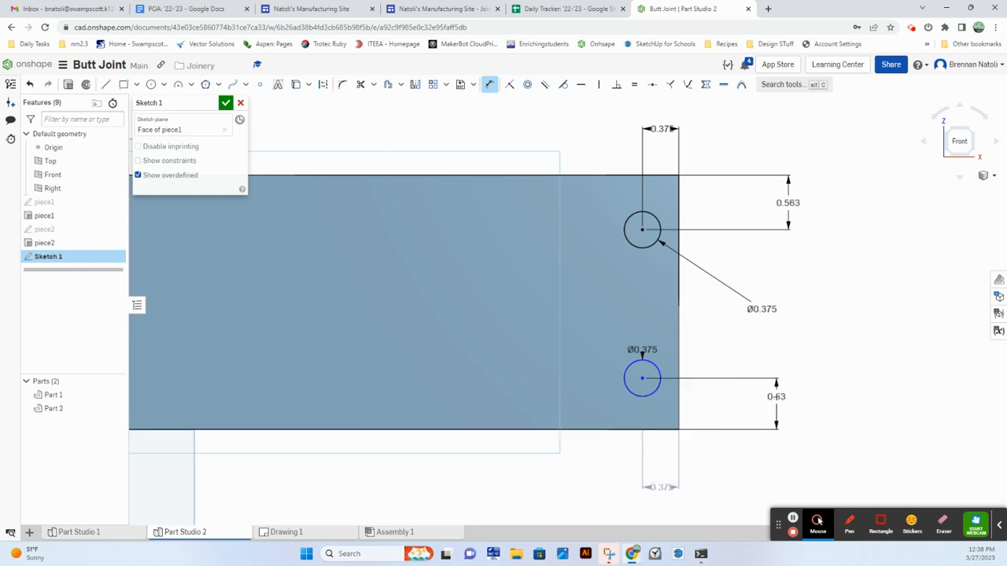
click(781, 397)
text(3)
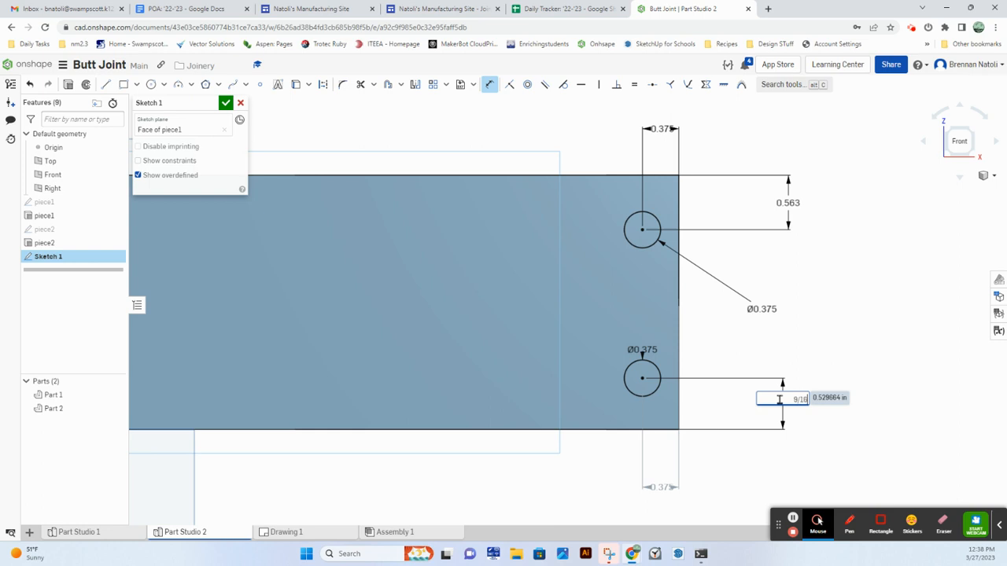
key(Return)
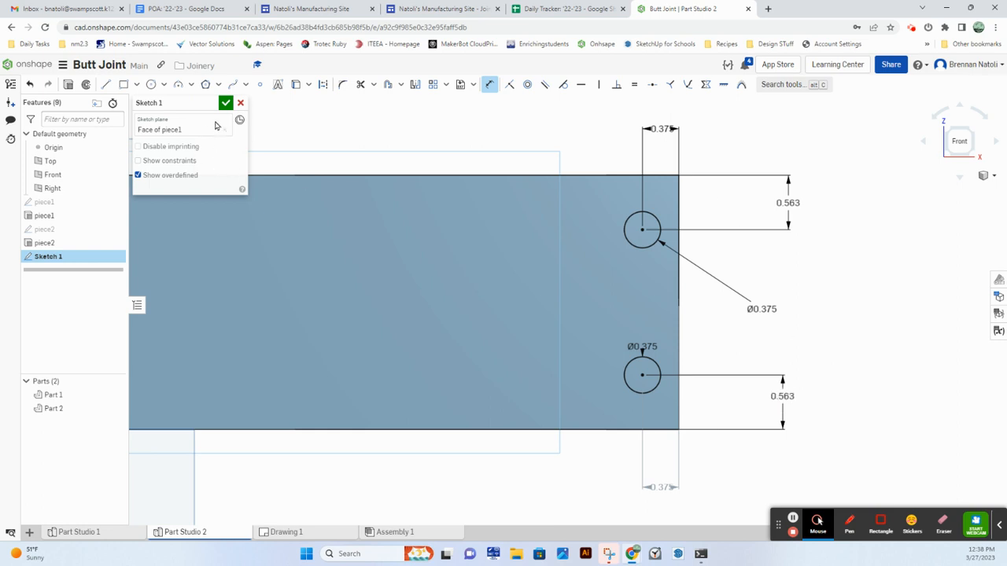
Step: Name the sketch countersink and finish it
click(211, 106)
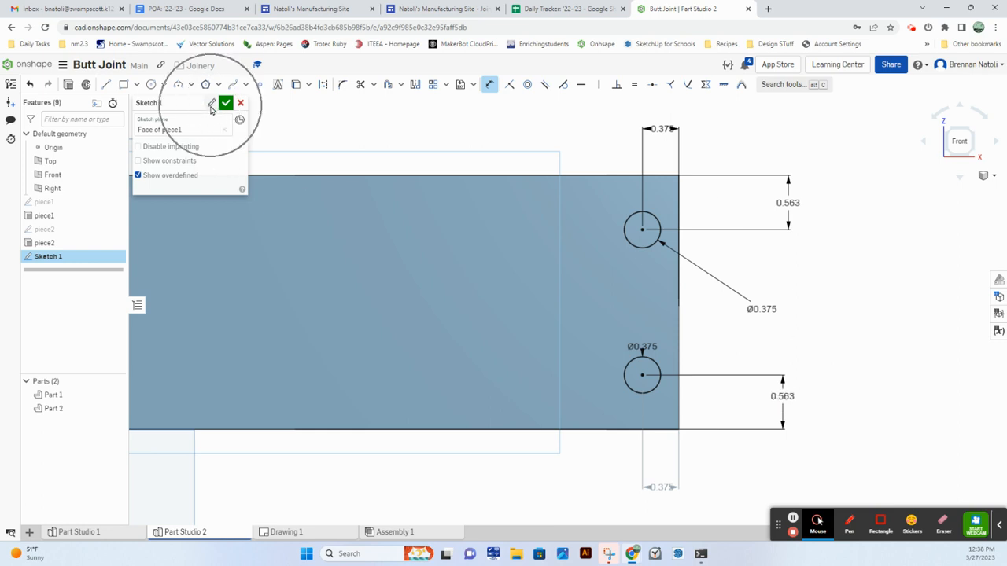
text(countersink)
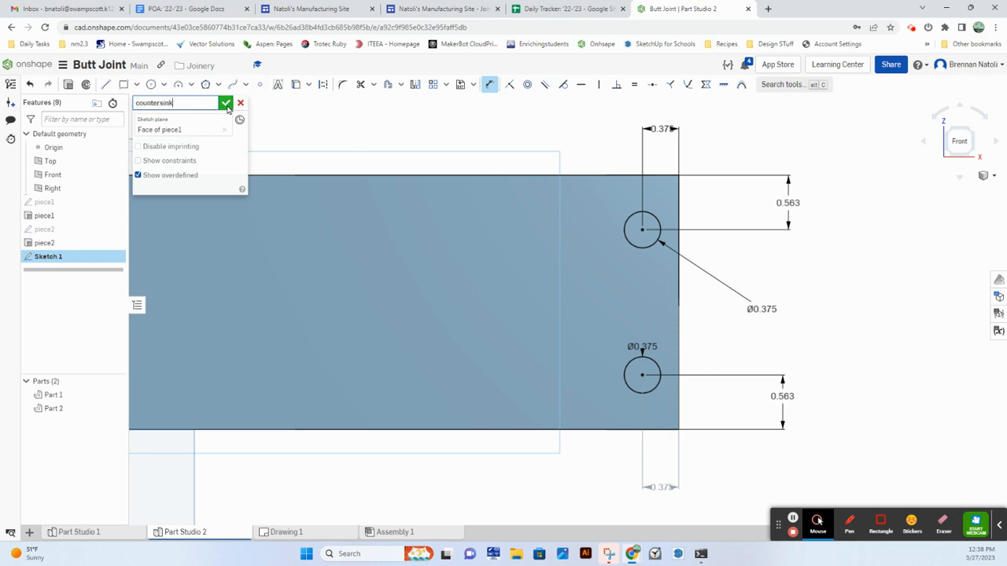
click(225, 103)
Step: Consult the butt joint drawing on the class website and extrude both countersink circles into the board as a Remove cut
mouse_move(742, 424)
right_down()
mouse_move(740, 403)
mouse_move(723, 433)
mouse_move(743, 417)
right_up()
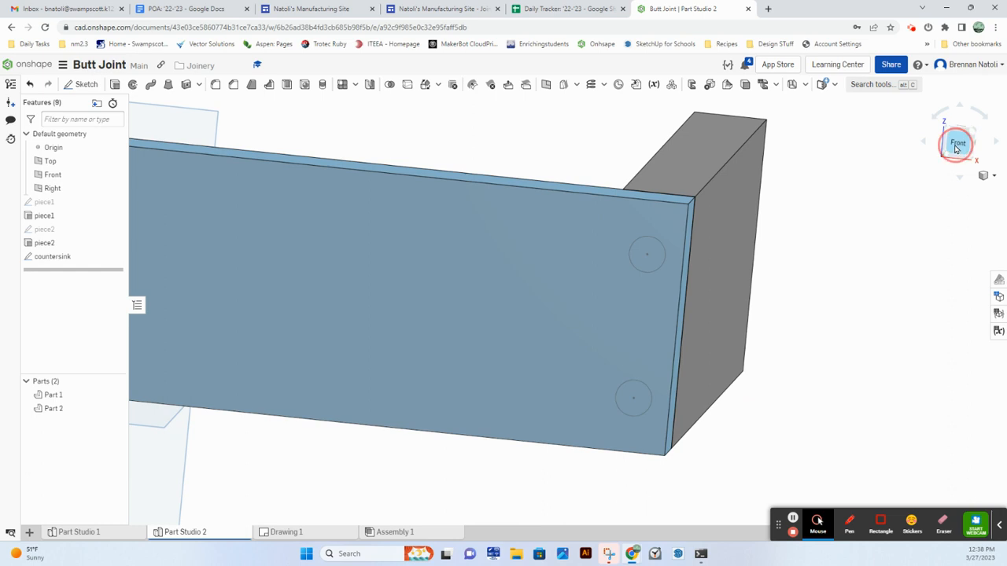
click(957, 146)
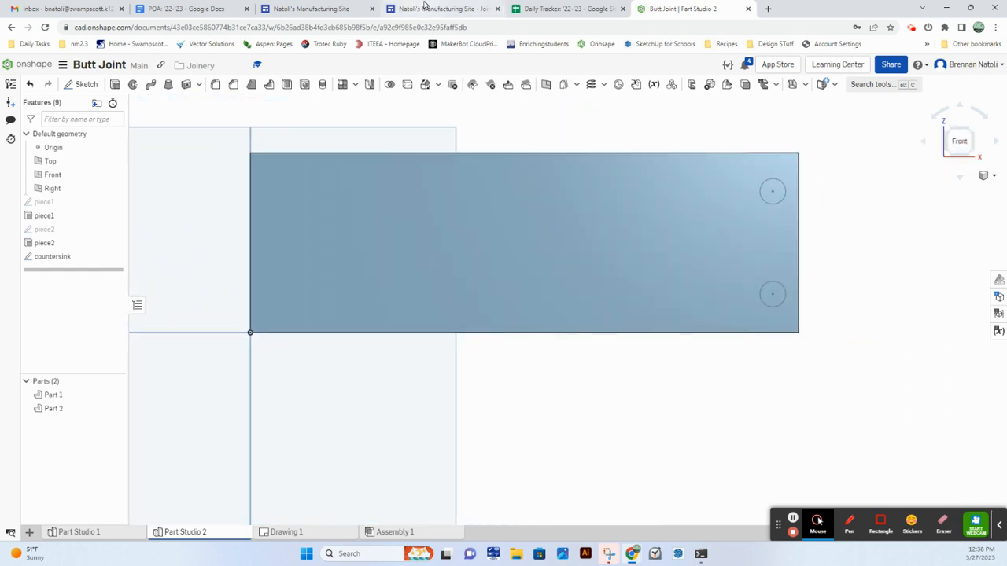
click(423, 7)
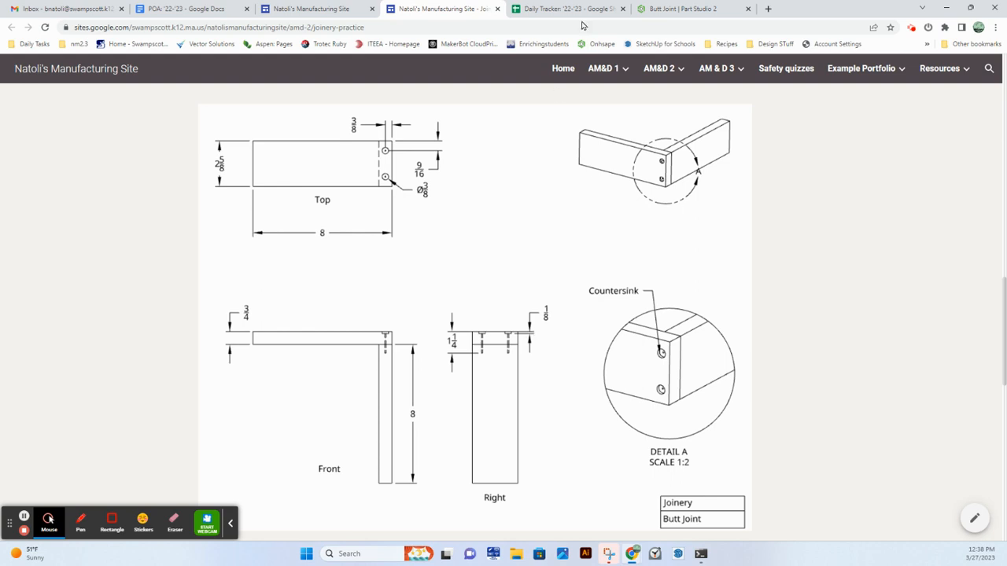
click(682, 8)
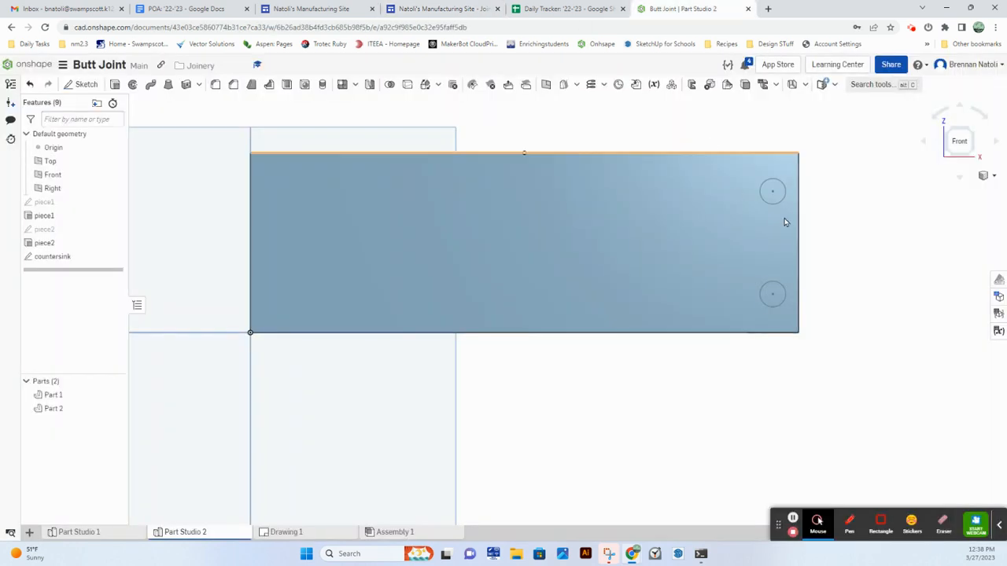
click(115, 84)
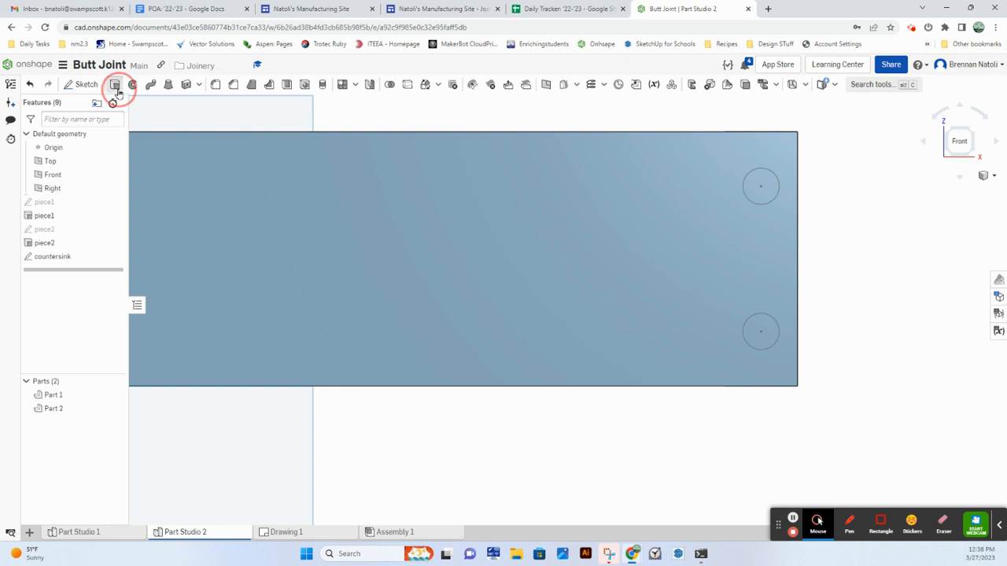
click(769, 183)
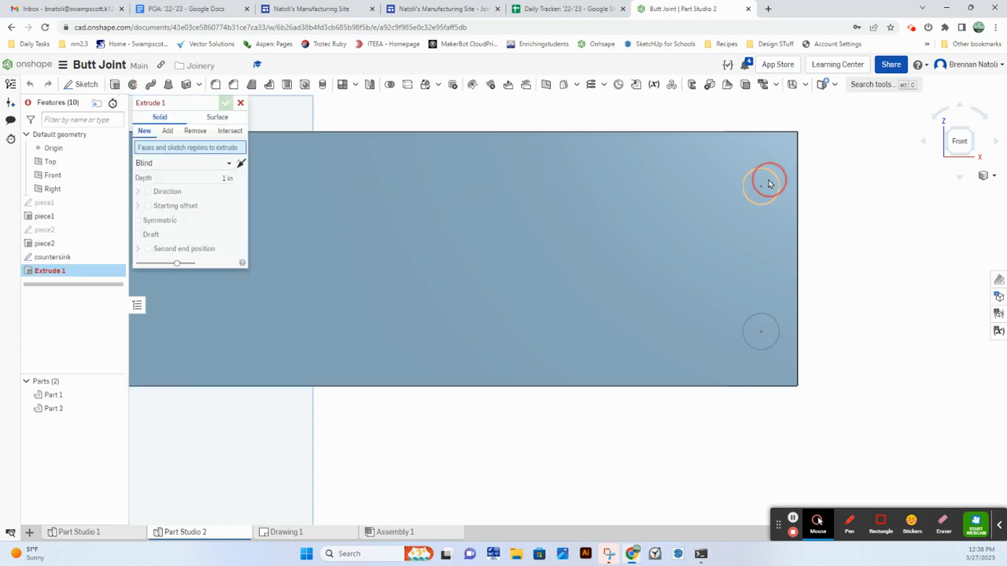
click(772, 347)
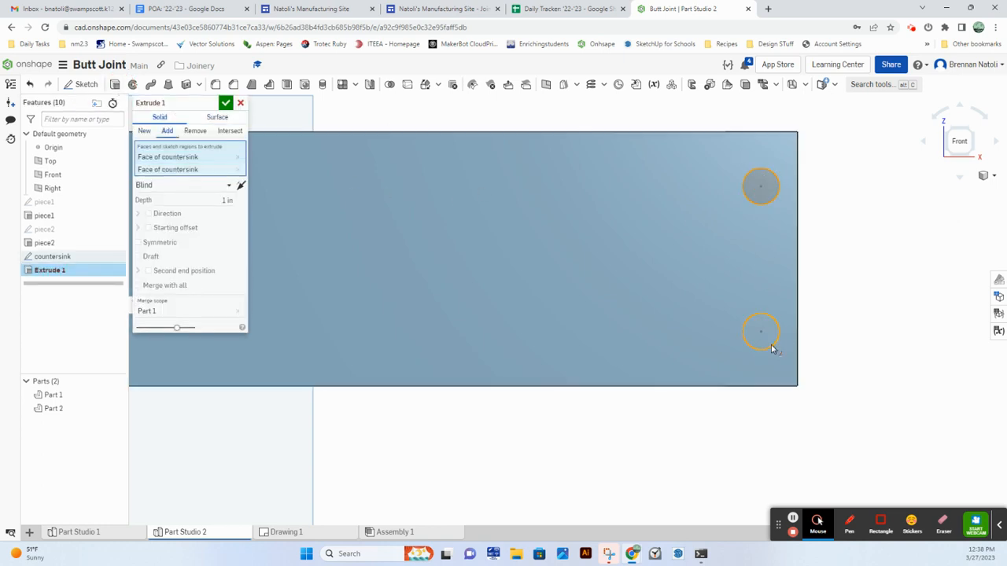
right_drag(761, 387, 752, 343)
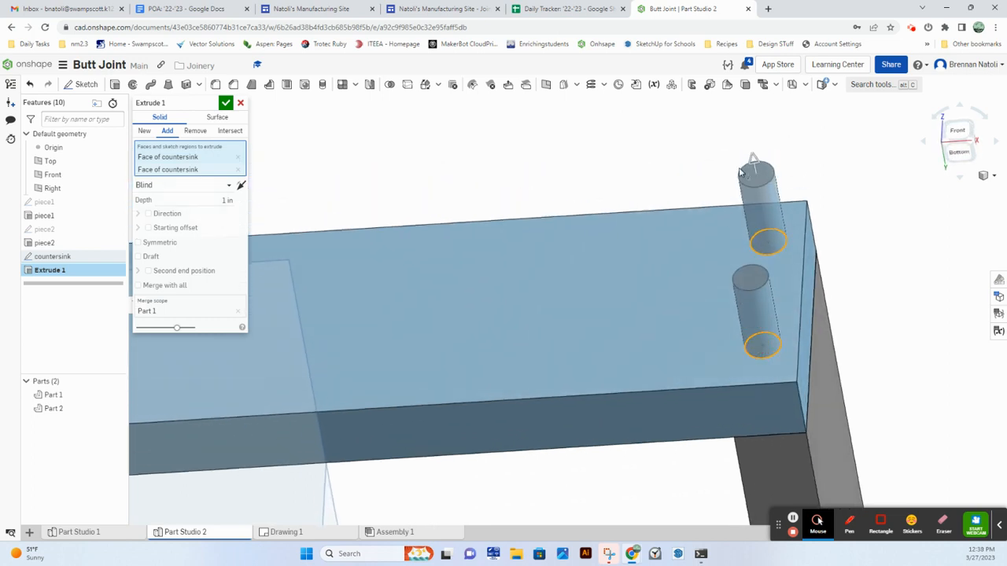
key(ctrl)
key(ctrl)
key(ctrl)
key(ctrl)
click(190, 134)
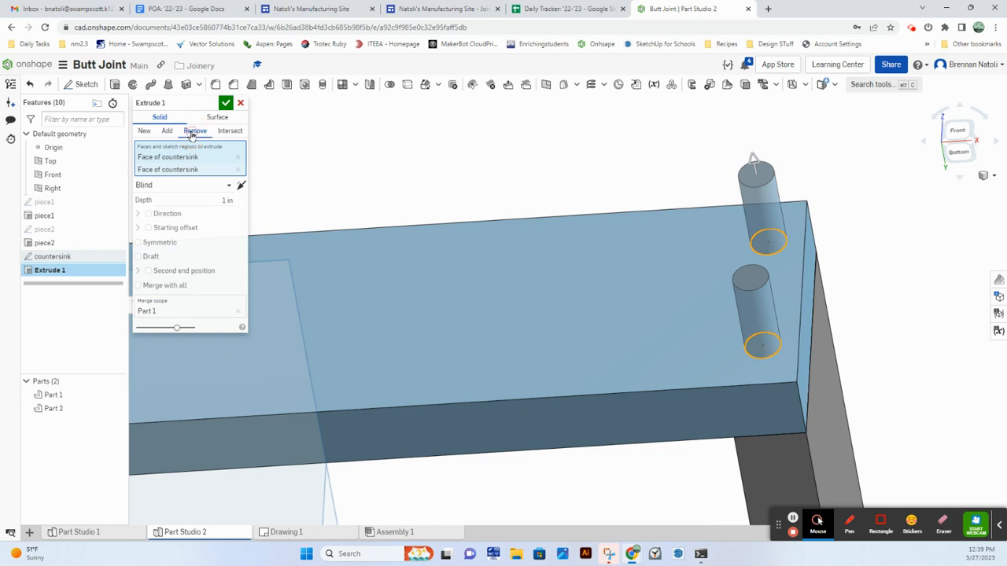
Step: Check the countersink depth in the right view of Drawing 1 and set the Remove extrude's depth to 1/8 in
click(227, 201)
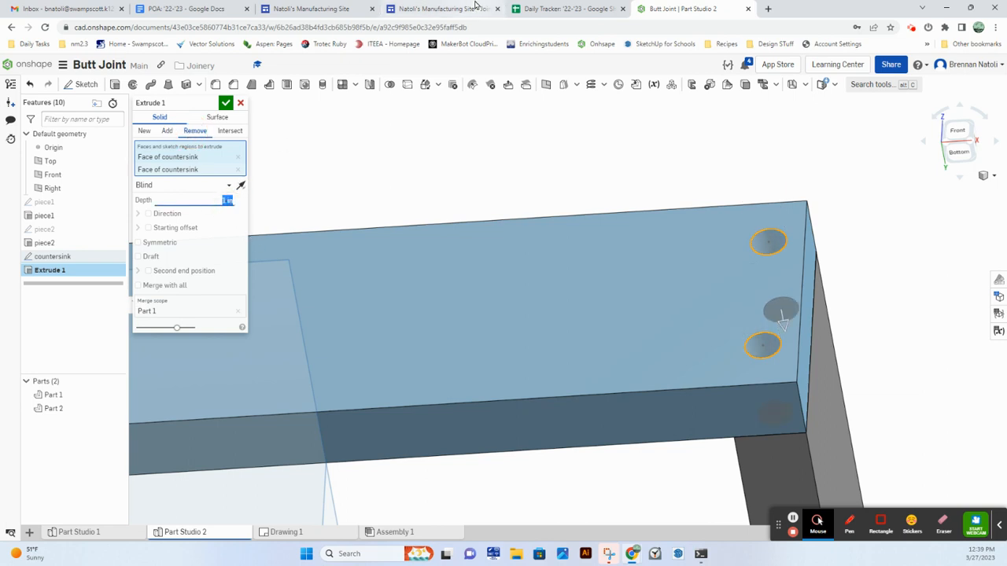
click(284, 533)
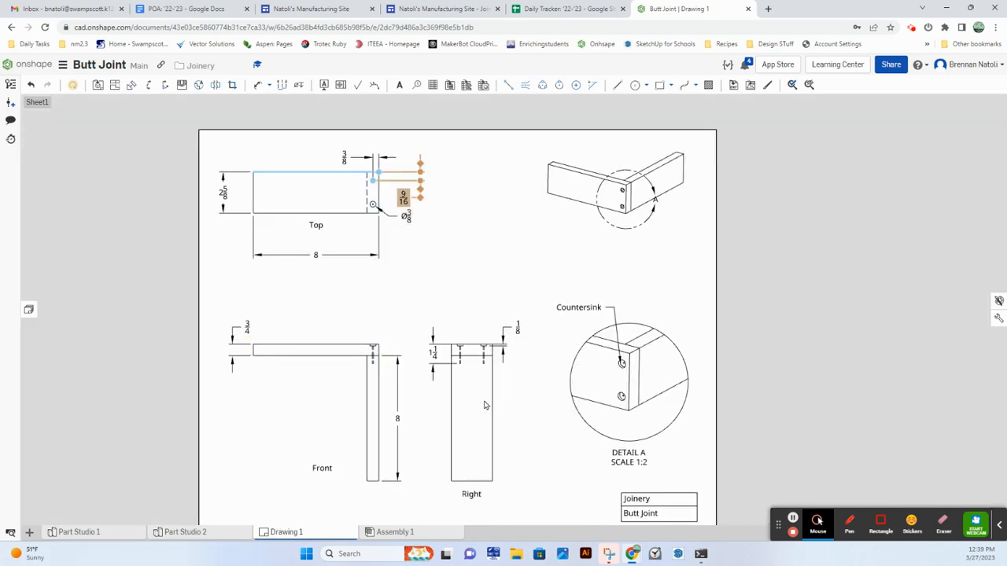
scroll(480, 359, up, 5)
scroll(503, 279, up, 4)
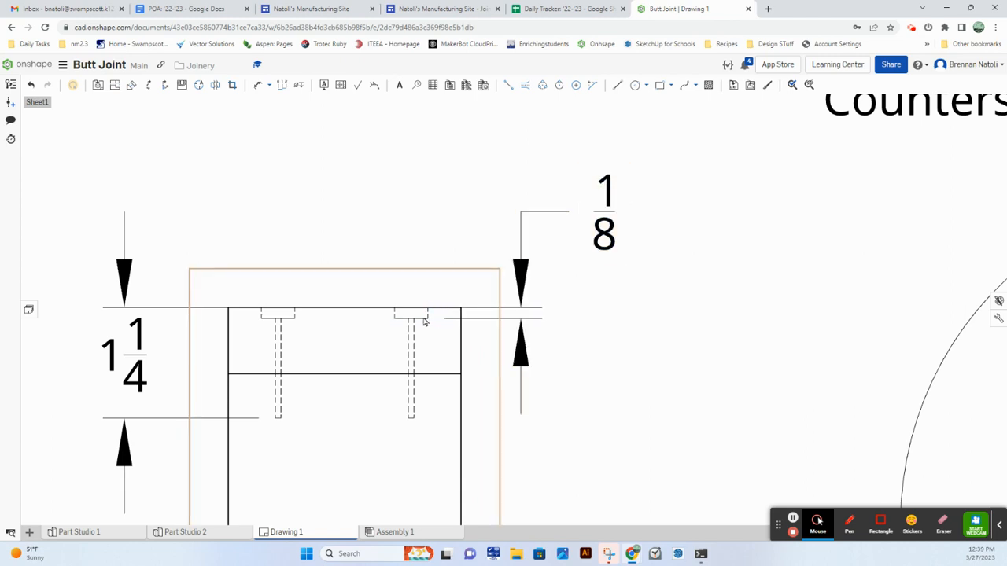
click(183, 532)
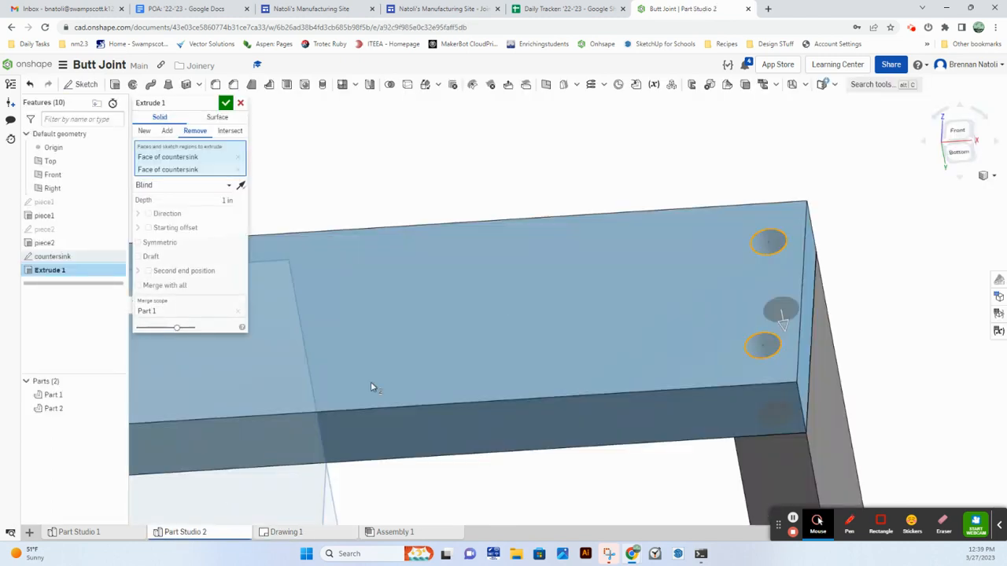
click(202, 206)
text(1/8)
click(414, 179)
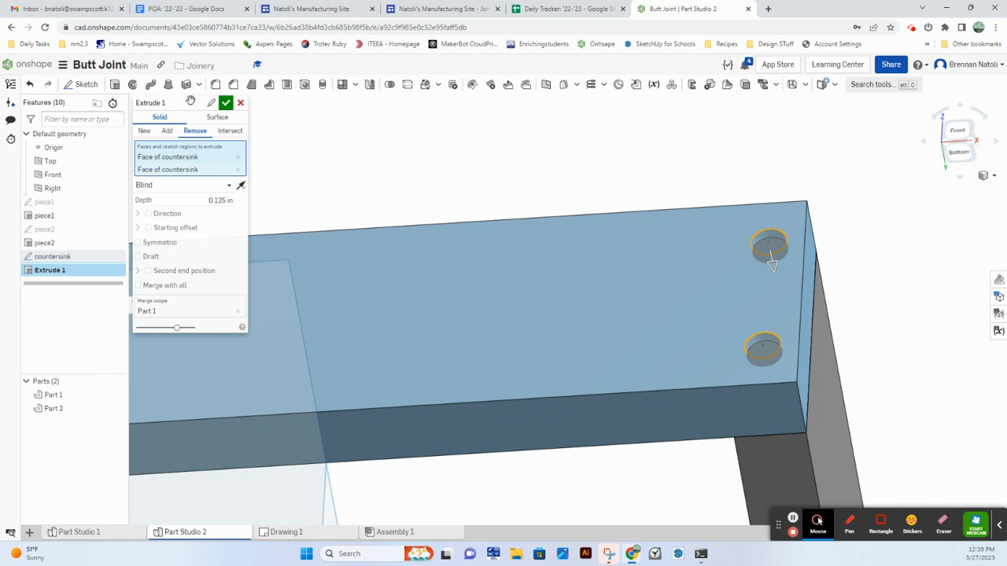
Step: Name the extruded cut countersink and accept it
click(211, 103)
text(countersink)
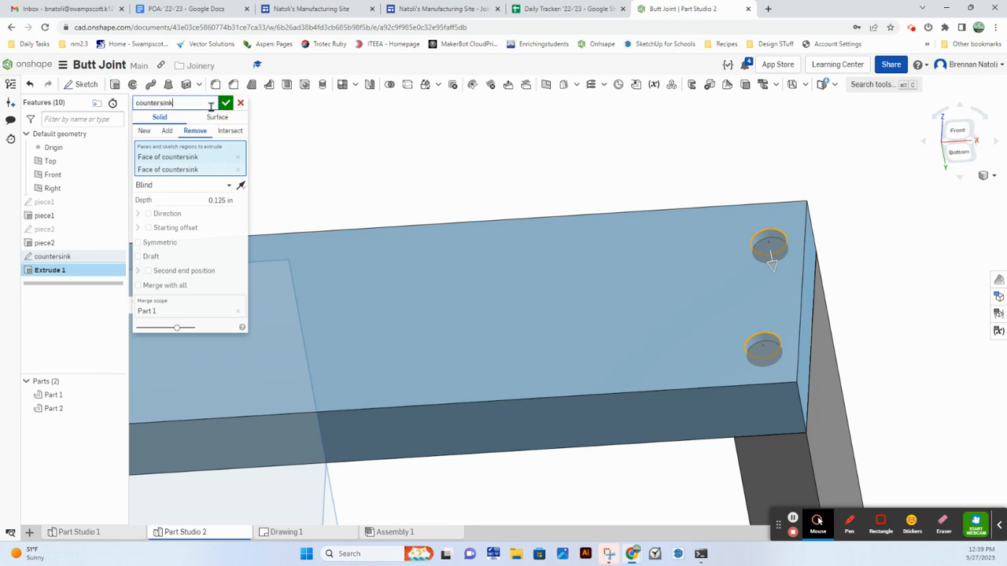
click(226, 104)
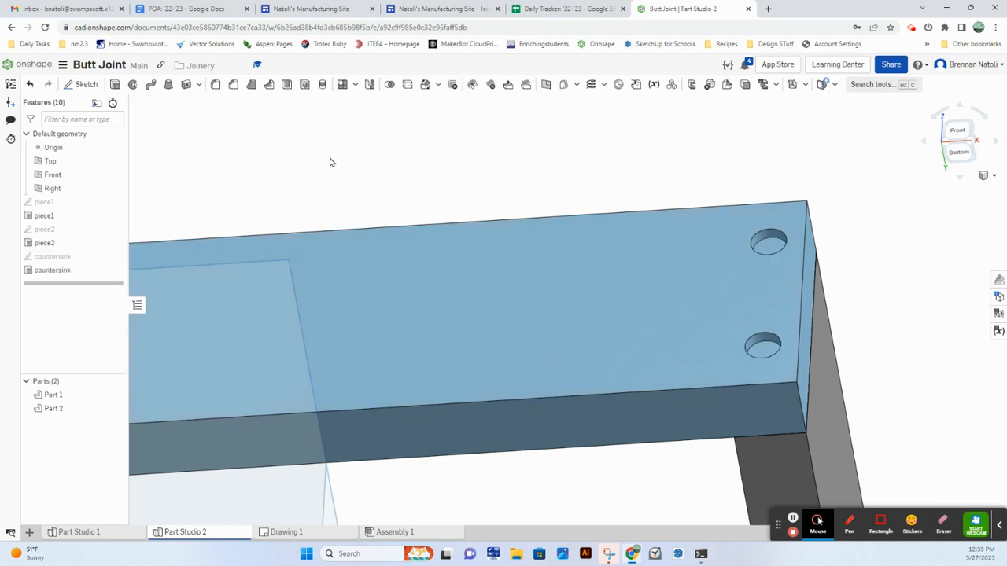
Step: Examine the two countersunk recesses at the board's corner from several angles and distances
right_drag(728, 171, 729, 191)
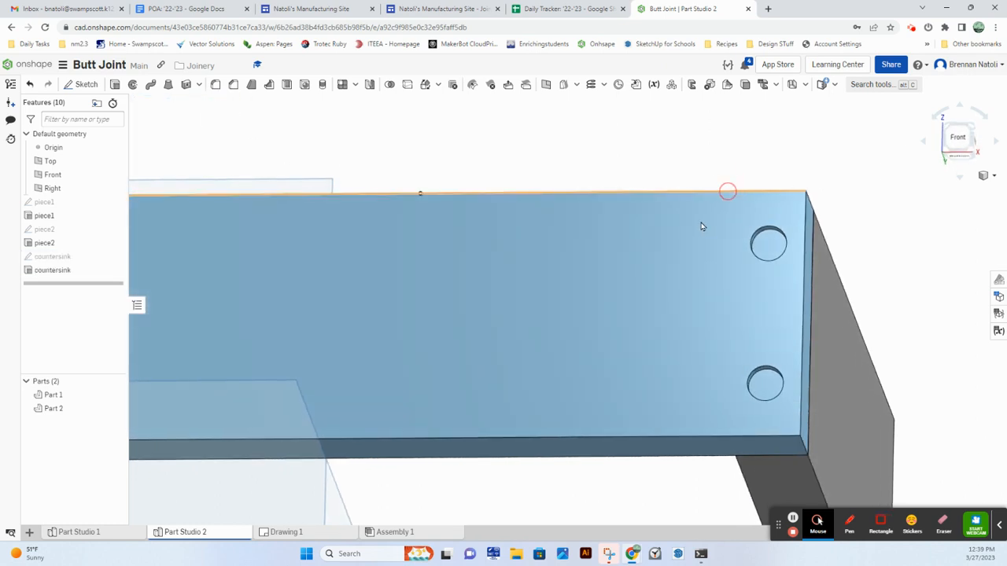
right_drag(840, 163, 772, 133)
middle_drag(771, 133, 748, 121)
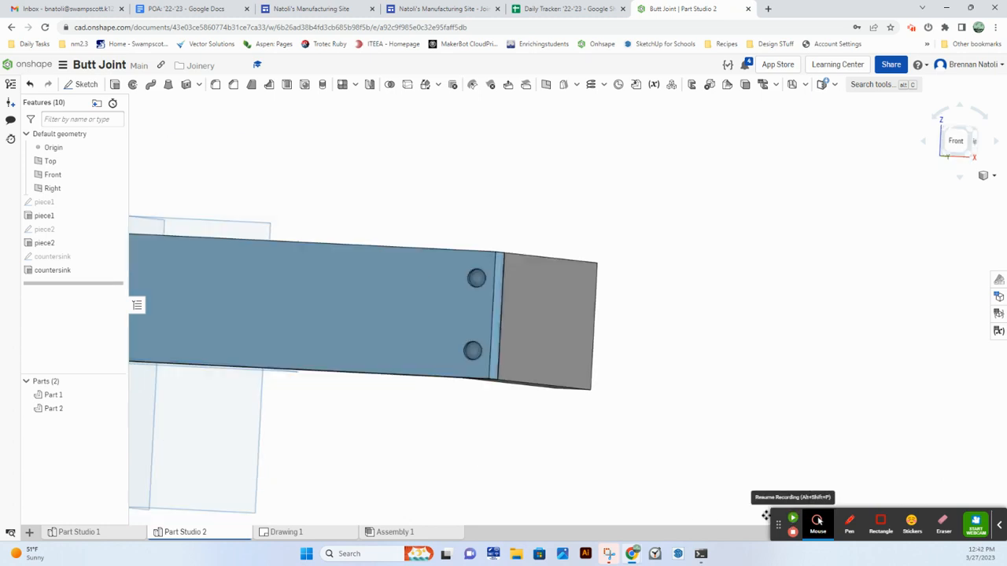
middle_drag(479, 251, 639, 209)
right_drag(683, 216, 620, 257)
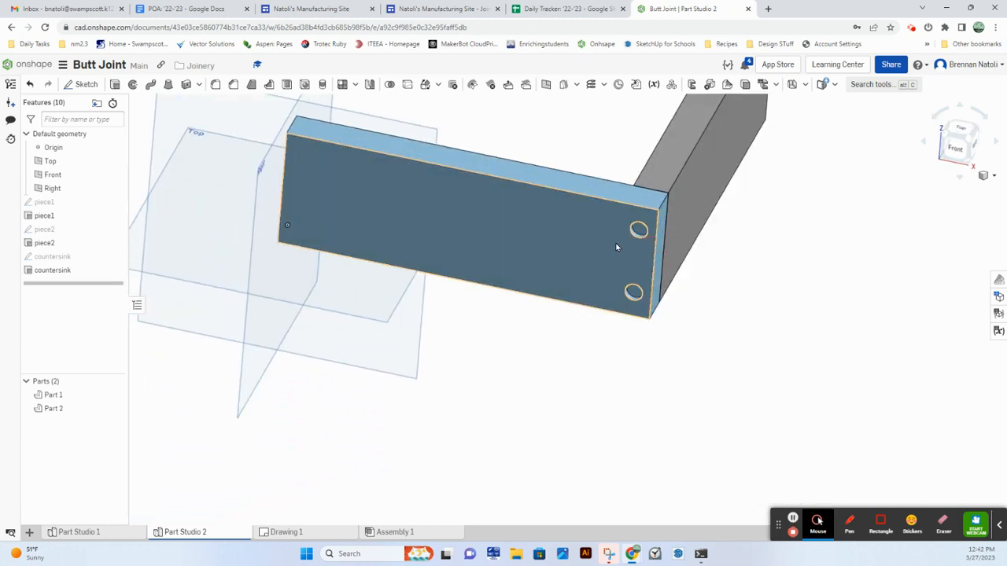
right_drag(645, 217, 546, 130)
scroll(610, 220, up, 5)
scroll(611, 221, up, 4)
scroll(637, 199, down, 5)
scroll(637, 199, down, 5)
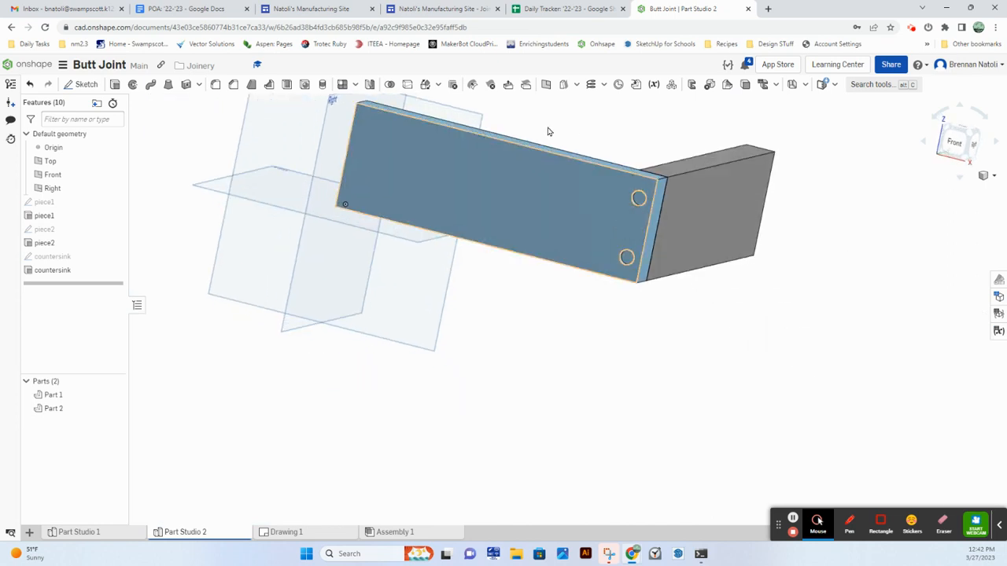
Step: Examine the screw holes' depth and diameter dimensions in the right view of Drawing 1
click(283, 535)
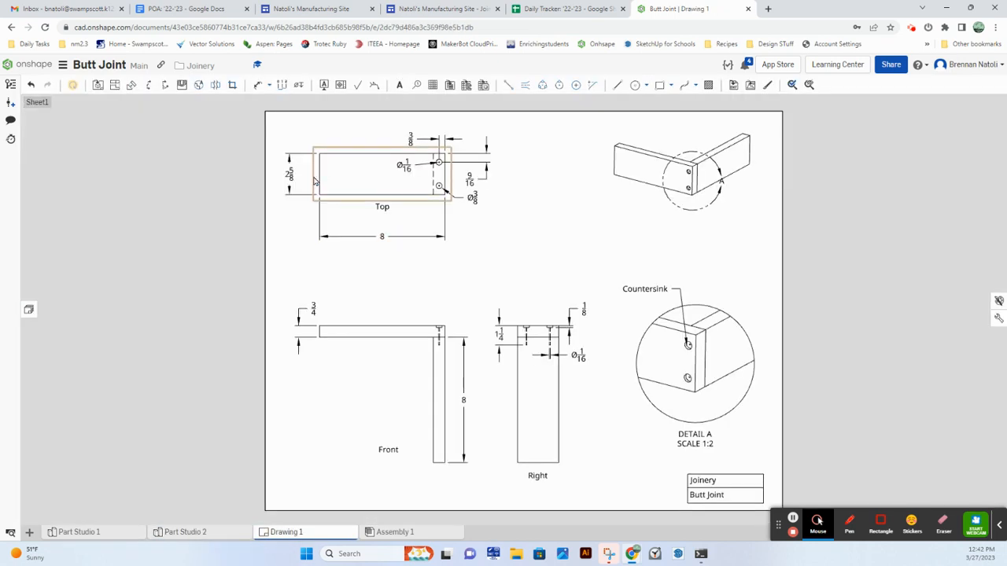
right_drag(325, 185, 353, 205)
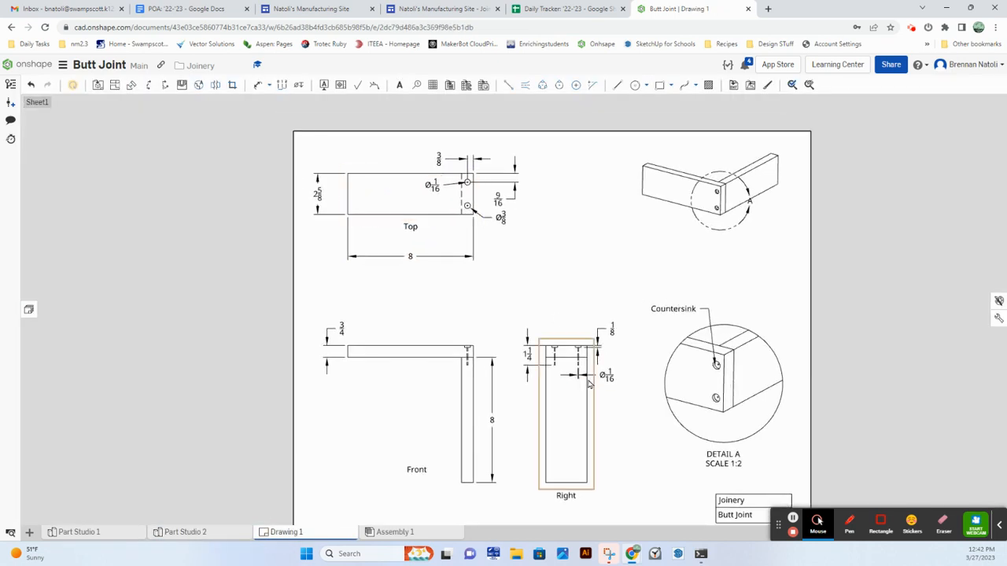
scroll(585, 376, up, 4)
scroll(570, 352, up, 3)
scroll(476, 275, up, 3)
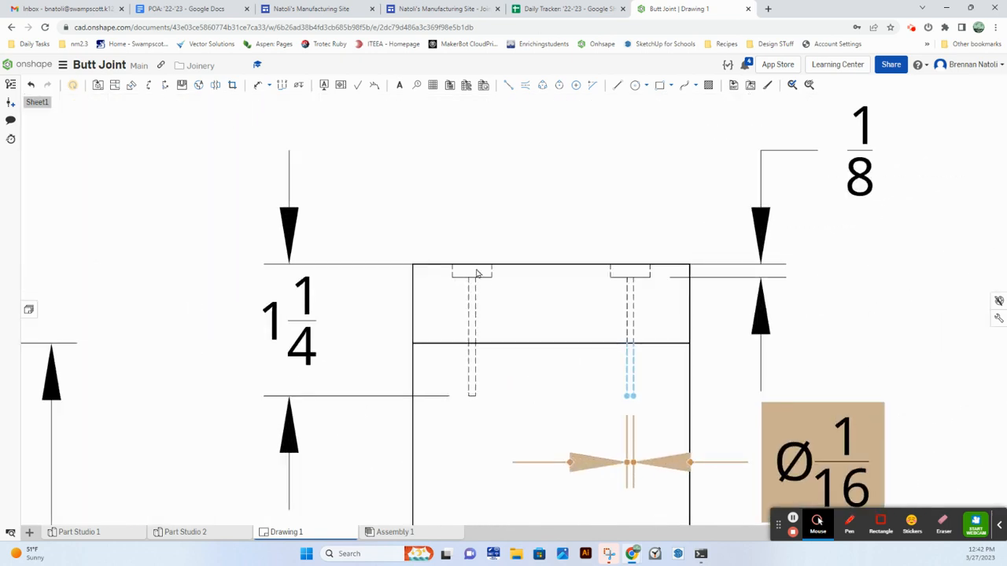
click(540, 302)
click(540, 302)
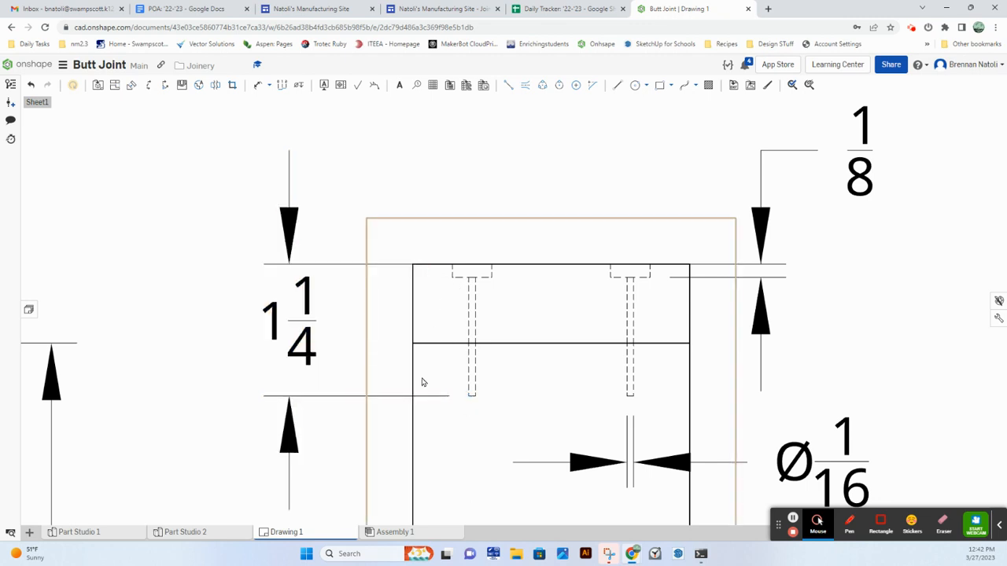
middle_drag(733, 359, 695, 317)
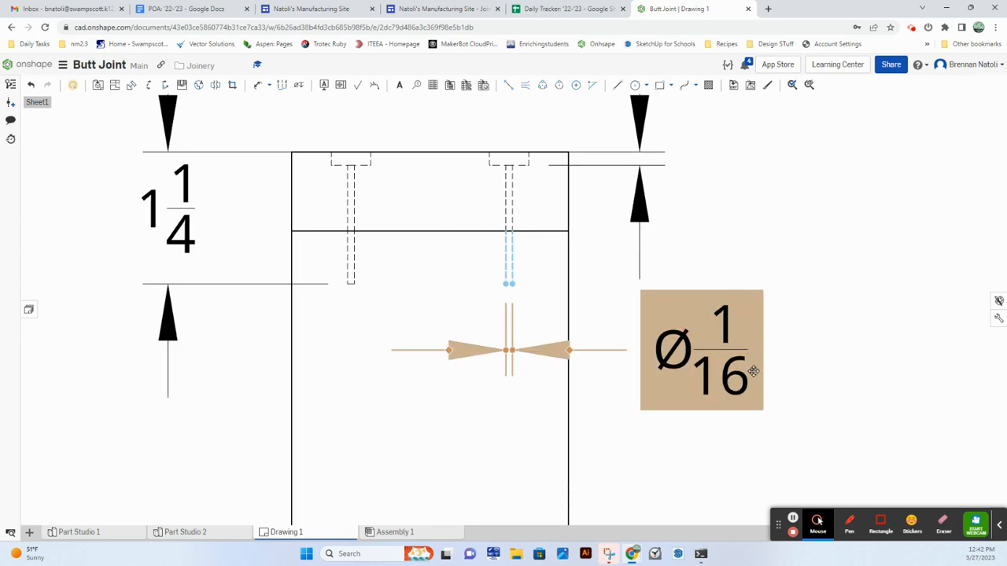
Step: Return to Part Studio 2 and open the countersink sketch for editing, facing the front view
click(197, 535)
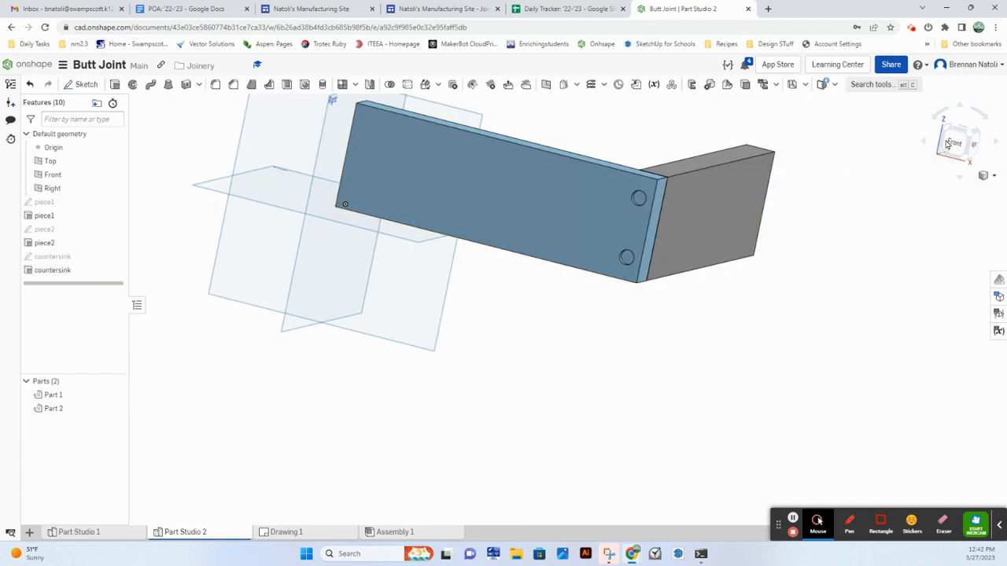
click(953, 142)
scroll(786, 172, up, 5)
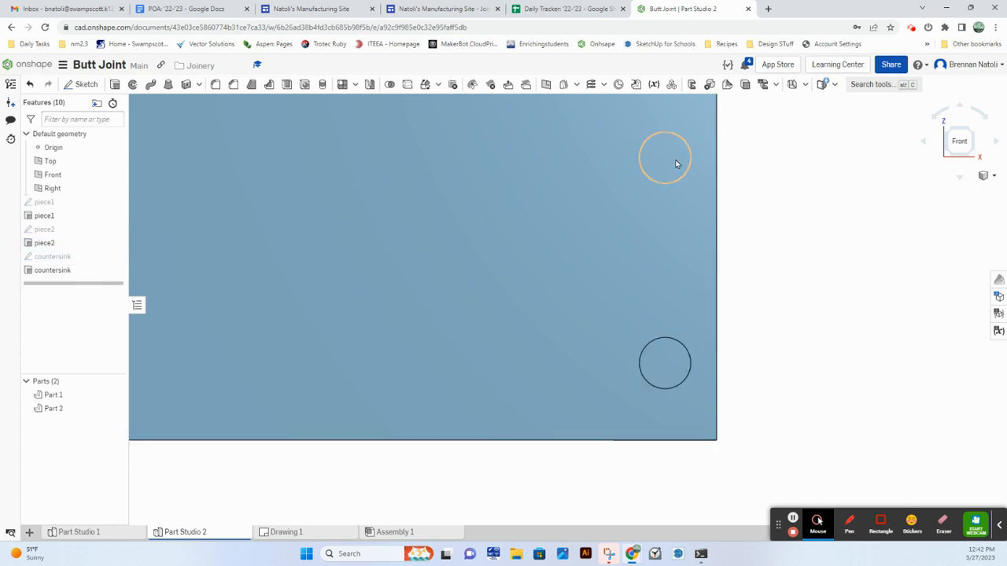
right_drag(676, 164, 655, 162)
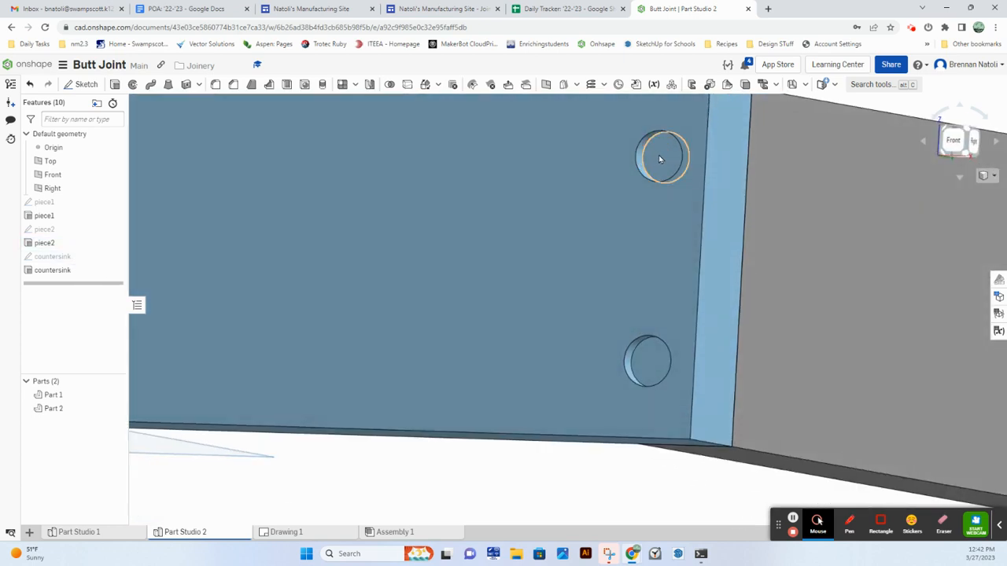
double_click(66, 260)
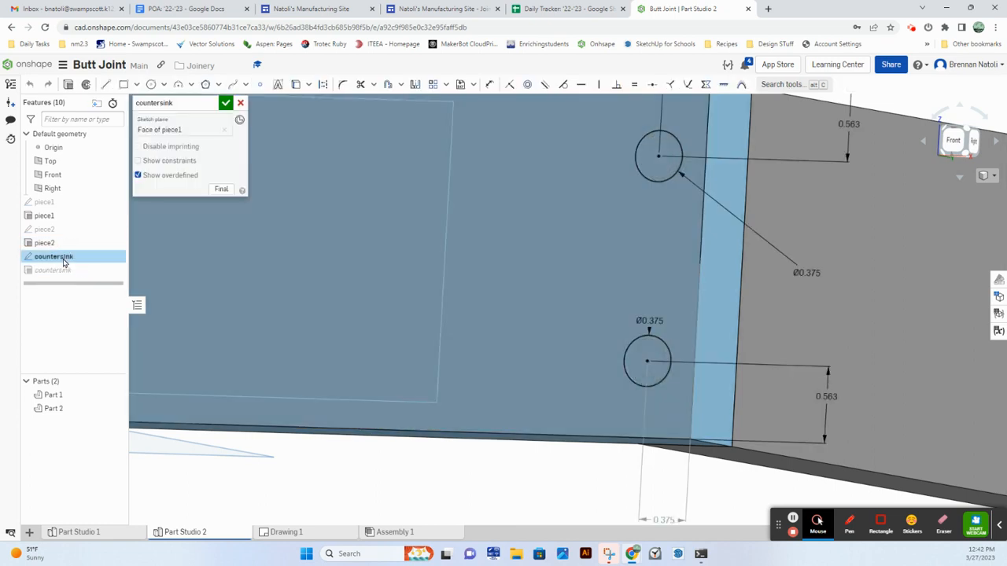
click(966, 142)
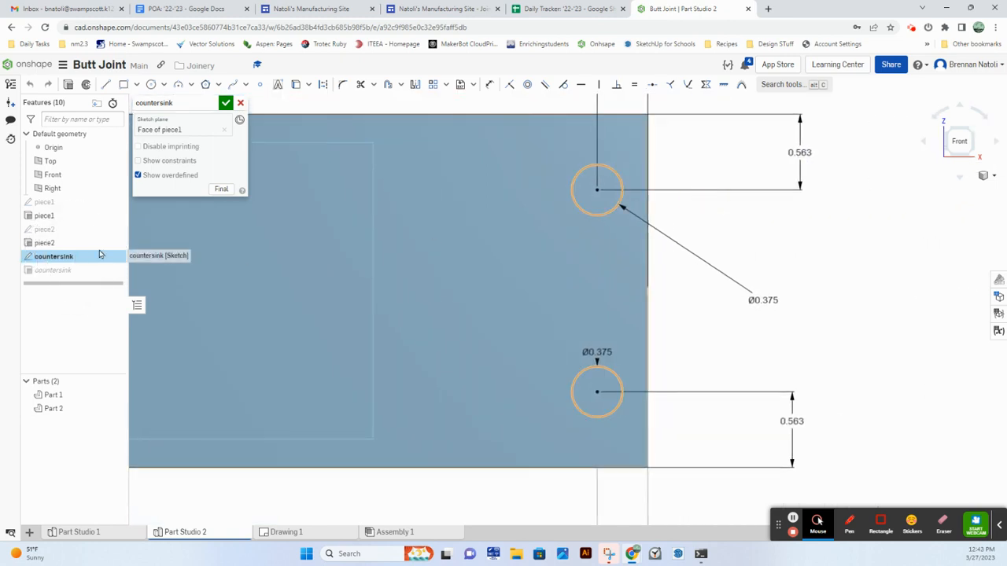
Step: Draw a screw-hole circle 1/16 in in diameter at the centre of the upper countersink circle
click(151, 84)
scroll(492, 193, up, 4)
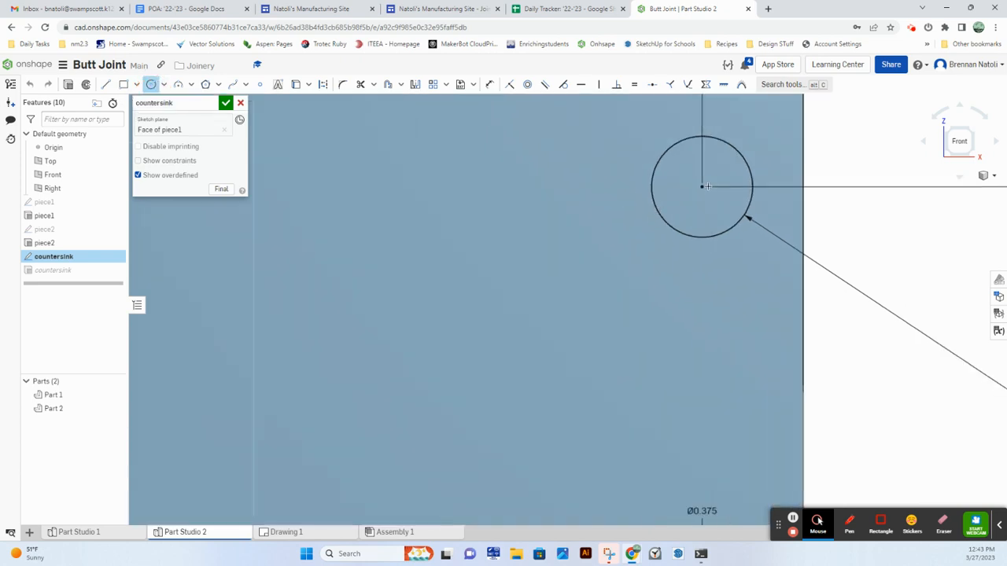
click(702, 205)
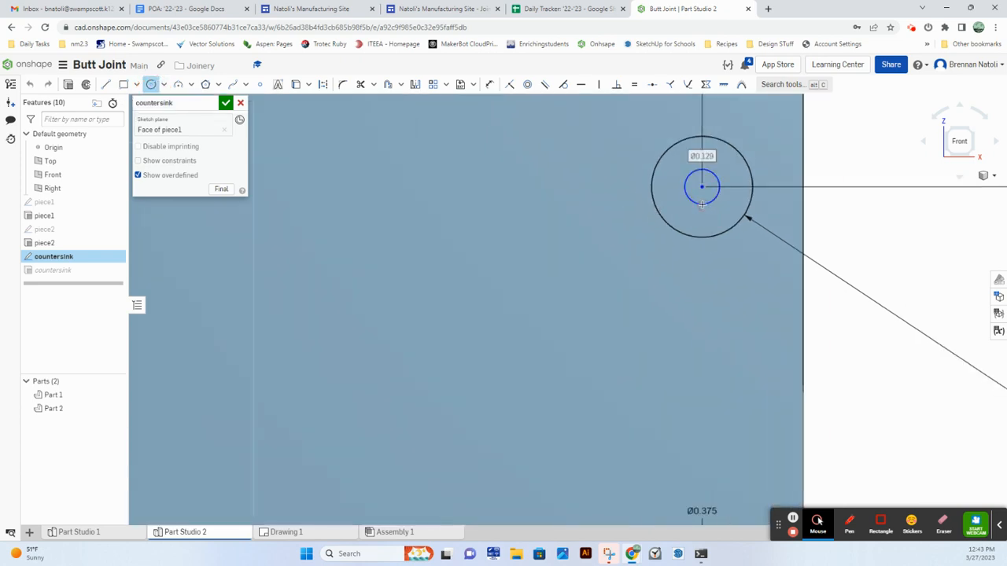
text(1/)
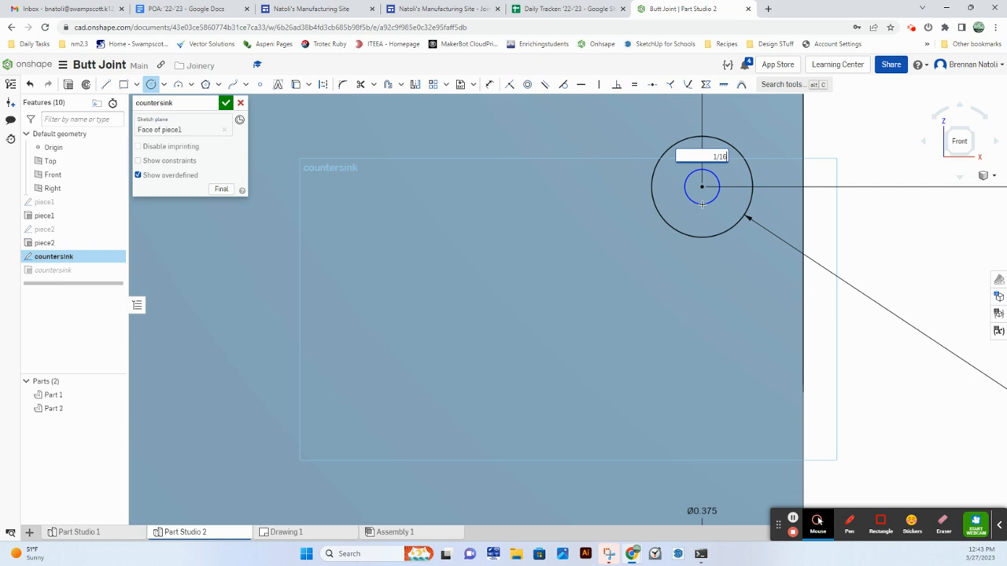
text(16)
key(Return)
Step: Draw a matching 1/16 in diameter circle at the centre of the lower countersink circle and finish the sketch
scroll(676, 236, down, 3)
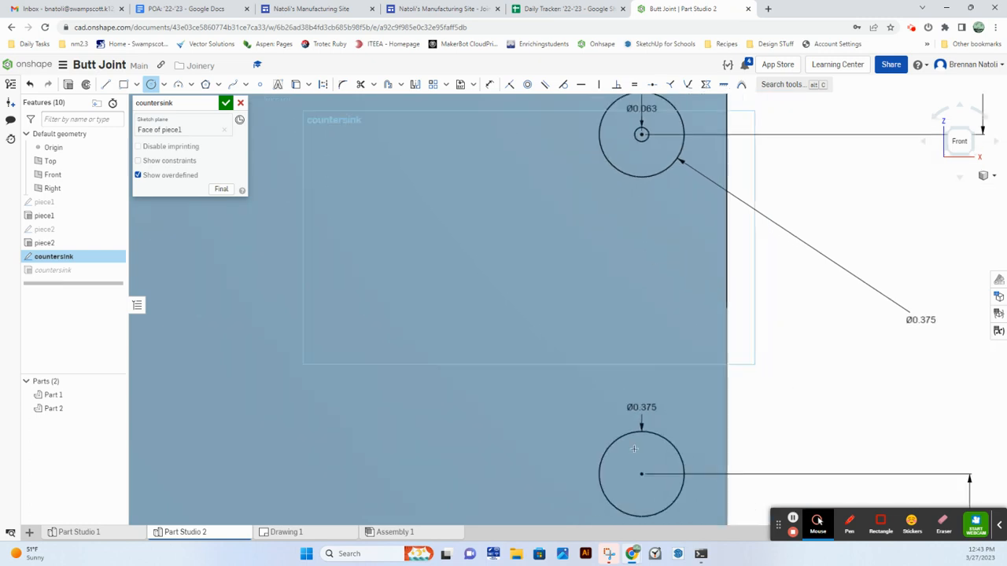
scroll(643, 471, up, 3)
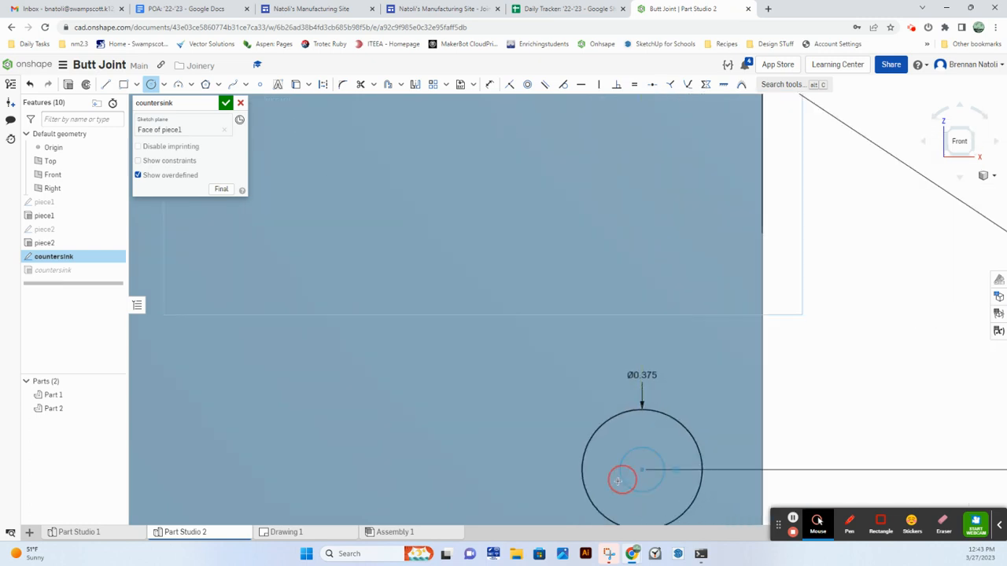
click(619, 481)
text(1)
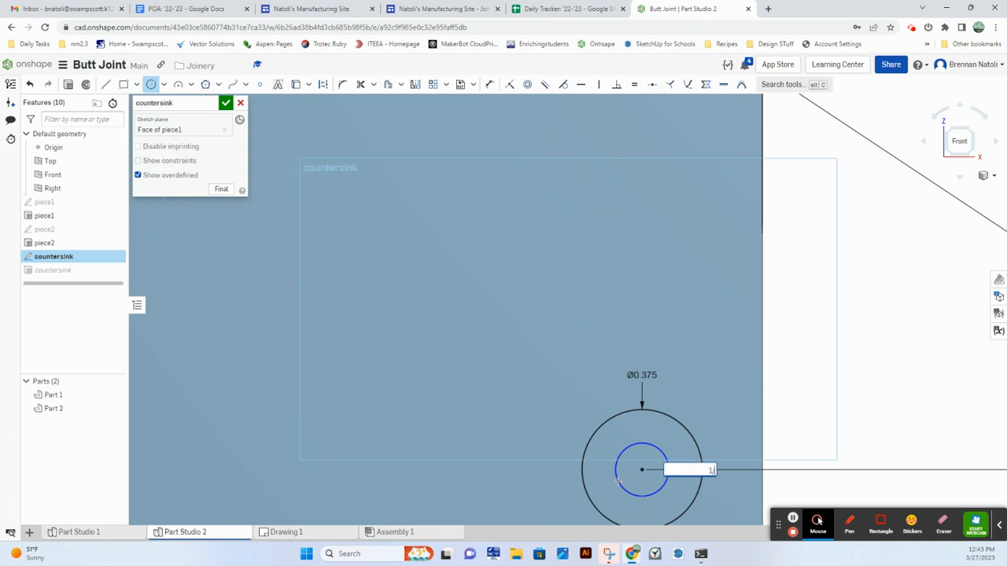
text(/16)
key(Return)
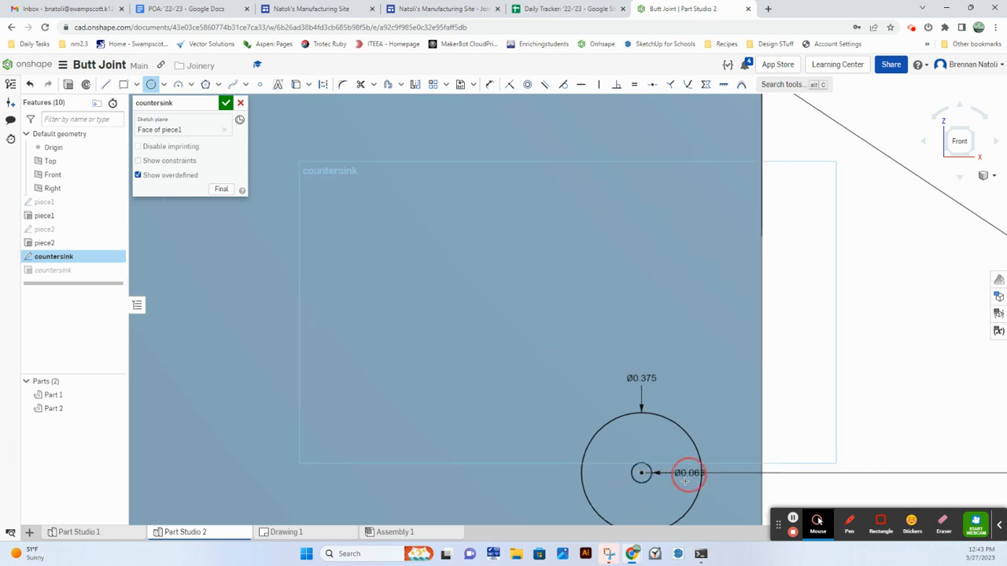
scroll(677, 444, down, 2)
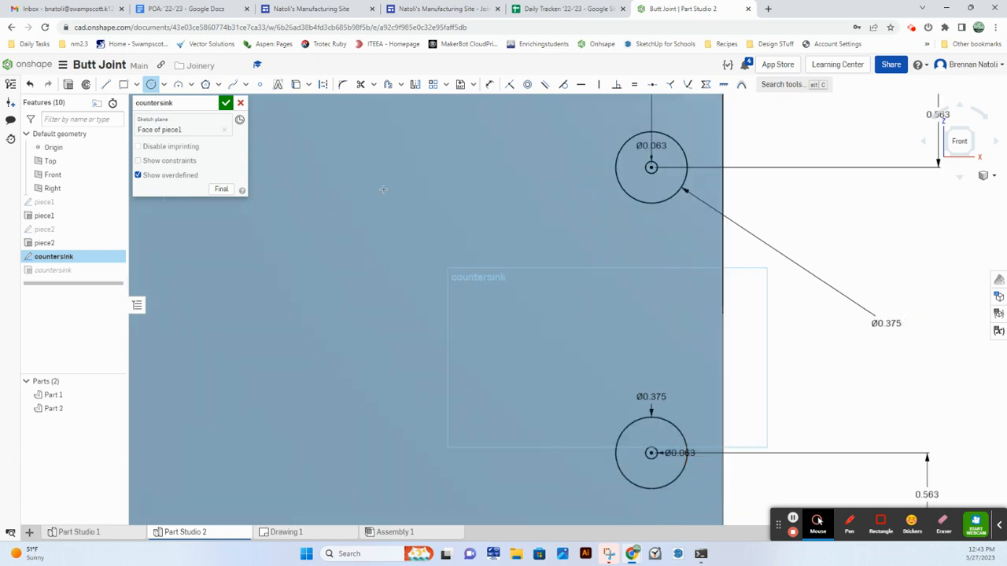
click(226, 104)
Step: Extrude both small screw-hole circles inside the countersinks as a Remove cut, with the direction reversed and a depth of 1.25 in
right_drag(710, 353, 693, 328)
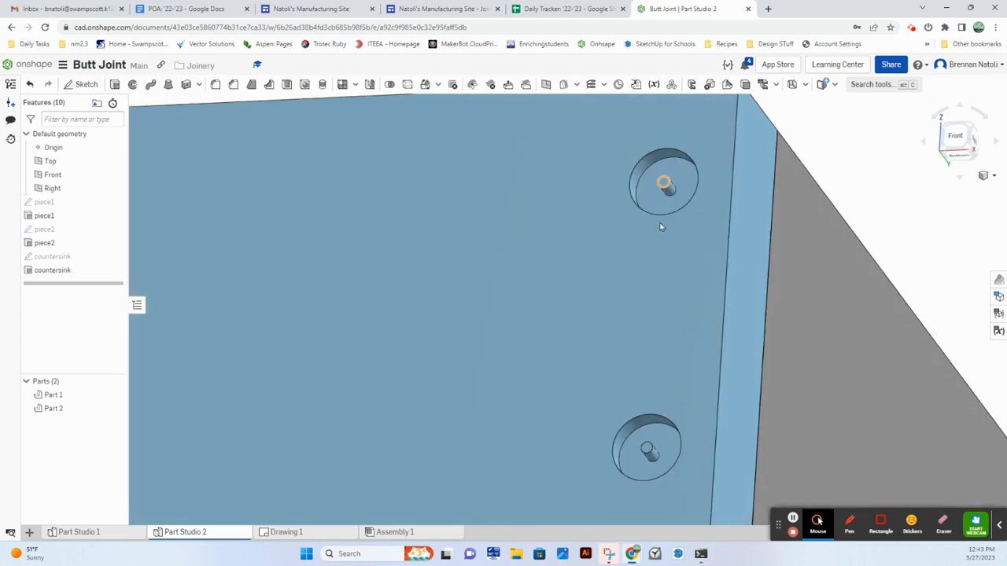
scroll(674, 186, up, 3)
middle_drag(691, 237, 622, 195)
scroll(622, 195, down, 2)
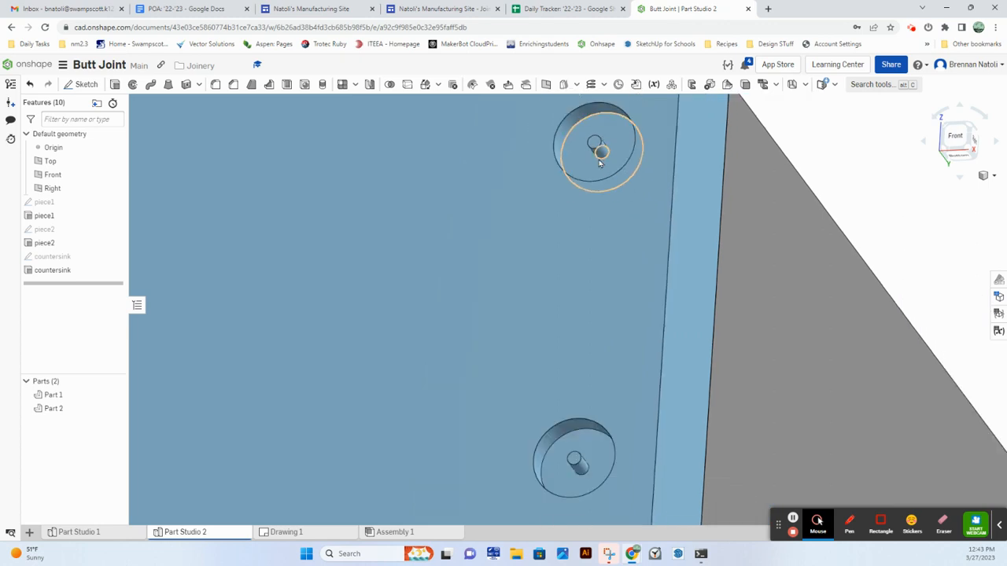
scroll(614, 348, up, 3)
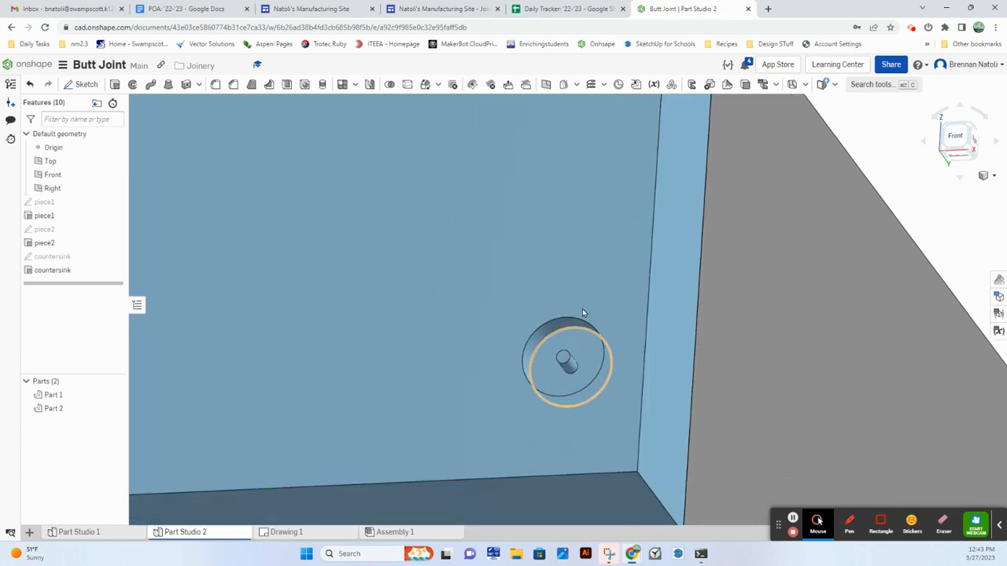
scroll(583, 311, down, 3)
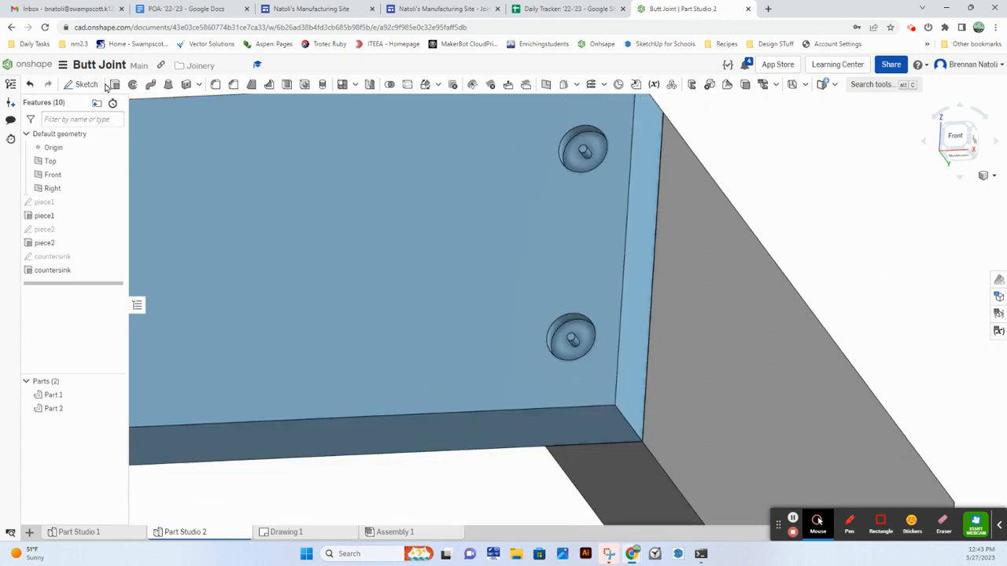
click(115, 85)
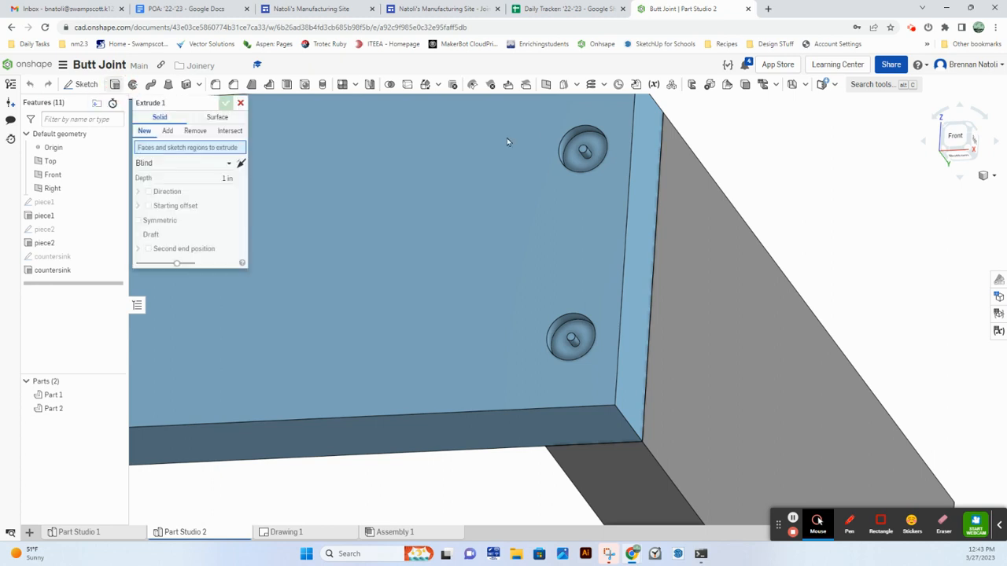
scroll(583, 152, up, 2)
click(586, 153)
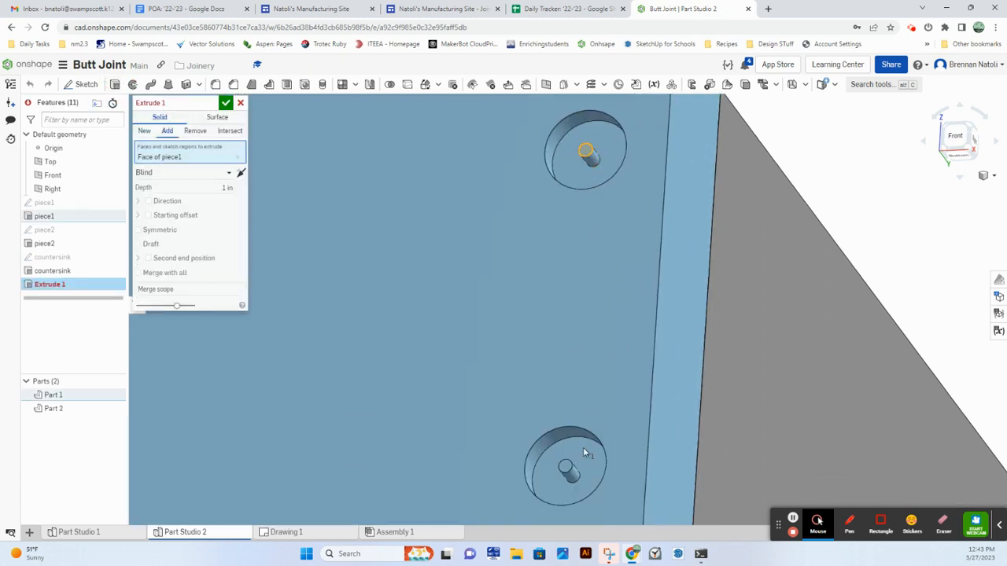
click(565, 471)
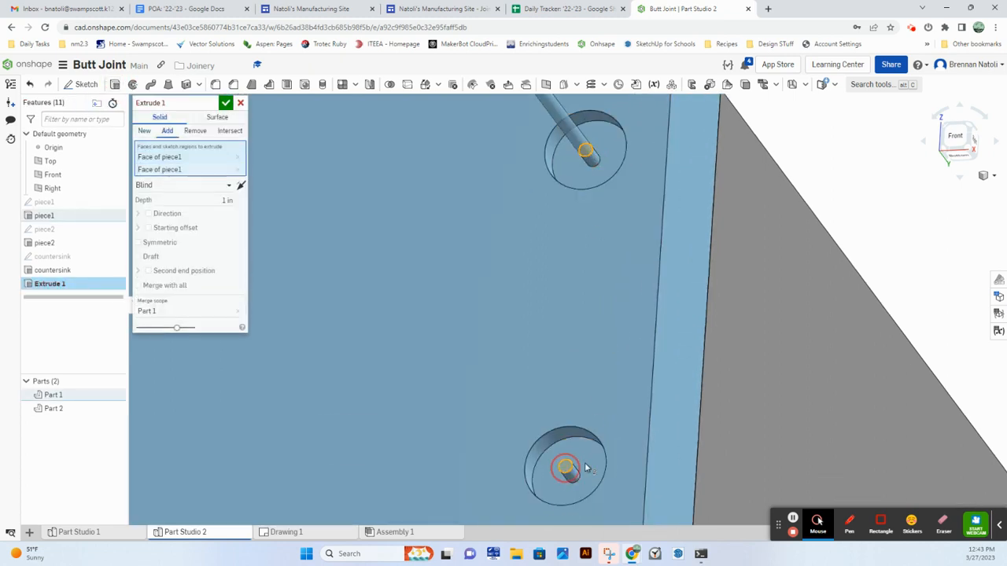
scroll(565, 380, down, 5)
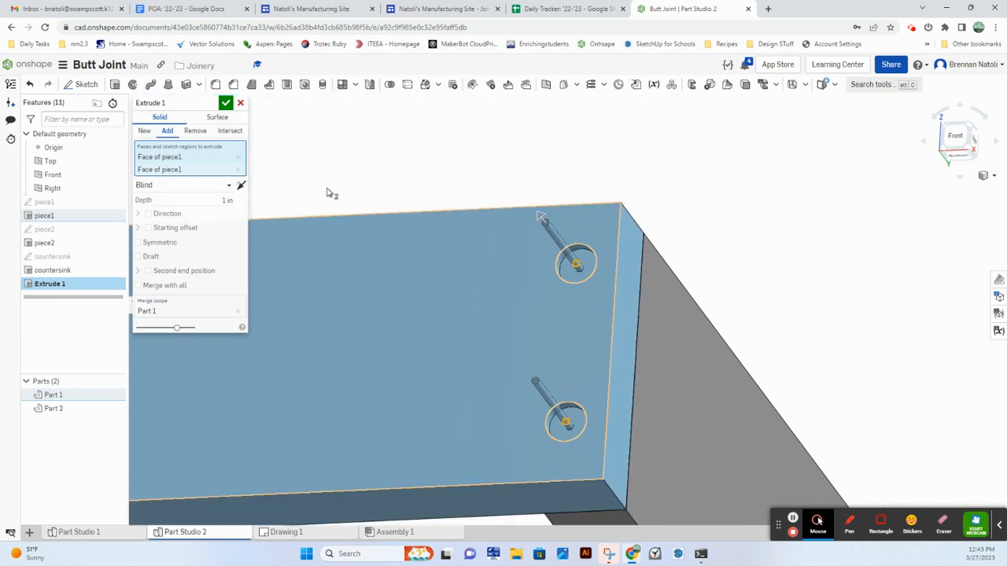
click(241, 185)
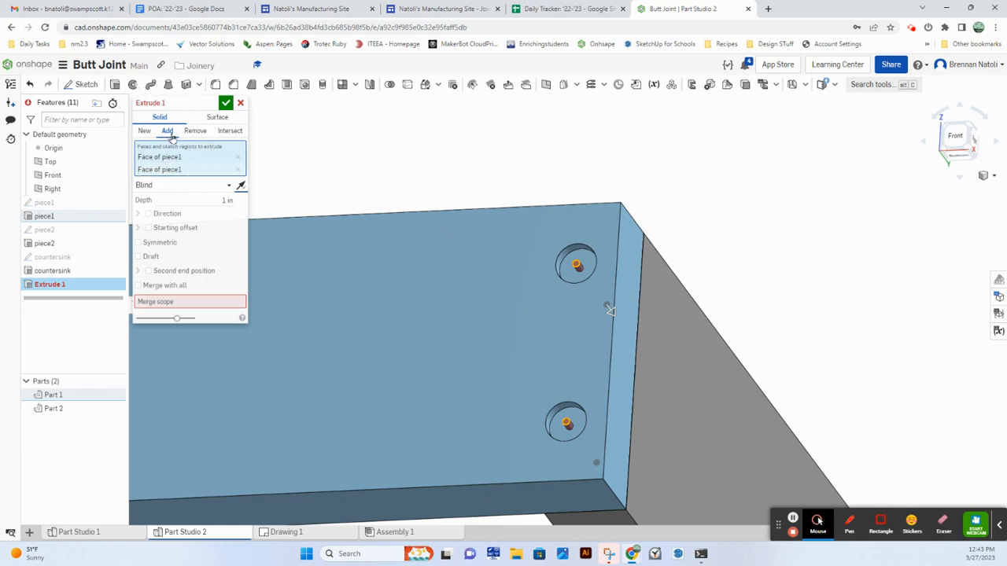
click(223, 202)
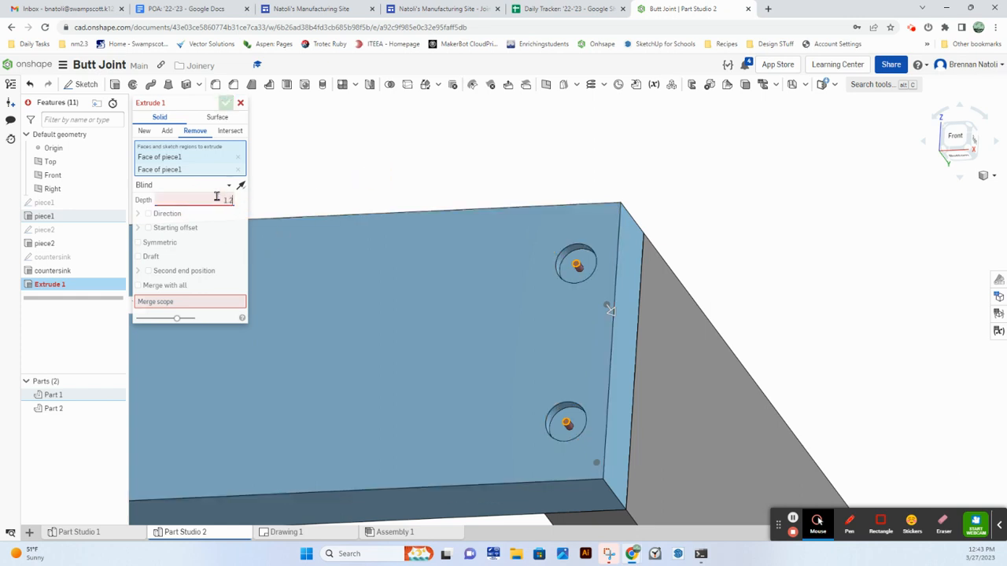
click(282, 181)
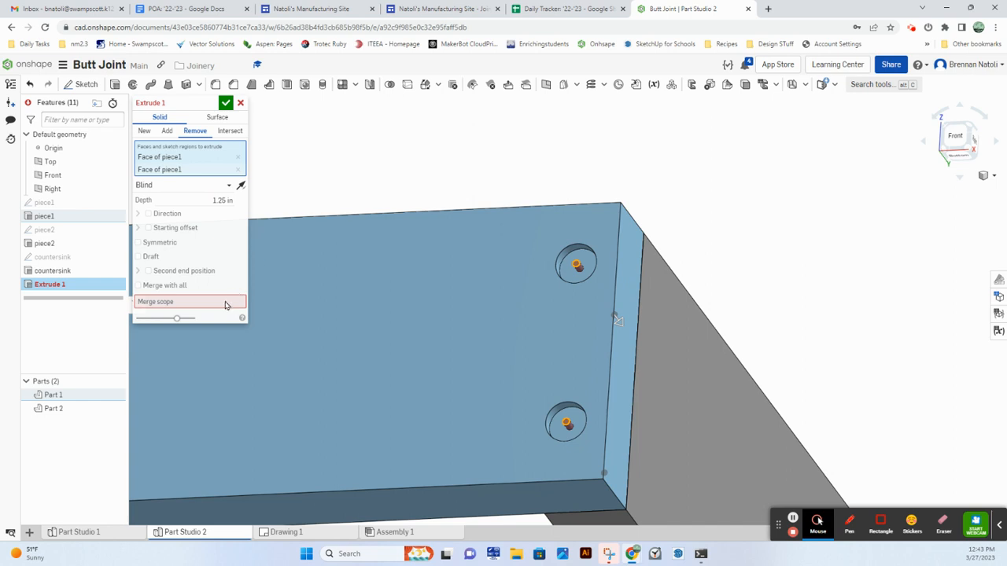
Step: Set the cut's merge scope to Part 1 and Part 2, name the extrusion "pilot holes" and accept it
middle_drag(385, 240, 359, 148)
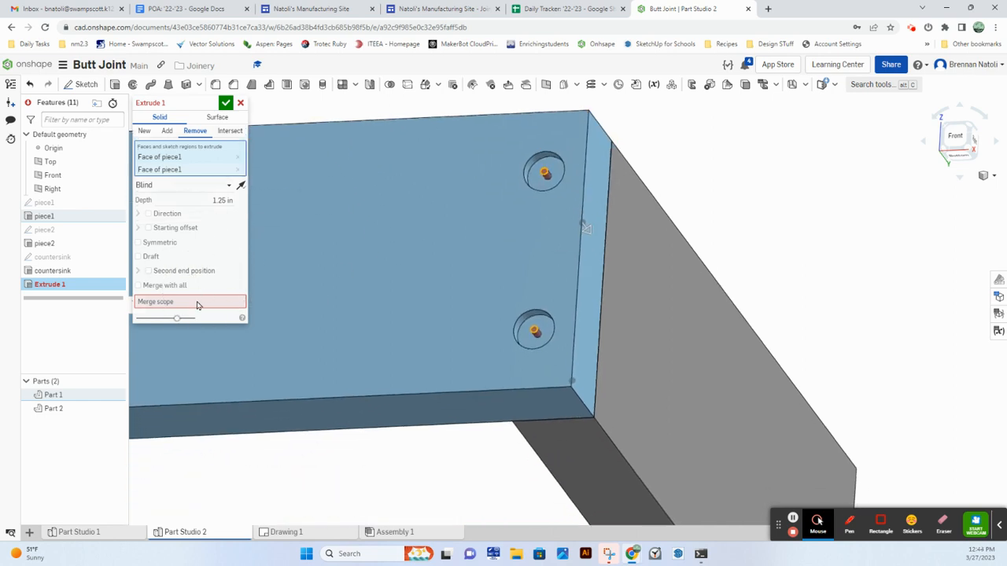
click(198, 305)
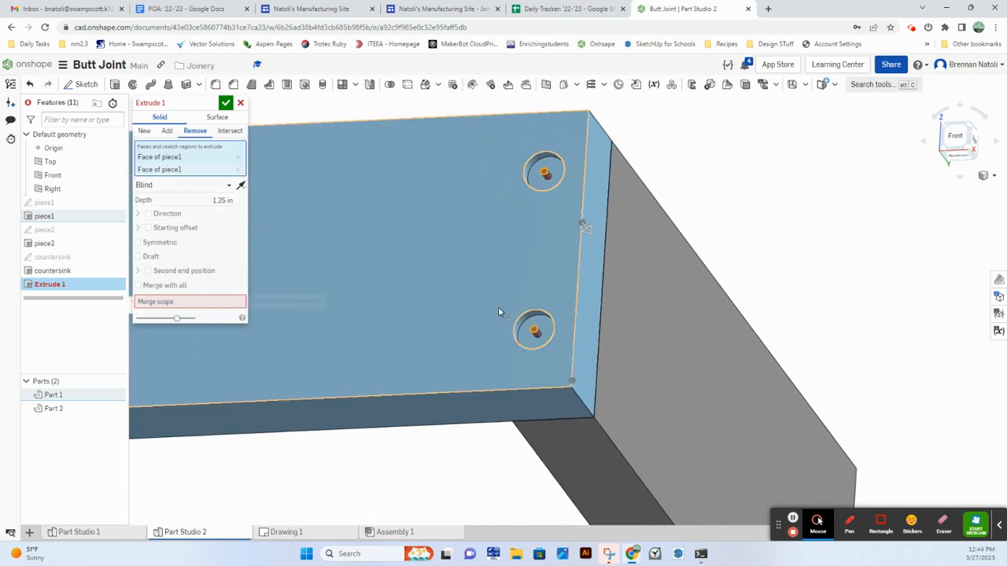
right_drag(491, 311, 476, 296)
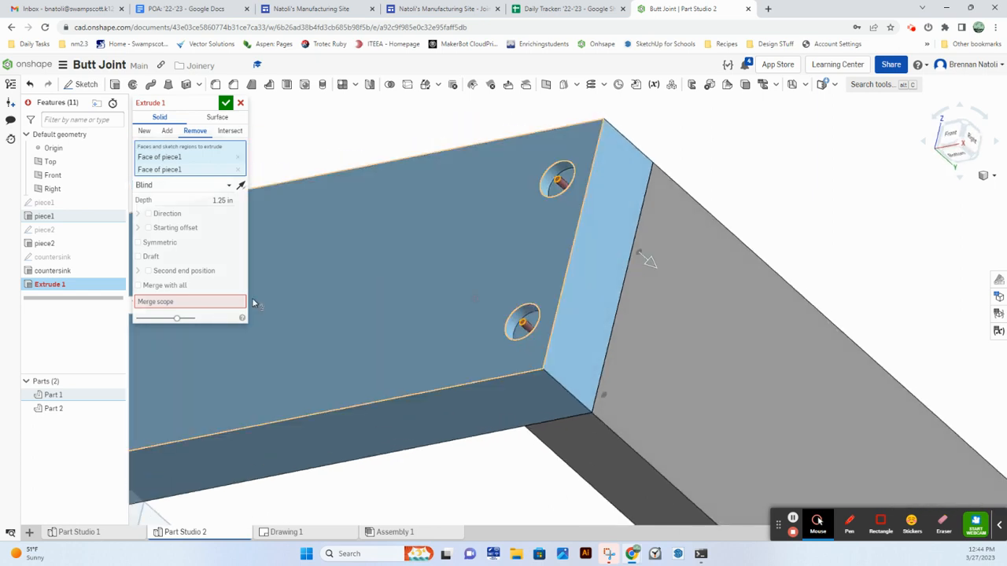
click(203, 305)
click(201, 308)
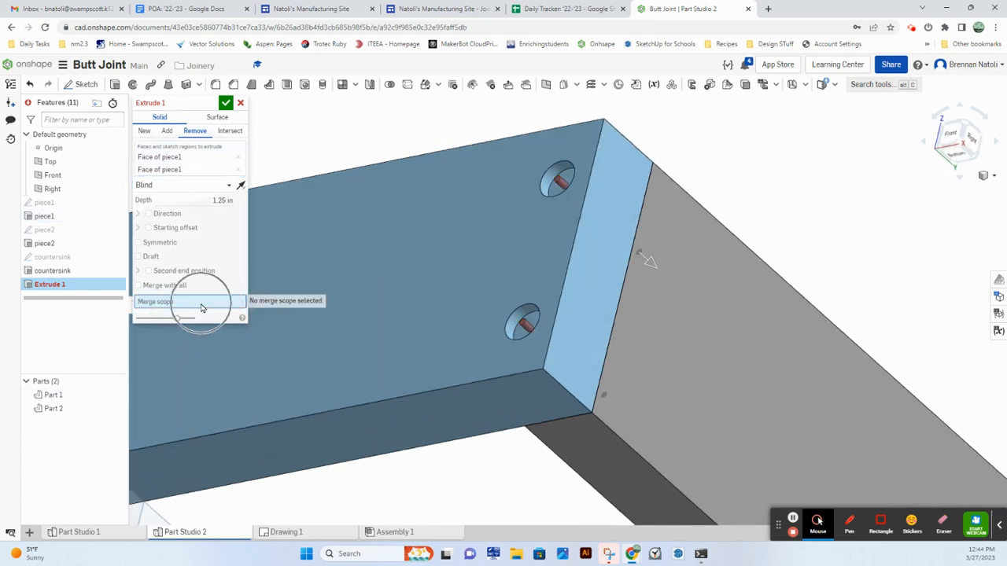
click(201, 307)
click(201, 308)
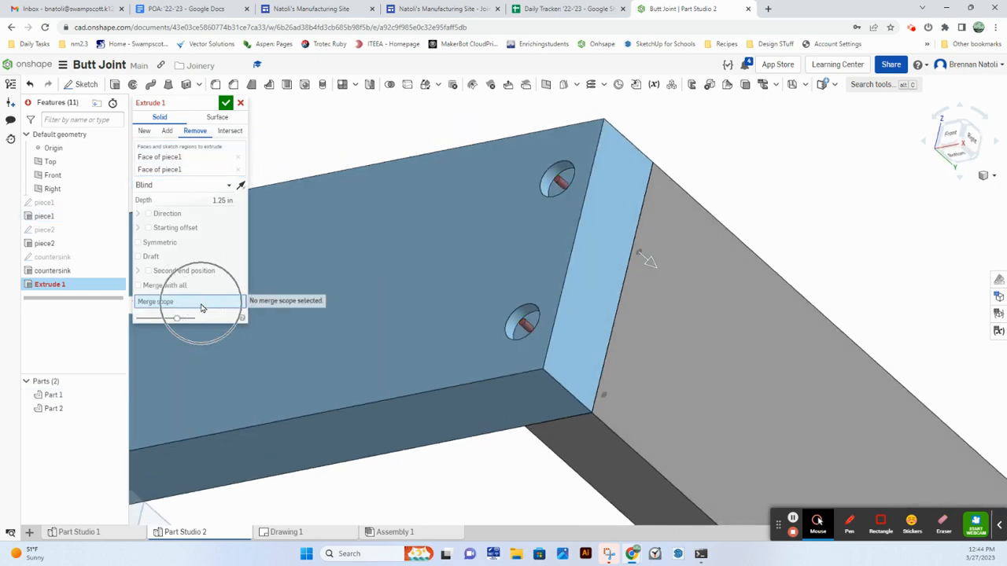
click(592, 257)
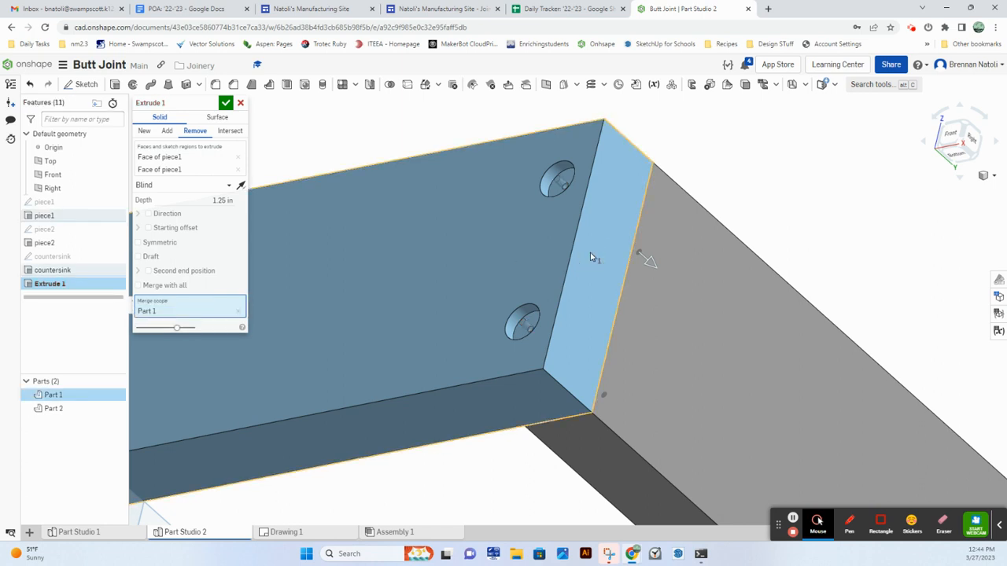
click(724, 344)
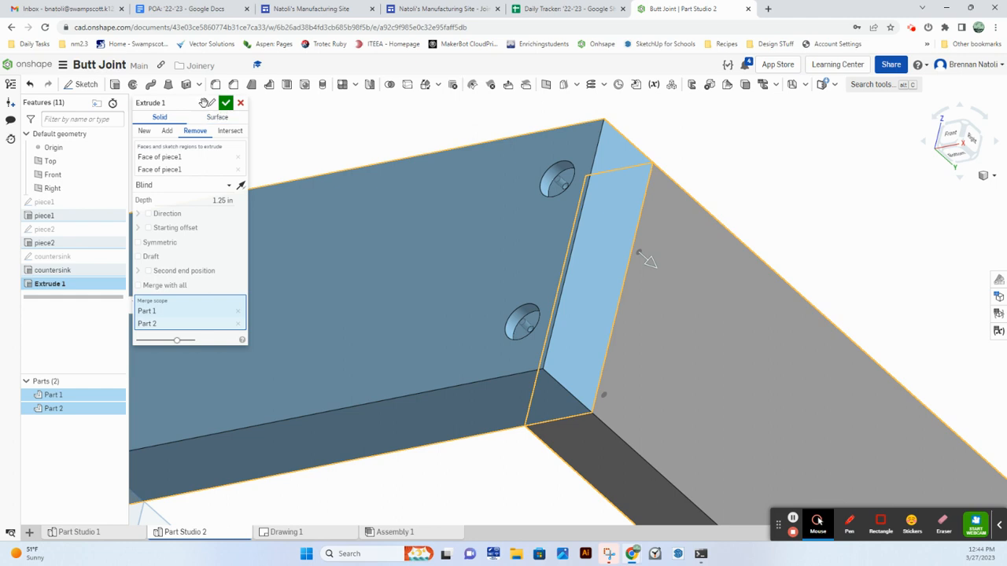
click(210, 105)
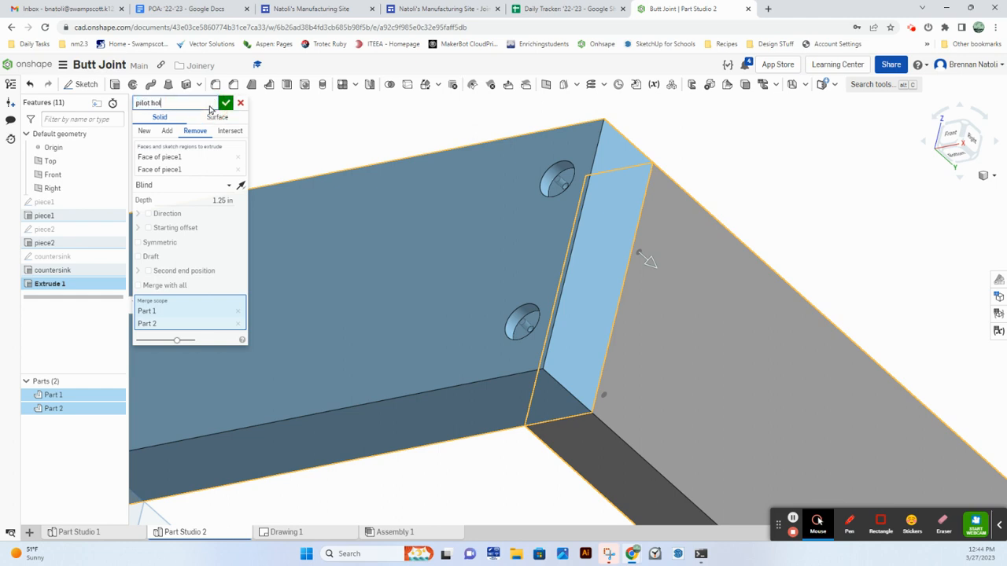
click(225, 103)
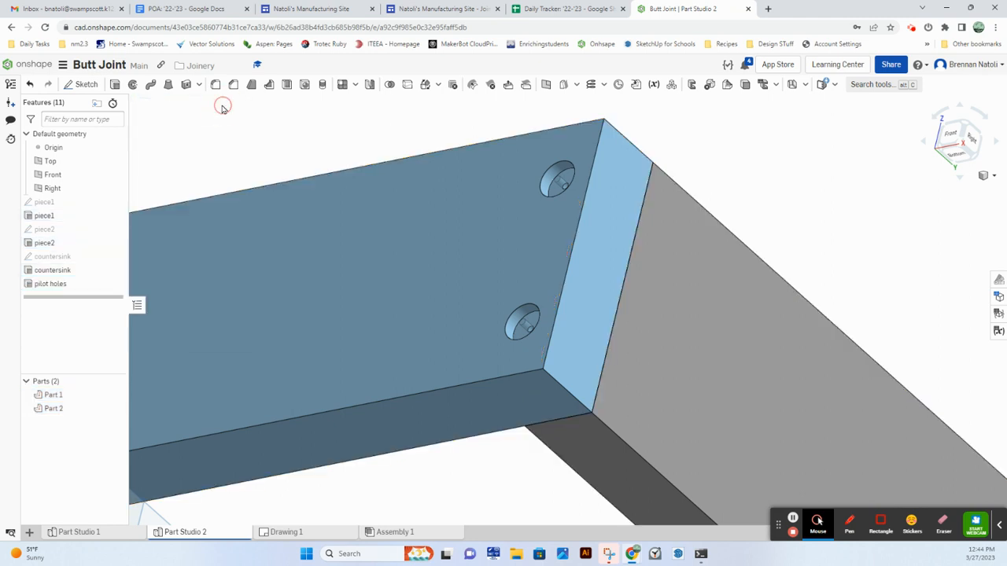
Step: Examine the countersinks, pilot holes and corner of the two-board butt joint from several angles
scroll(260, 130, down, 5)
right_drag(395, 206, 499, 242)
middle_drag(498, 242, 557, 273)
right_drag(902, 172, 700, 183)
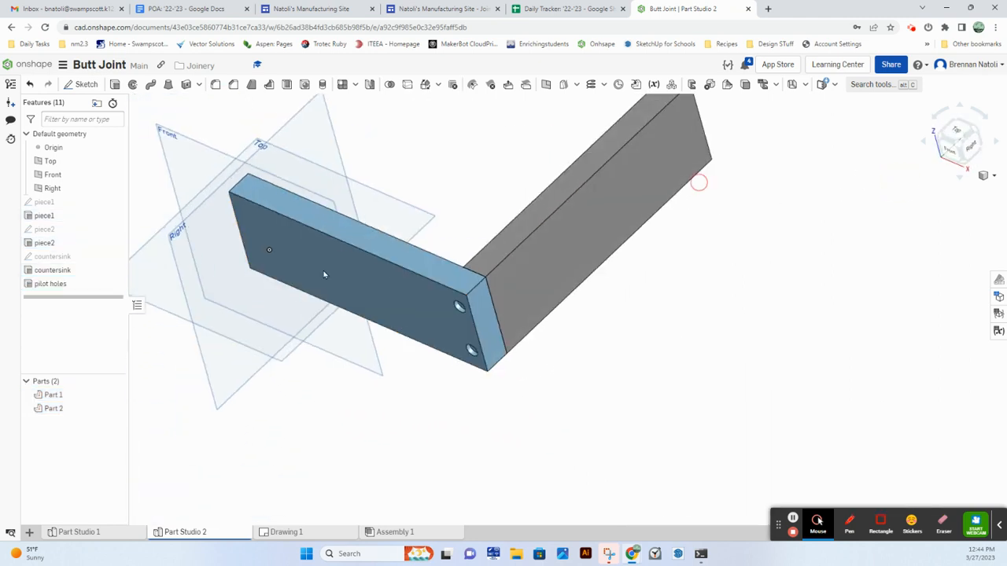
scroll(429, 303, up, 2)
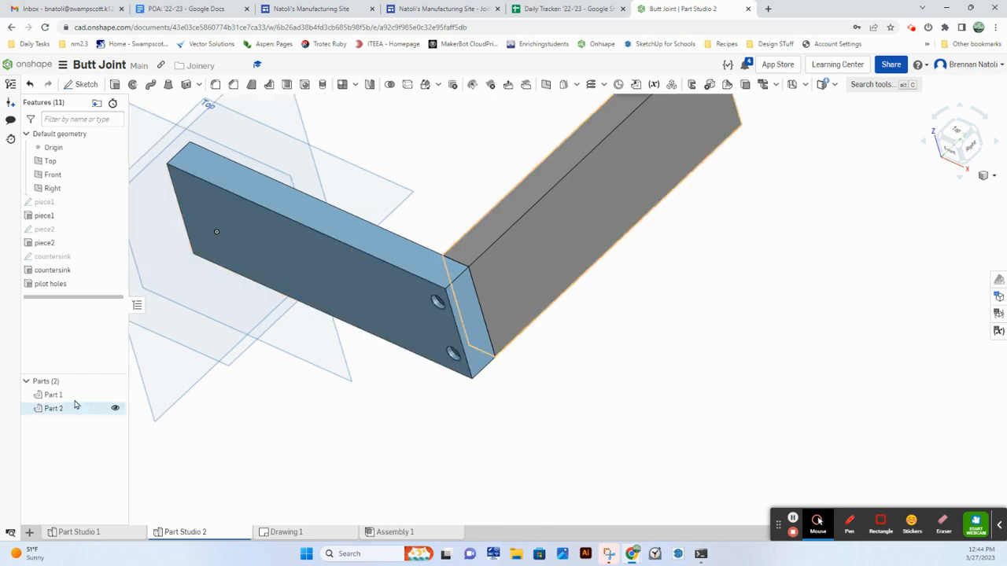
right_drag(407, 351, 495, 275)
scroll(494, 275, up, 5)
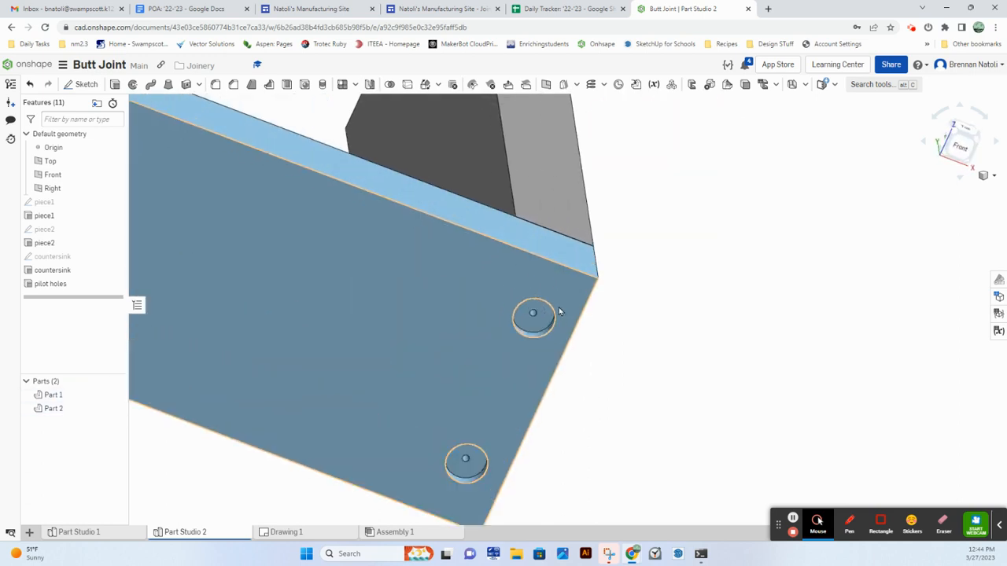
scroll(558, 309, up, 2)
right_drag(561, 309, 532, 344)
scroll(533, 344, down, 5)
right_drag(584, 420, 548, 345)
scroll(507, 373, down, 5)
right_drag(274, 341, 178, 281)
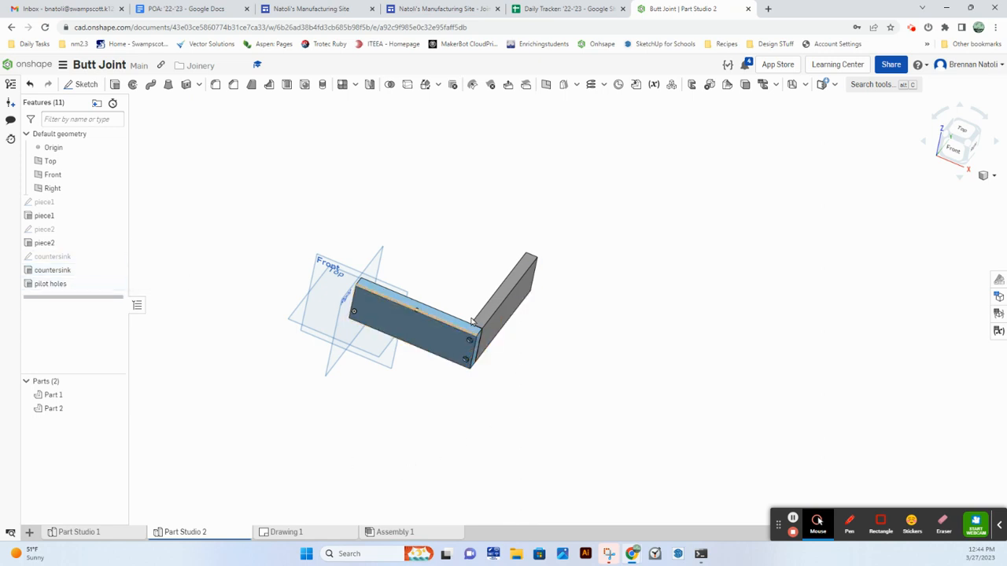
scroll(472, 322, up, 3)
right_drag(489, 360, 491, 341)
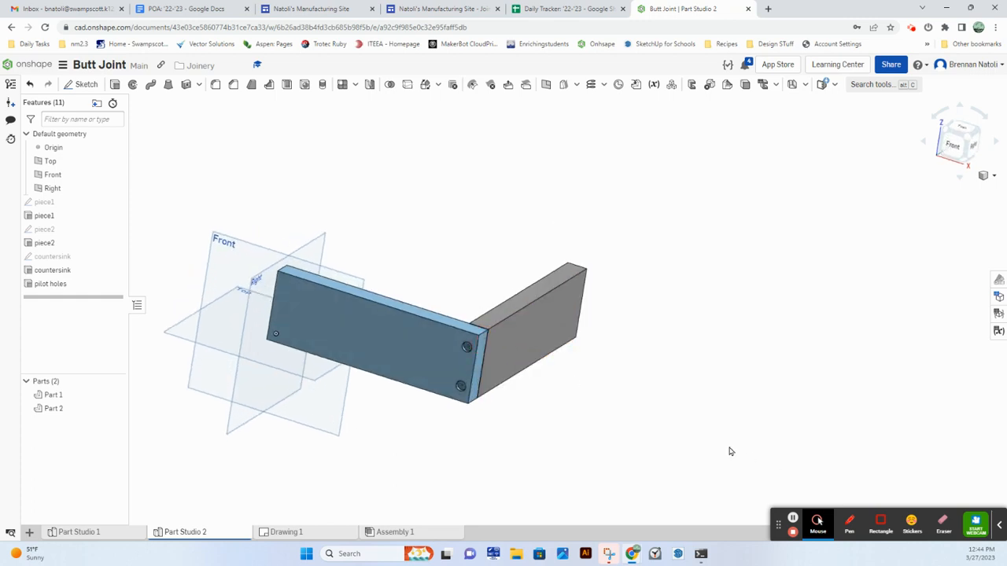